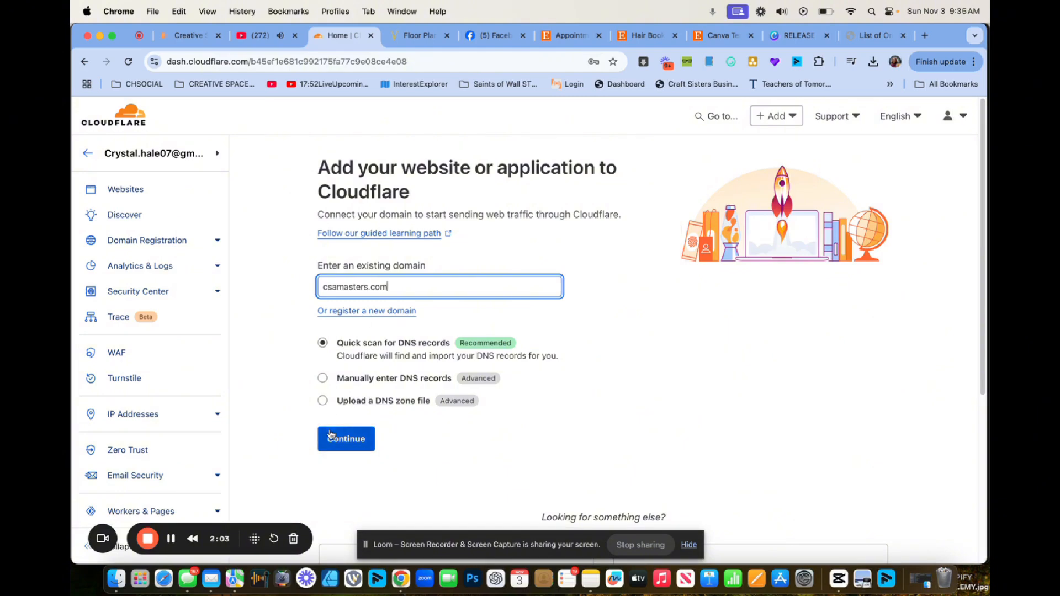
Submit csamasters.com and pick the Free plan to reach the scanned DNS record review.
left_click(349, 441)
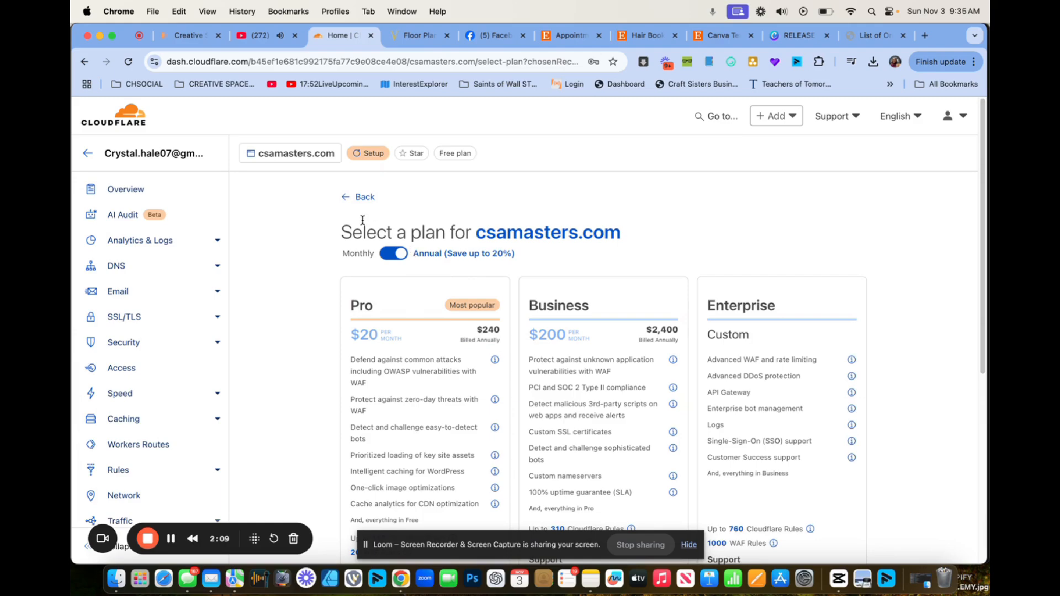
scroll(387, 229, "down", 6)
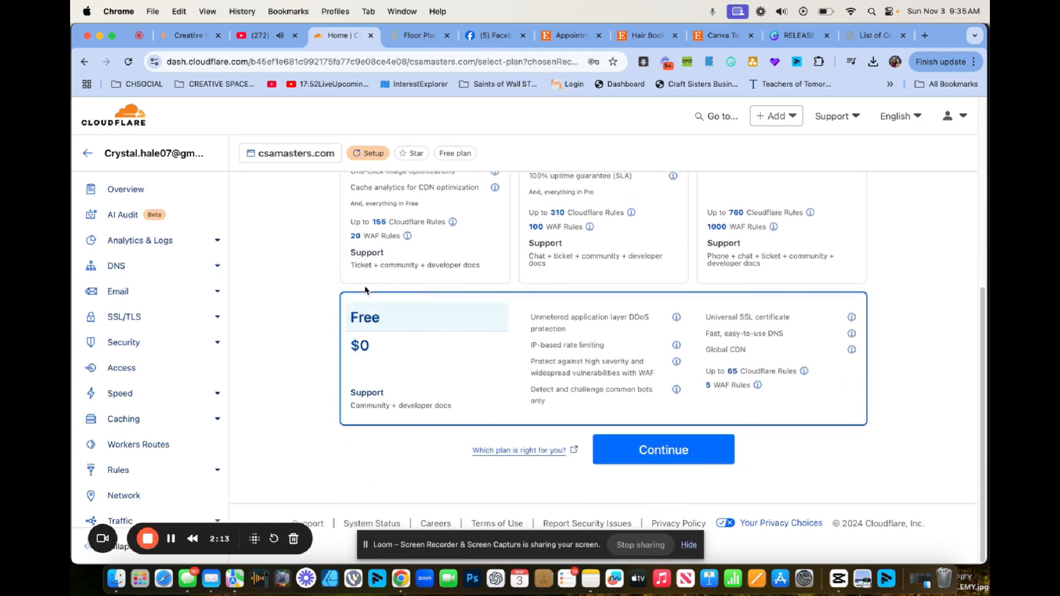
left_click(671, 452)
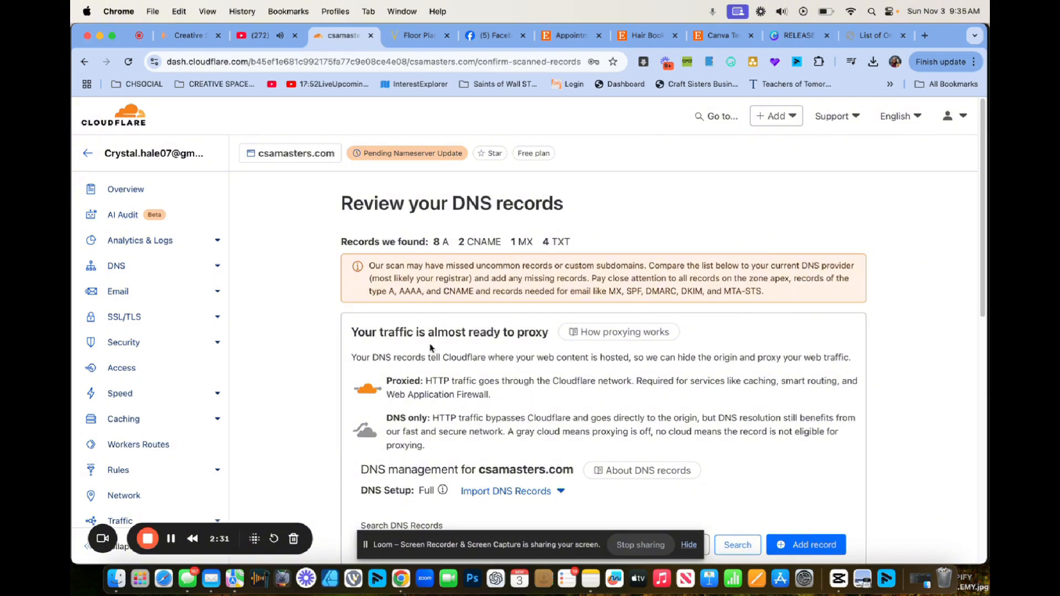
Review the scanned records and set www, mail, whm, webmail and webdisk to DNS only.
scroll(440, 351, "down", 5)
scroll(439, 351, "down", 3)
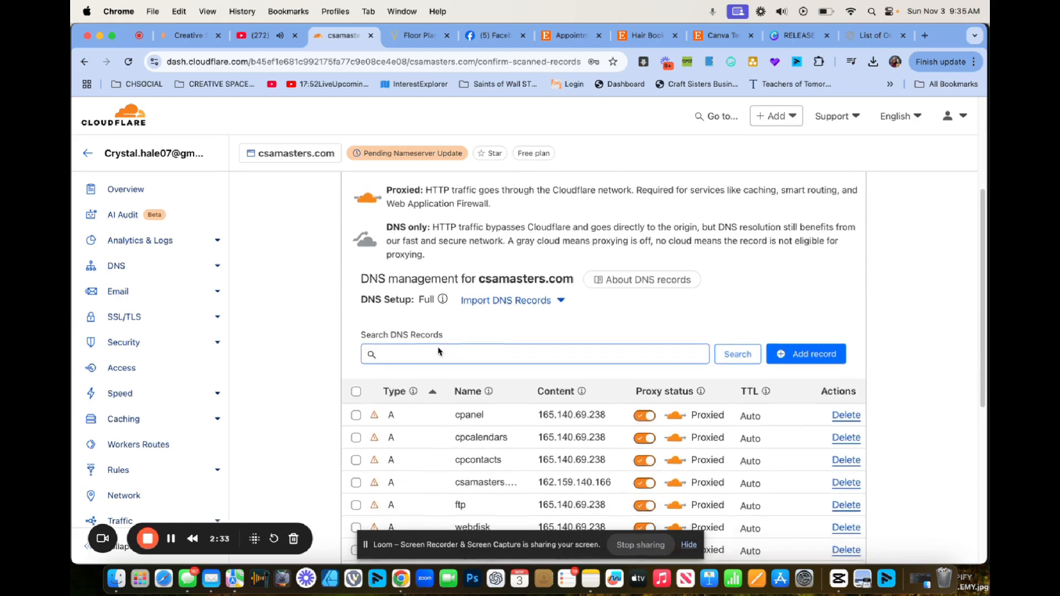
scroll(439, 351, "down", 1)
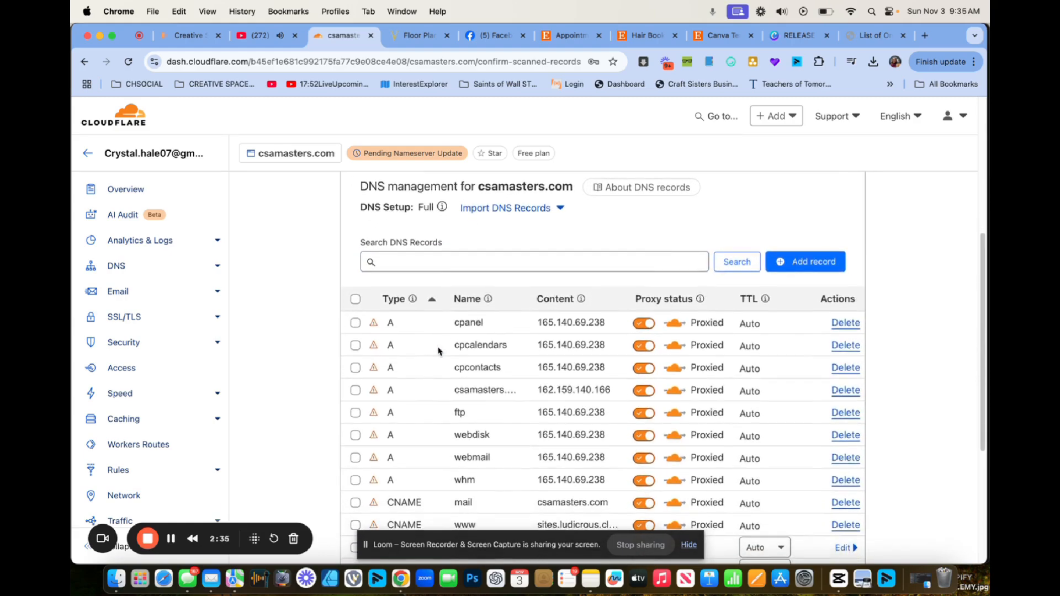
scroll(439, 351, "down", 4)
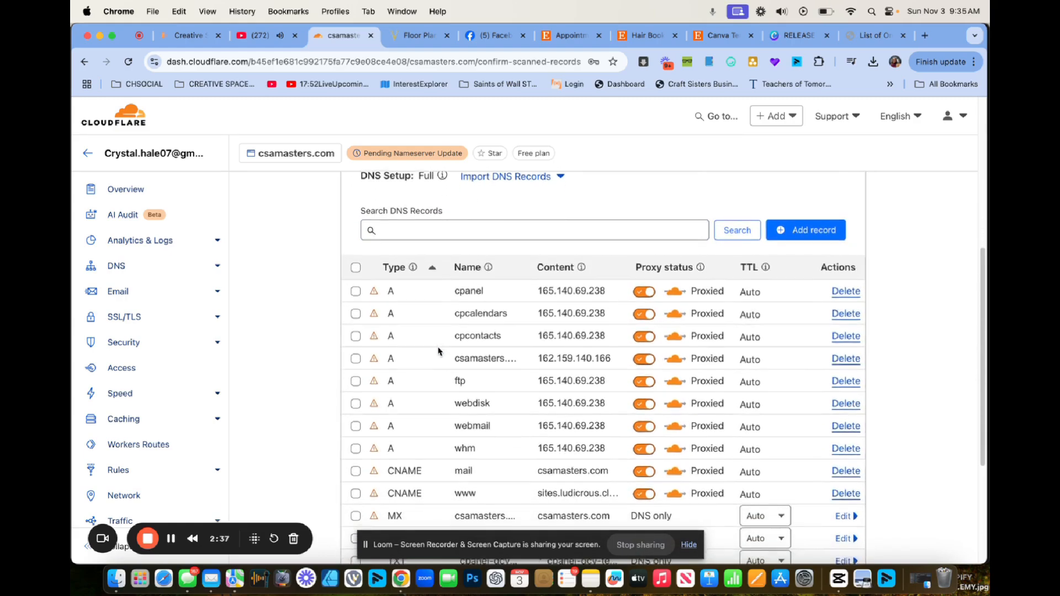
scroll(440, 351, "up", 4)
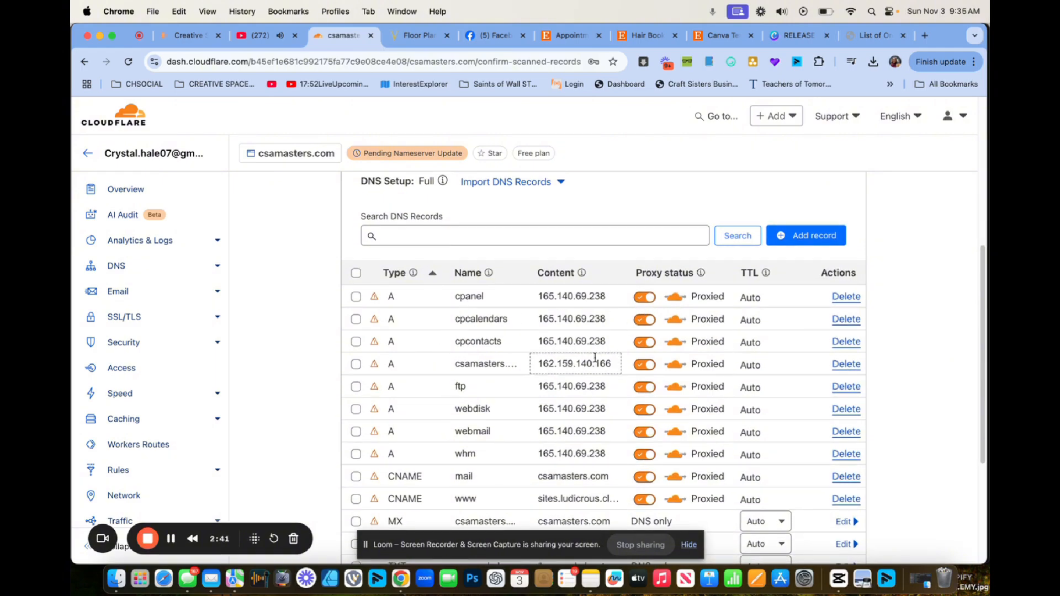
scroll(586, 366, "down", 3)
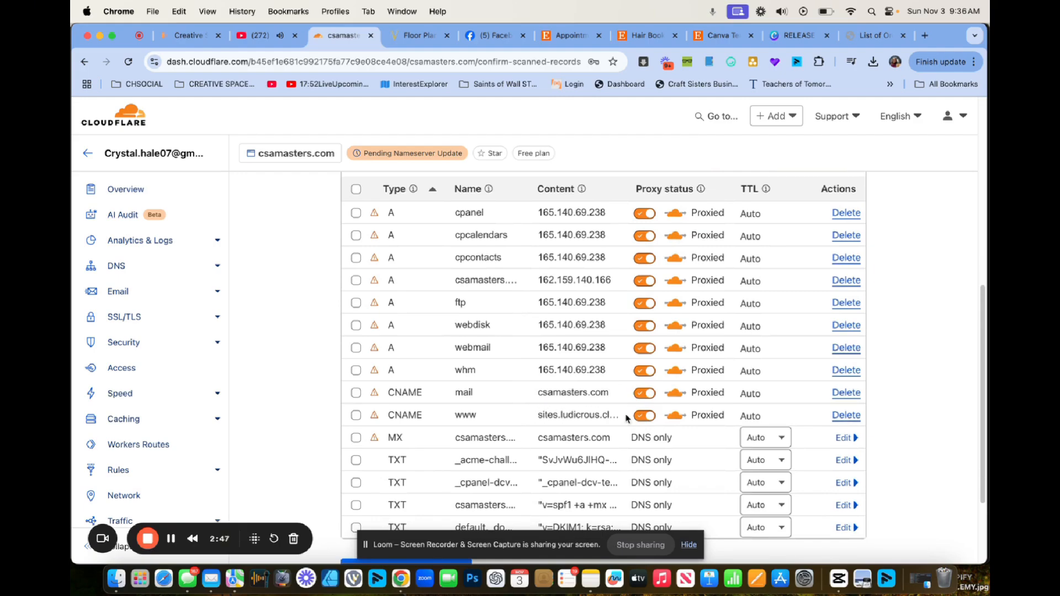
left_click(645, 415)
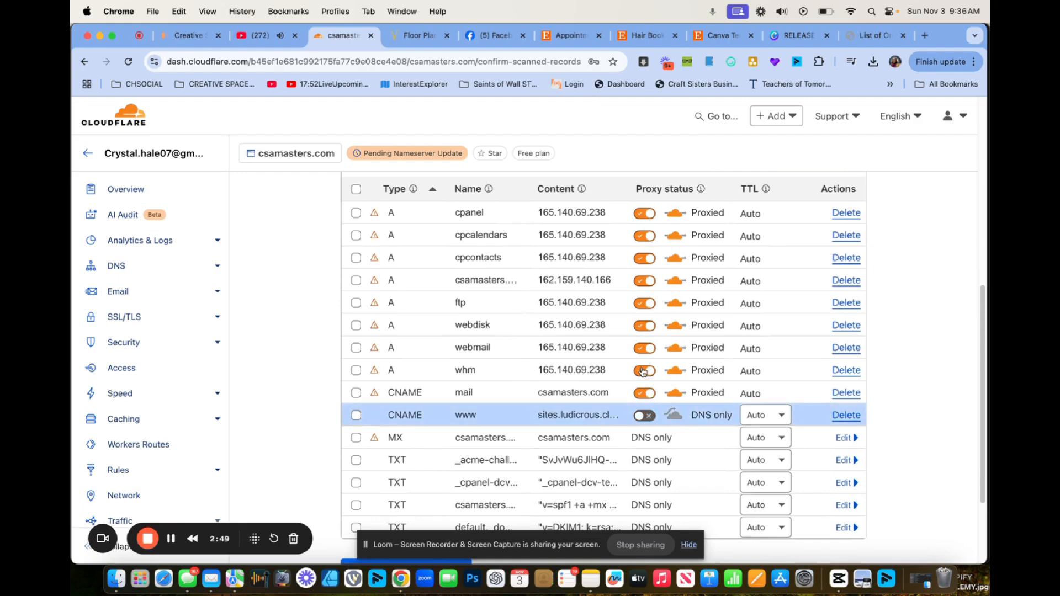
left_click(648, 395)
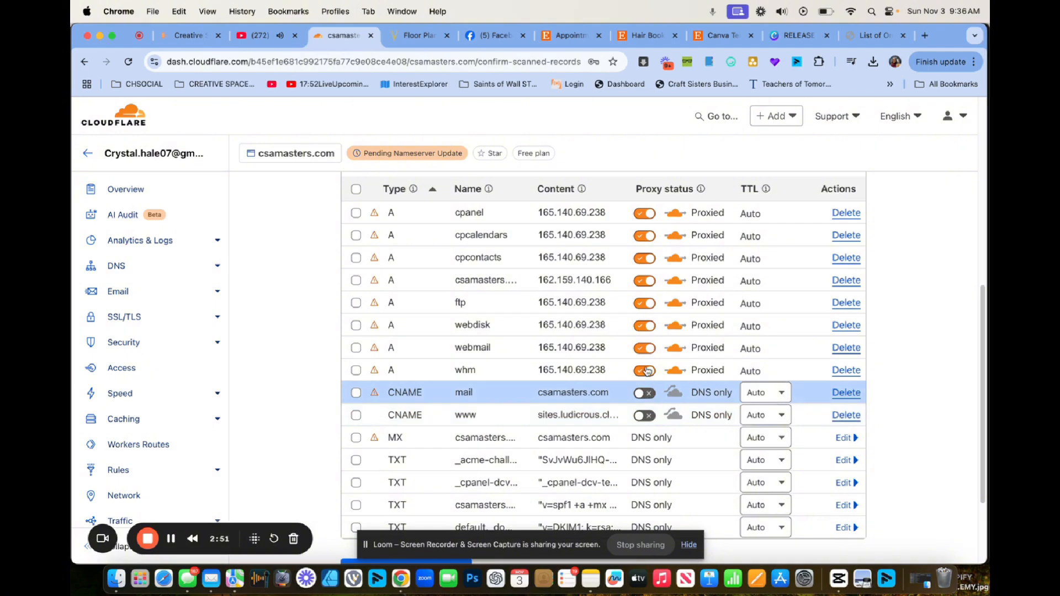
left_click(646, 371)
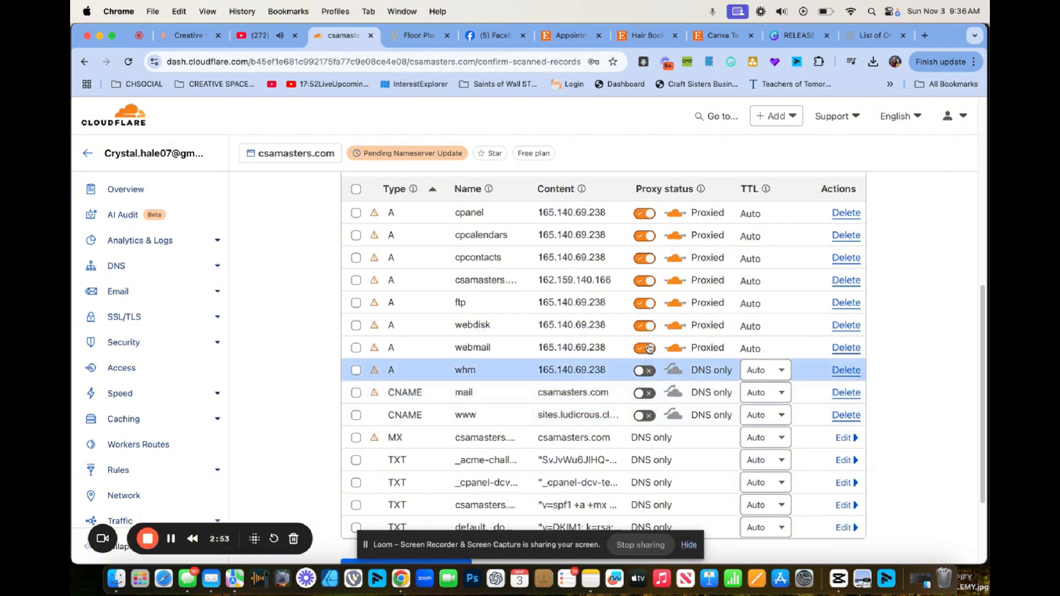
left_click(649, 348)
left_click(647, 327)
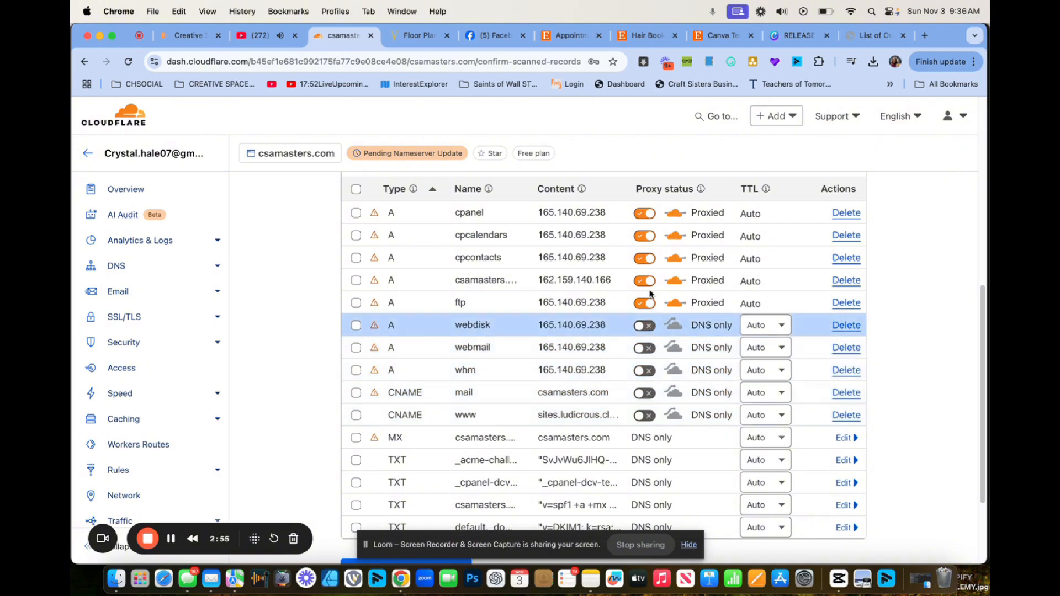
Set the ftp, root, cpcontacts, cpcalendars and cpanel records to DNS only and continue to activation.
left_click(650, 305)
left_click(649, 282)
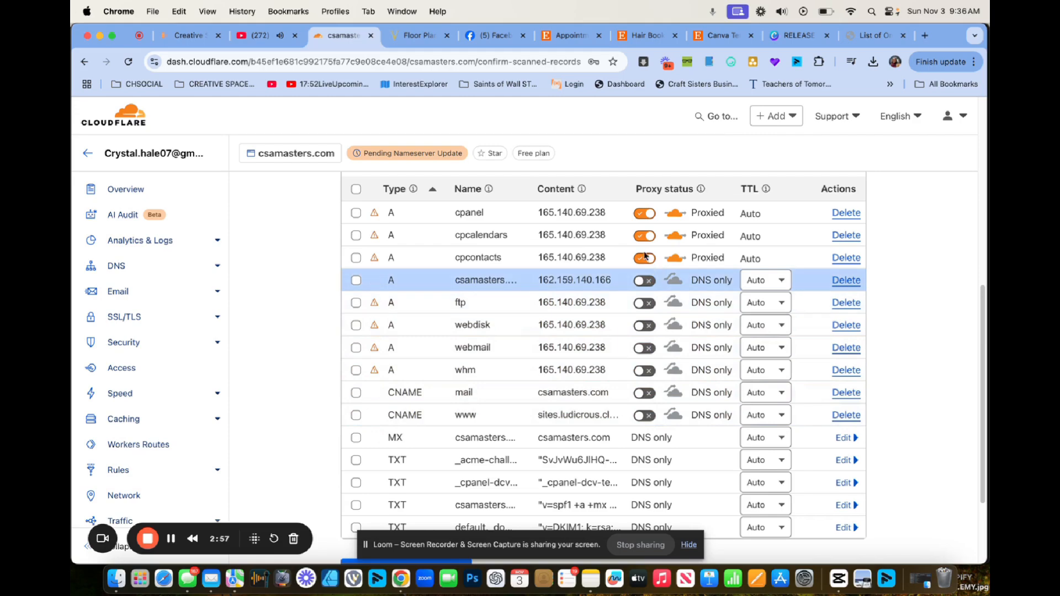
left_click(652, 258)
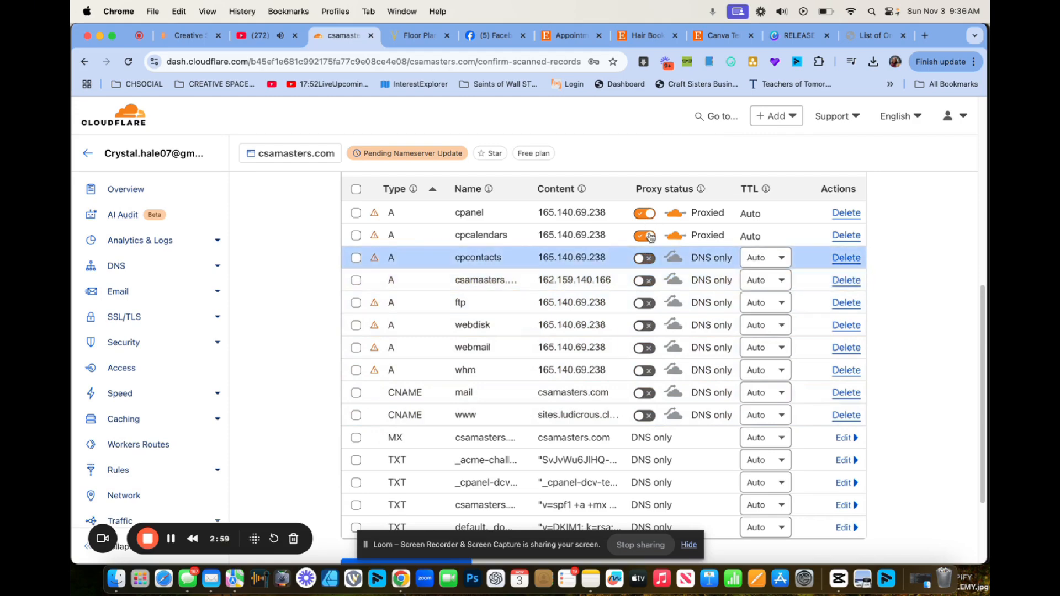
left_click(651, 236)
left_click(651, 221)
scroll(635, 284, "down", 5)
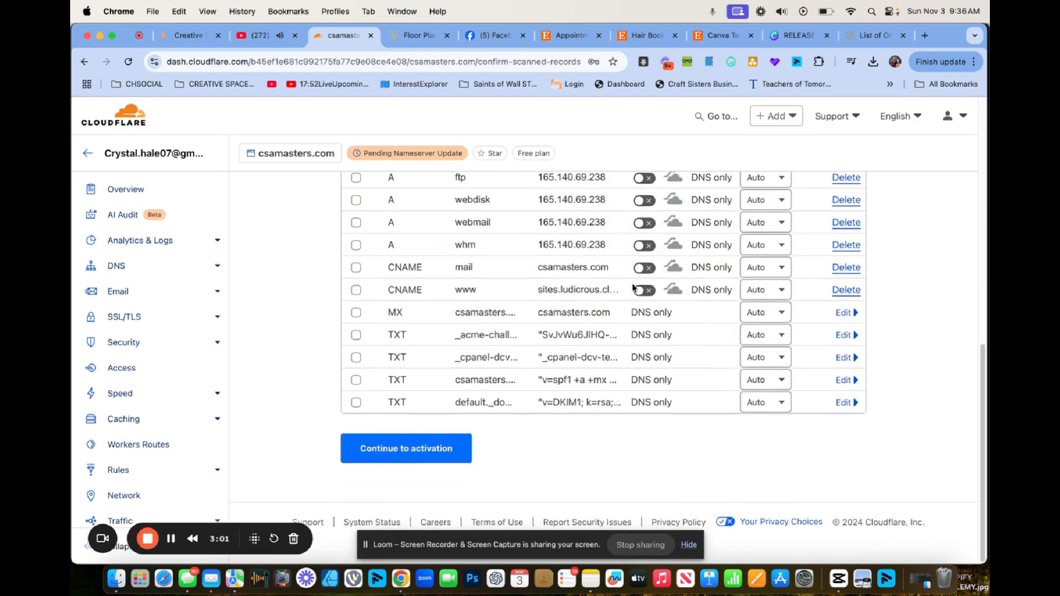
scroll(634, 287, "up", 5)
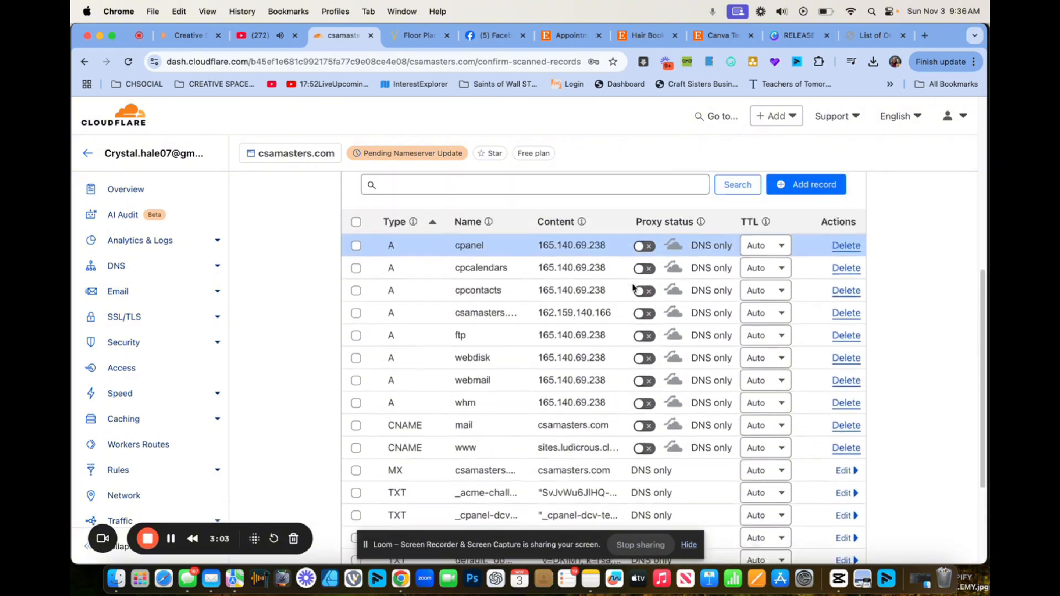
scroll(634, 287, "down", 5)
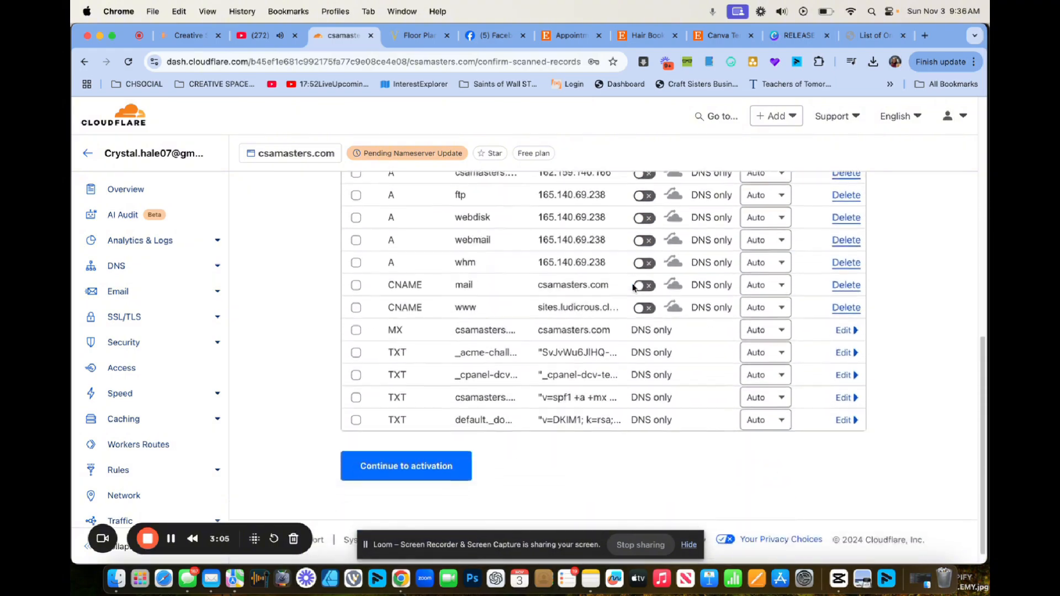
left_click(395, 449)
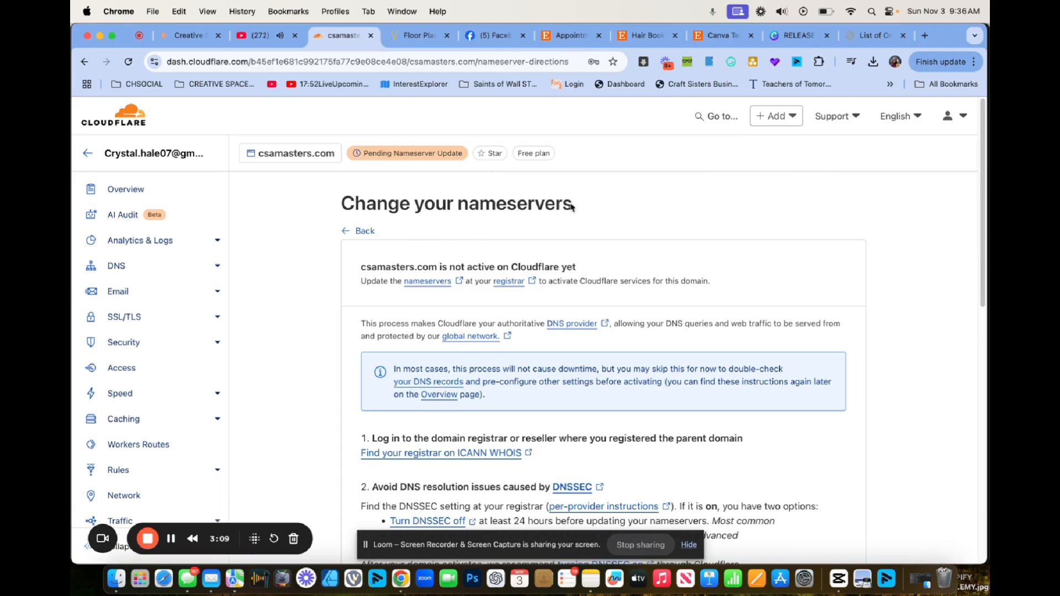
Copy cheryl.ns.cloudflare.com from the Update your nameservers instructions.
left_click_drag(572, 207, 343, 207)
scroll(521, 308, "down", 3)
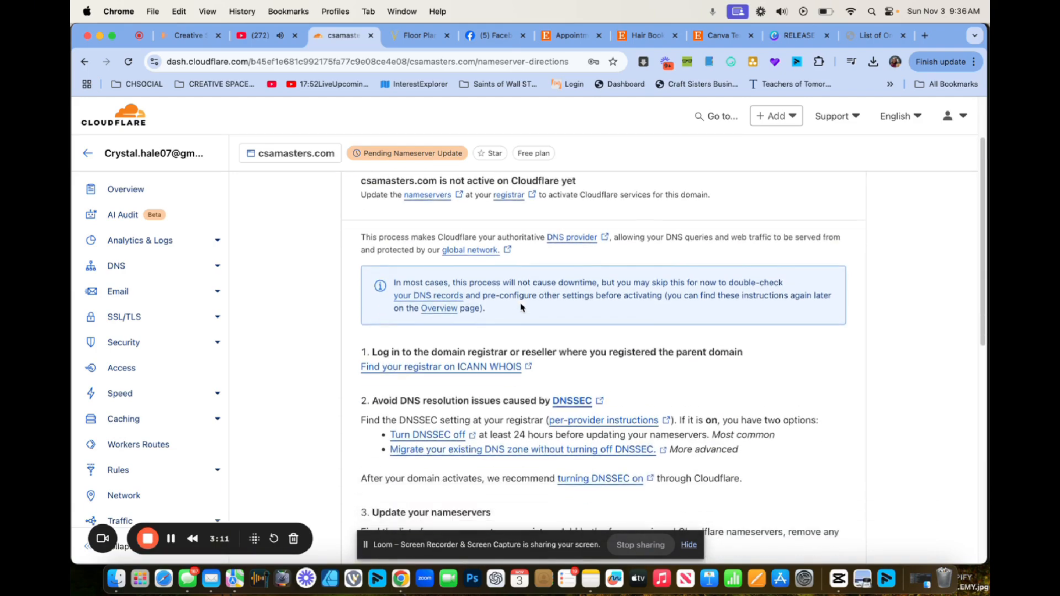
scroll(521, 308, "down", 8)
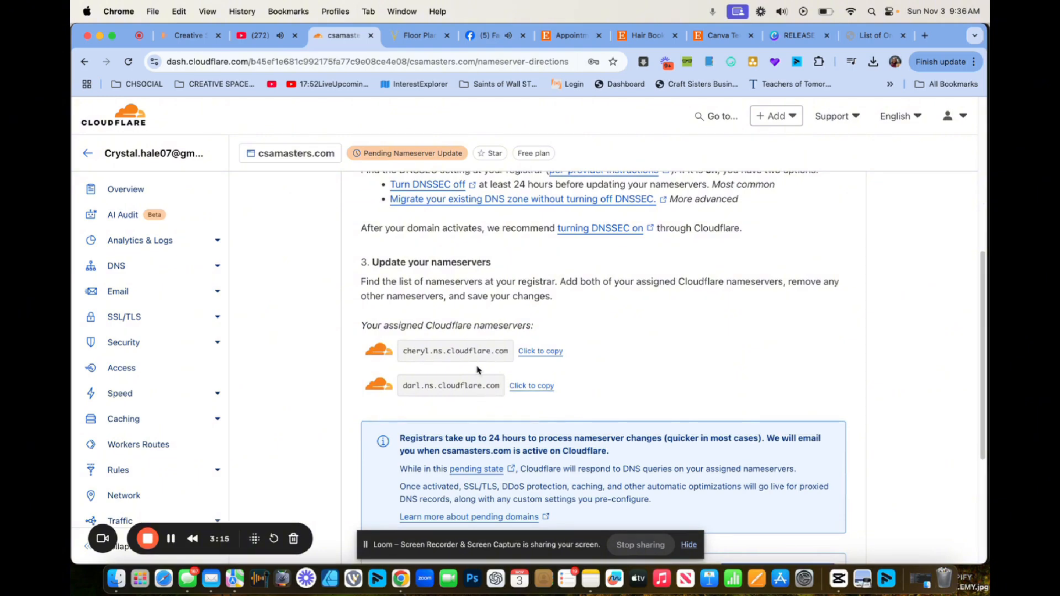
scroll(531, 398, "down", 5)
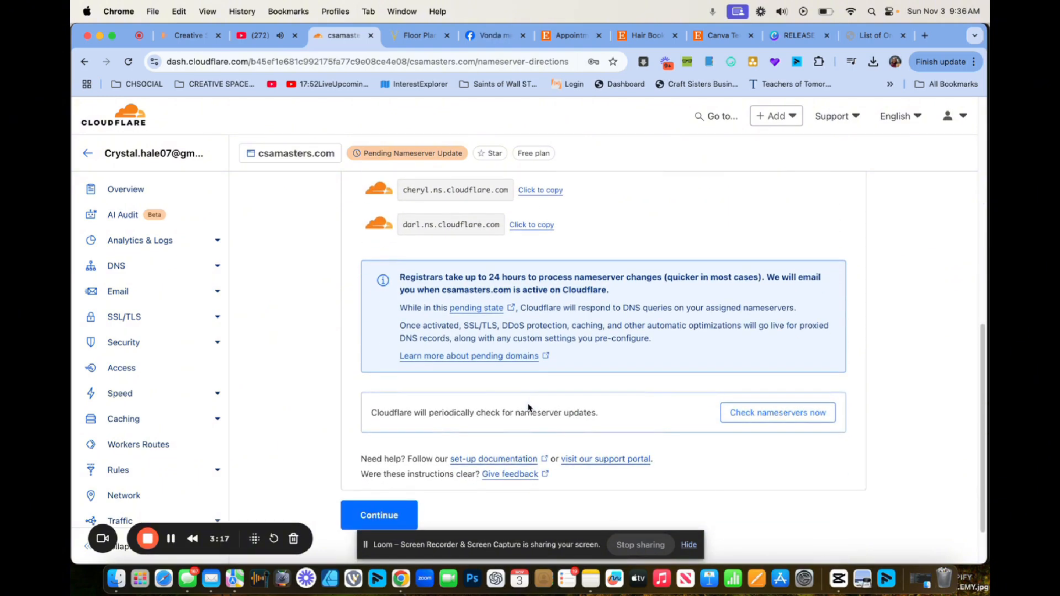
scroll(529, 408, "up", 5)
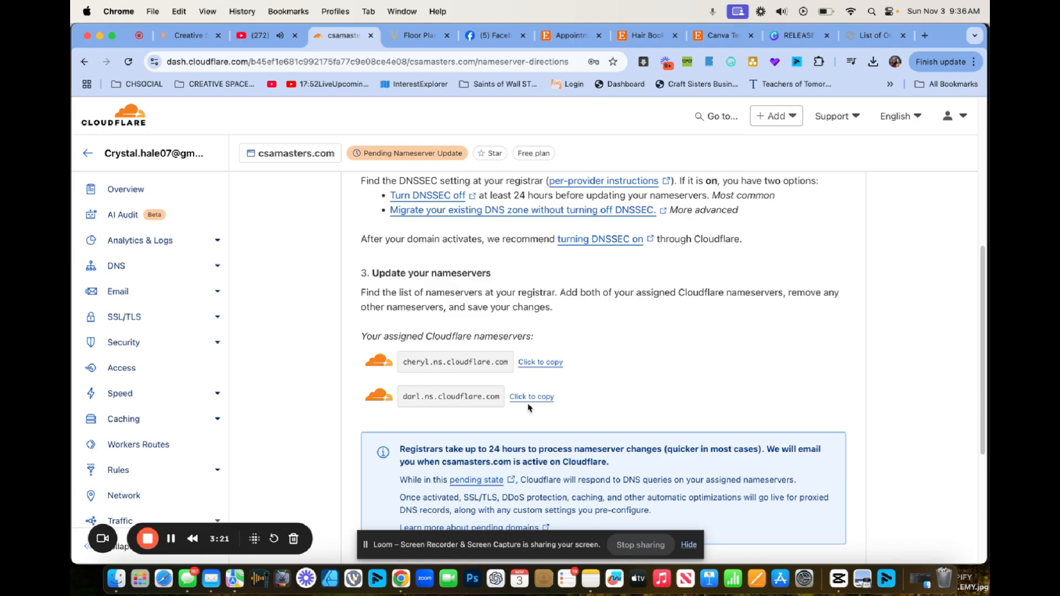
left_click(537, 365)
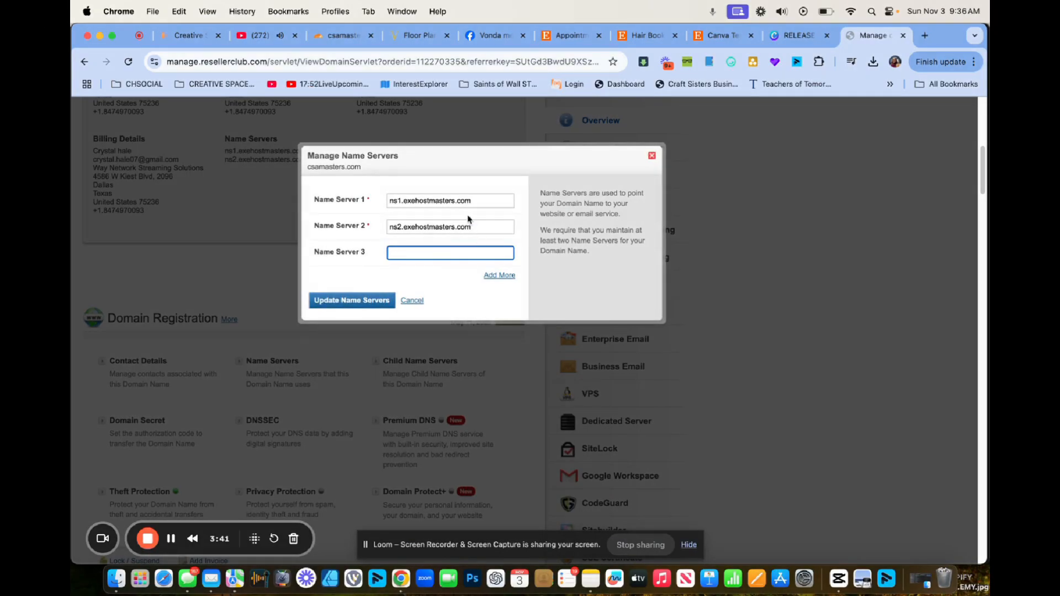
Replace Name Server 1 with cheryl.ns.cloudflare.com and clear the old Name Server 2.
left_click(477, 200)
left_click_drag(476, 200, 359, 203)
key("super+v")
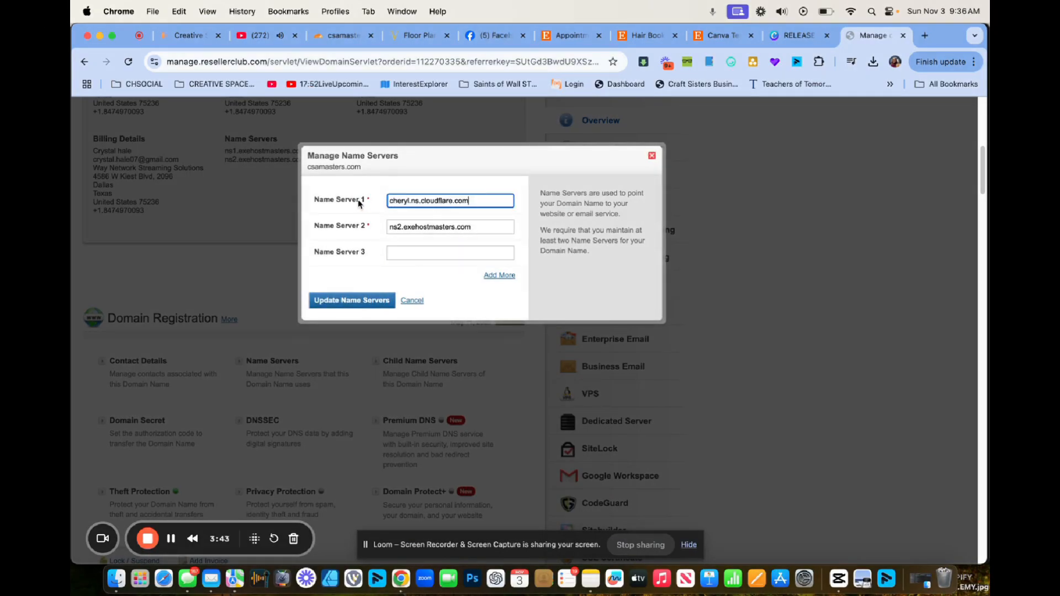
left_click_drag(495, 225, 365, 229)
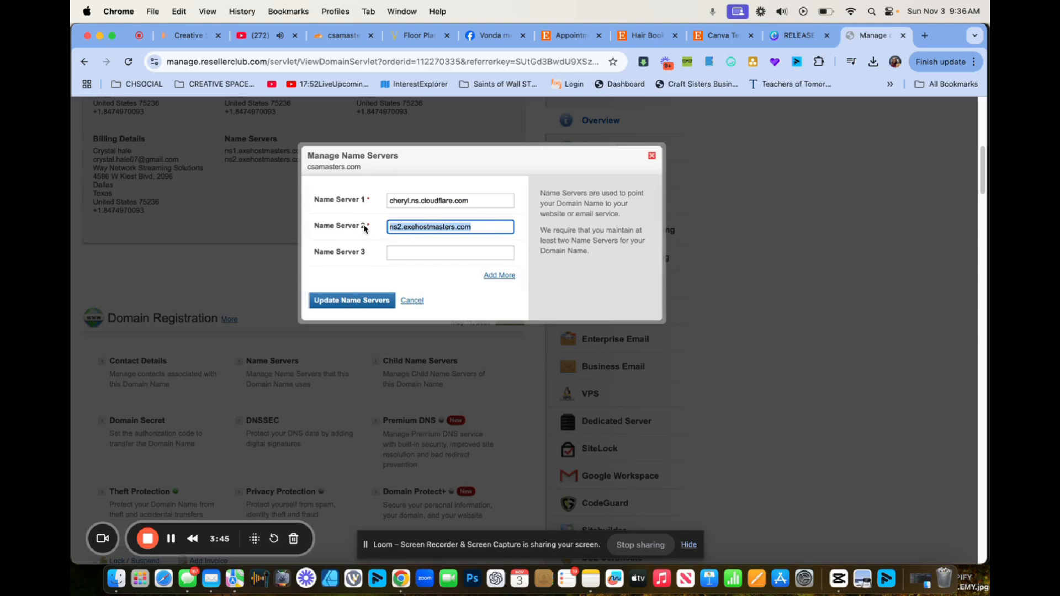
key("BackSpace")
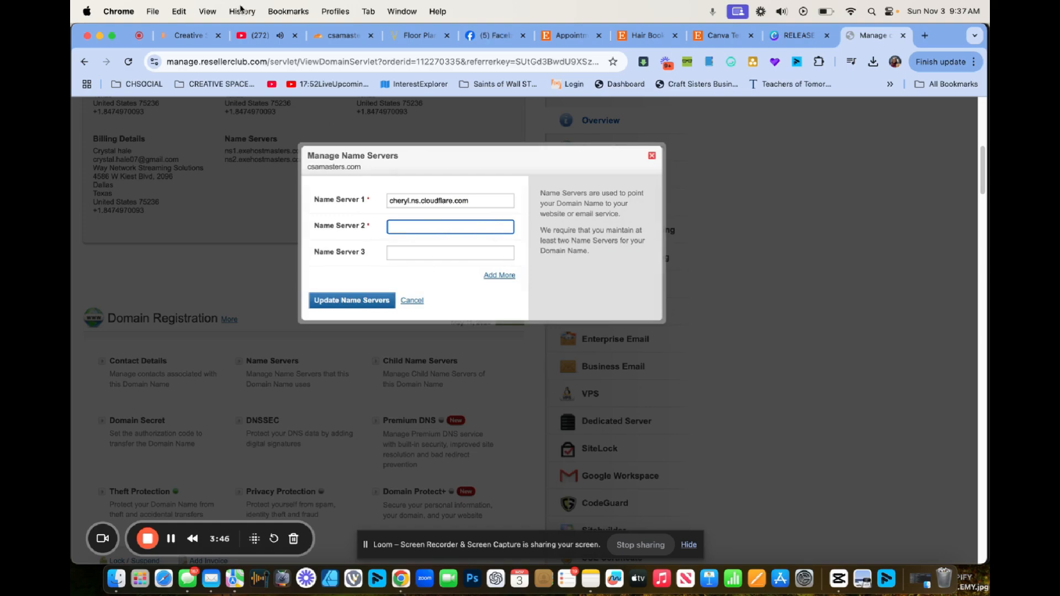
Copy dari.ns.cloudflare.com from Cloudflare into Name Server 2, save the name servers, and dismiss the confirmation.
left_click(343, 35)
left_click(535, 397)
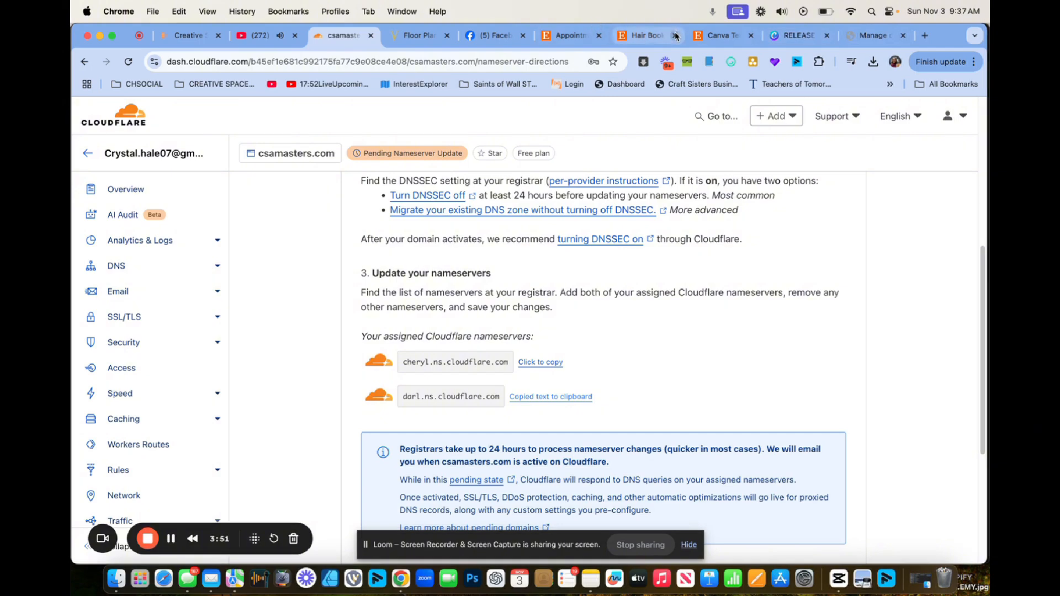
left_click(853, 38)
left_click(421, 226)
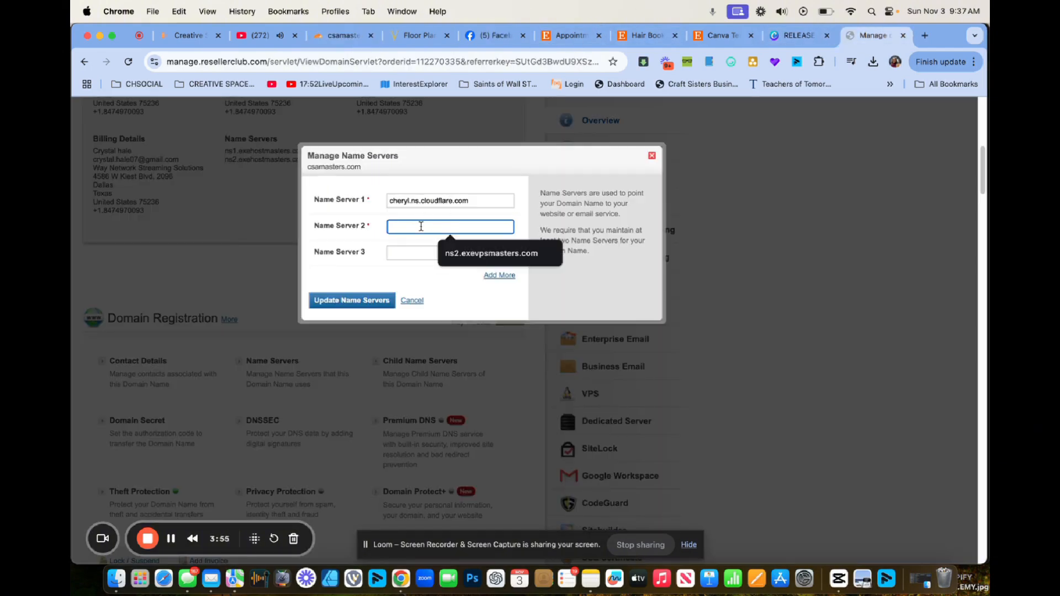
key("super+v")
left_click(351, 302)
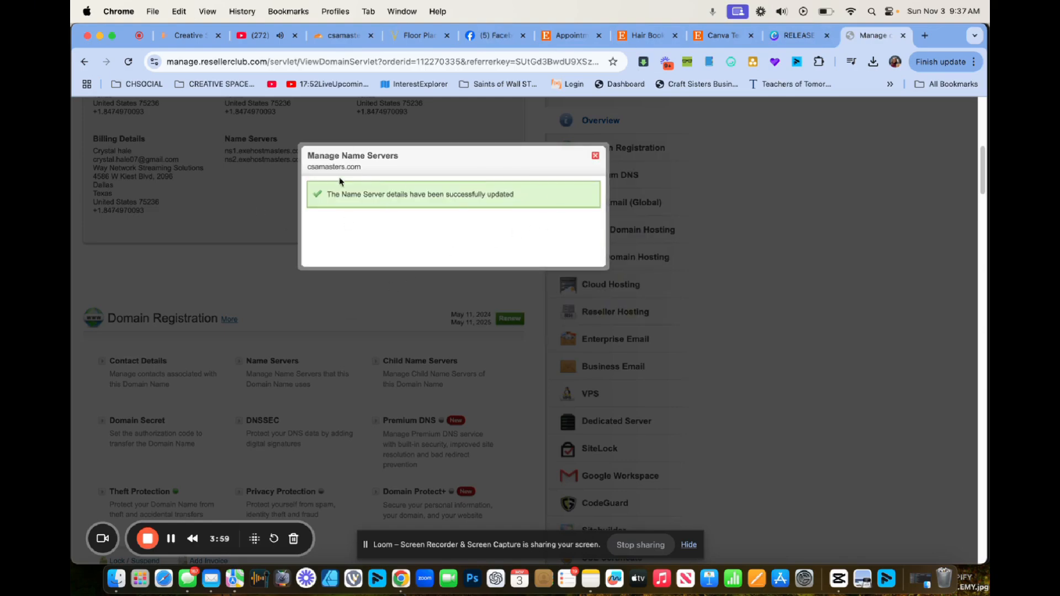
left_click(595, 157)
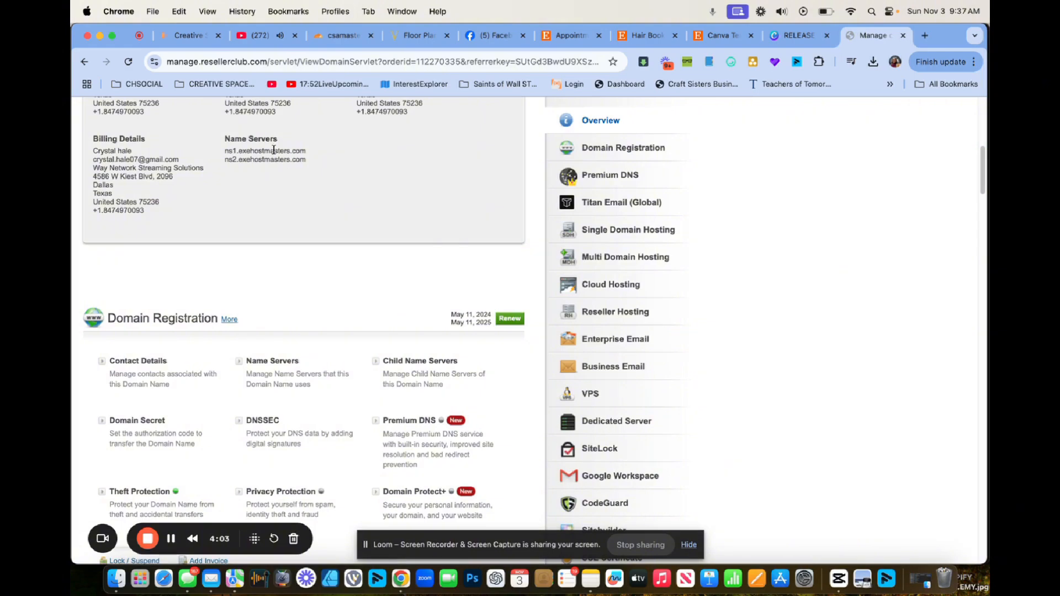
Continue past Cloudflare's nameserver directions to the csamasters.com Overview page.
left_click(336, 41)
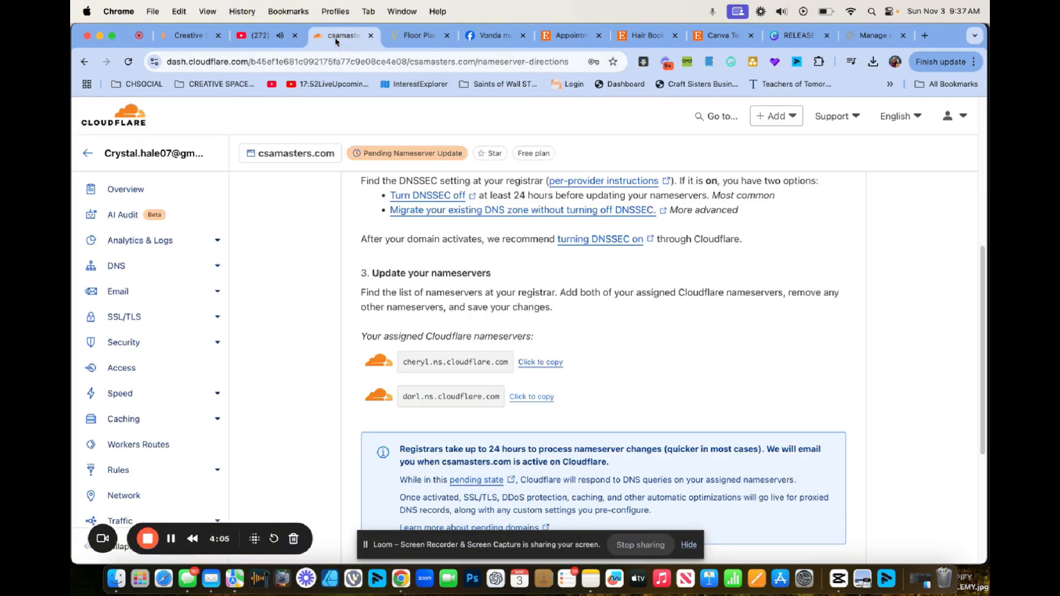
scroll(415, 386, "down", 5)
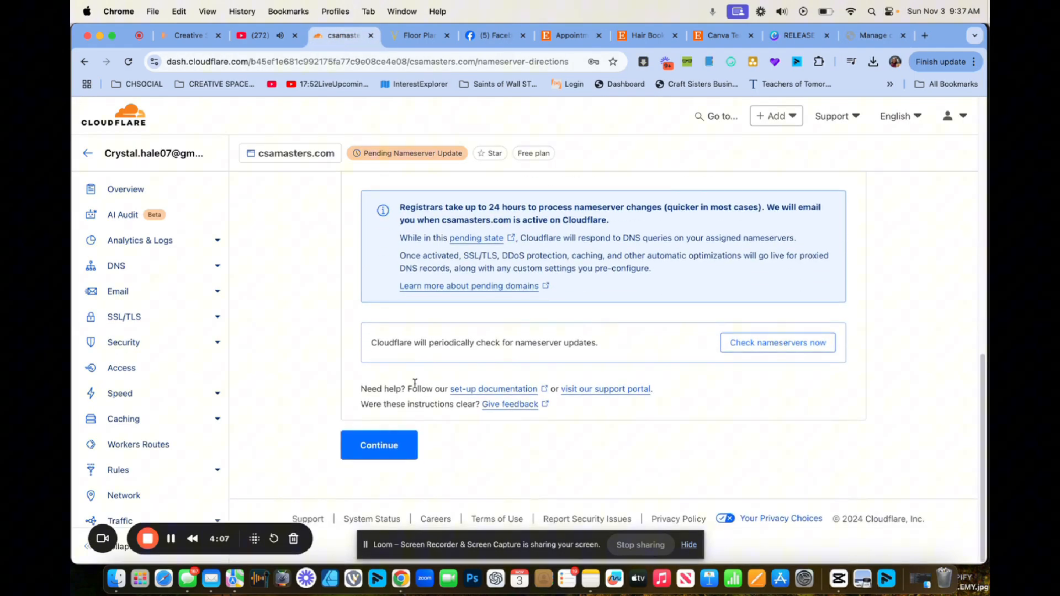
left_click(375, 451)
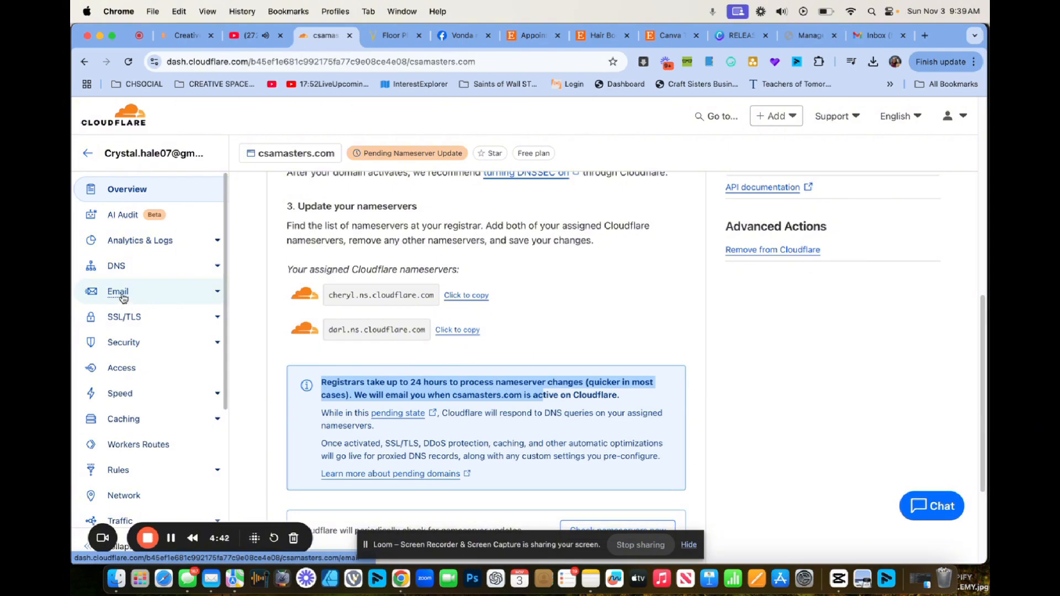
Start Email Routing and create a custom address forwarding to the verified Gmail address.
left_click(118, 292)
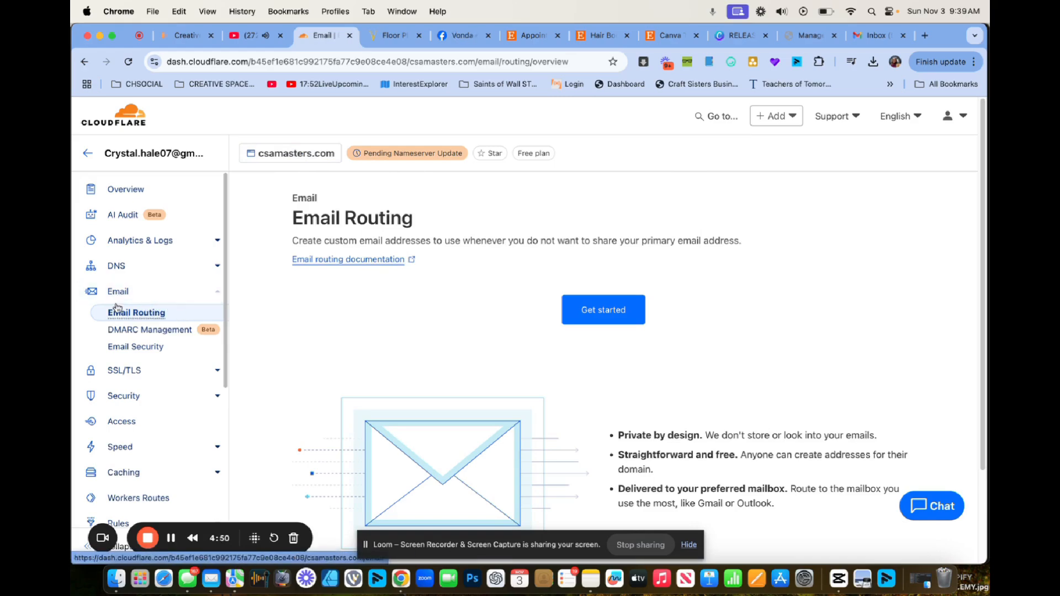
left_click(604, 312)
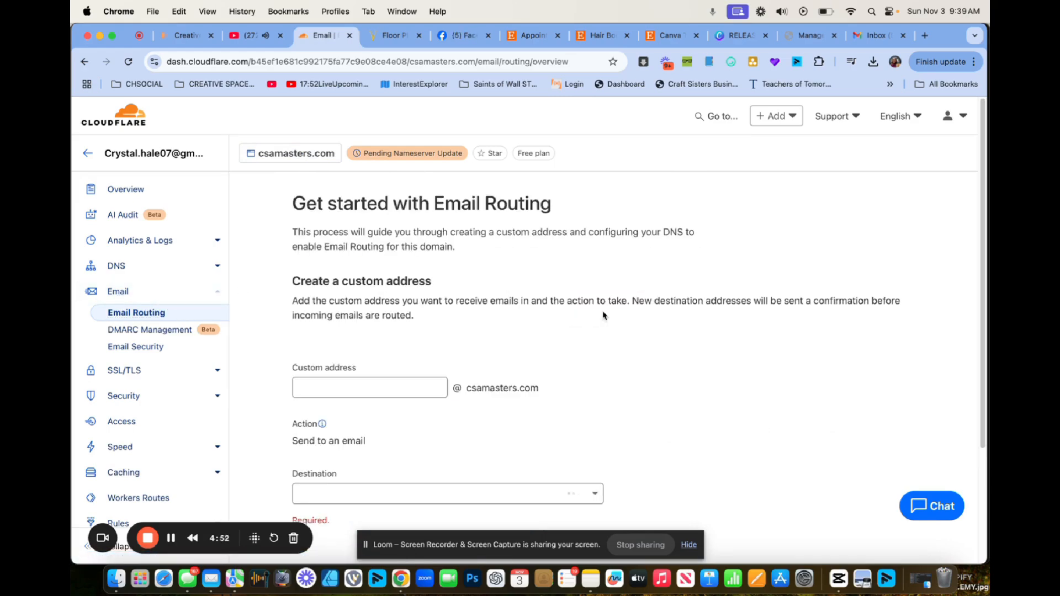
left_click(397, 385)
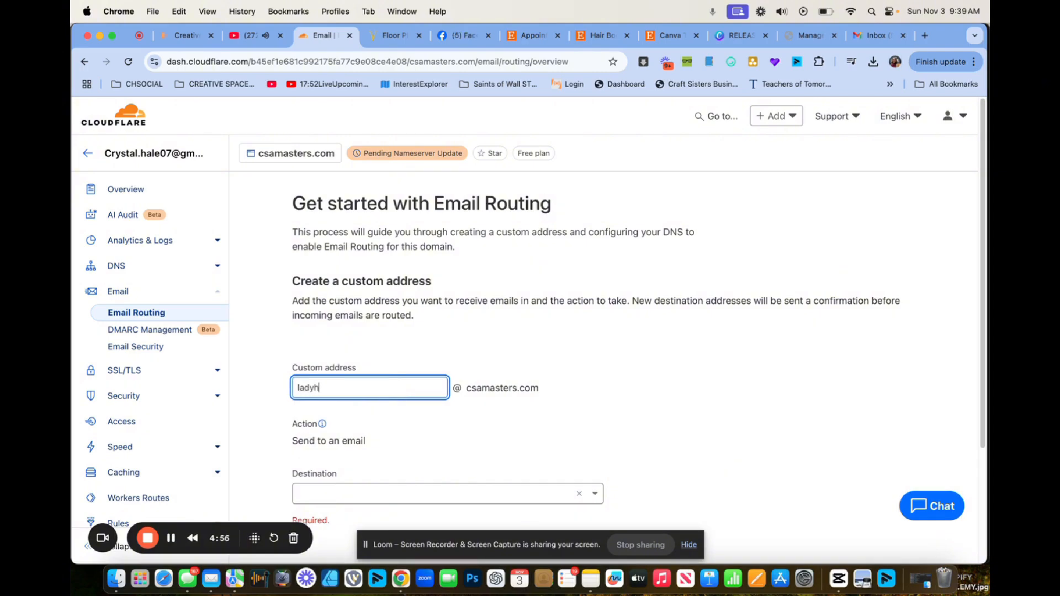
scroll(506, 428, "down", 2)
left_click(423, 443)
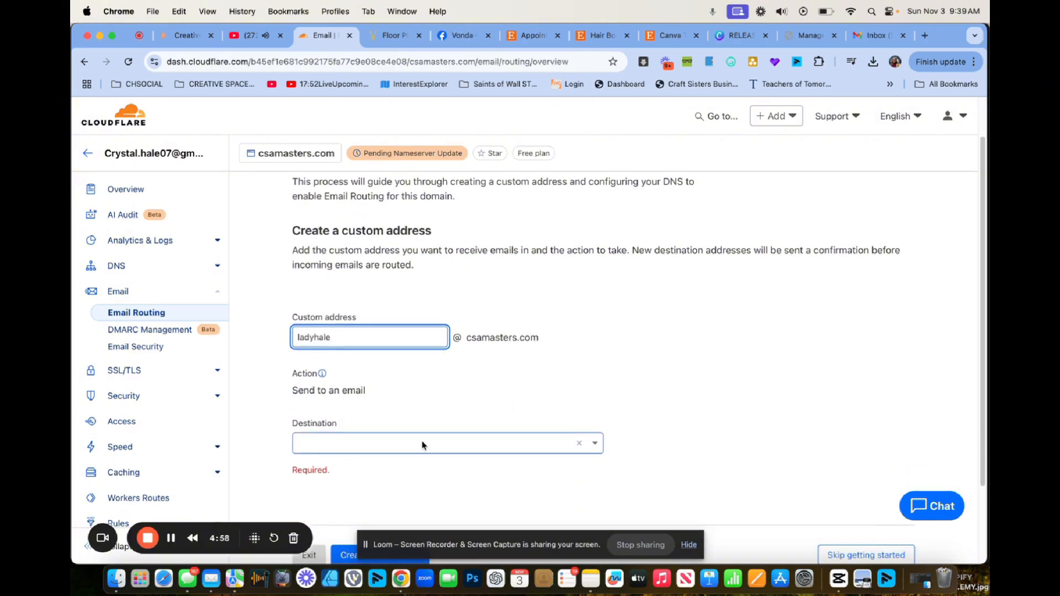
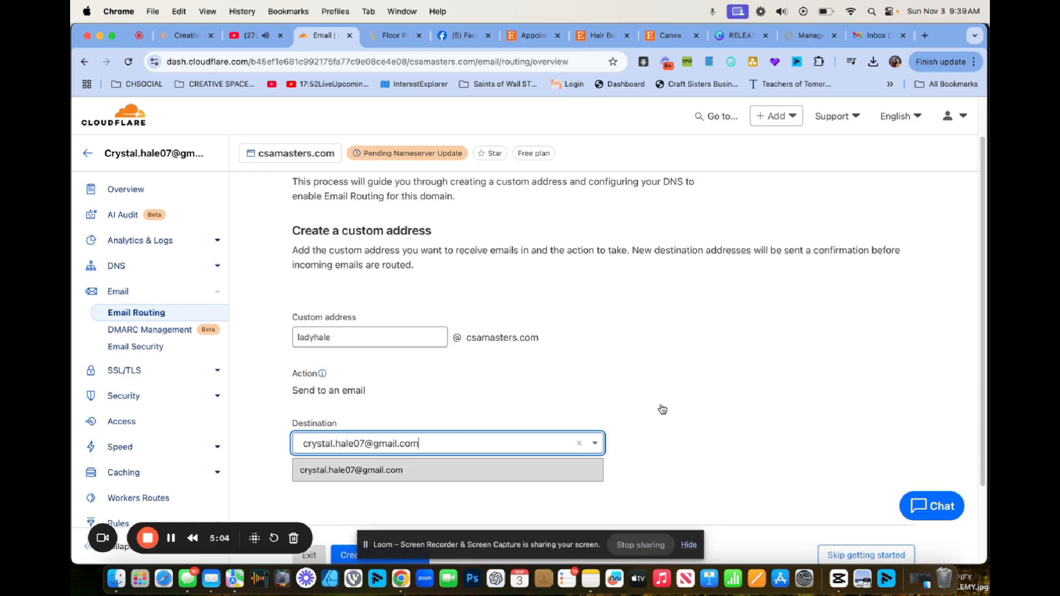
left_click(454, 470)
scroll(707, 409, "down", 2)
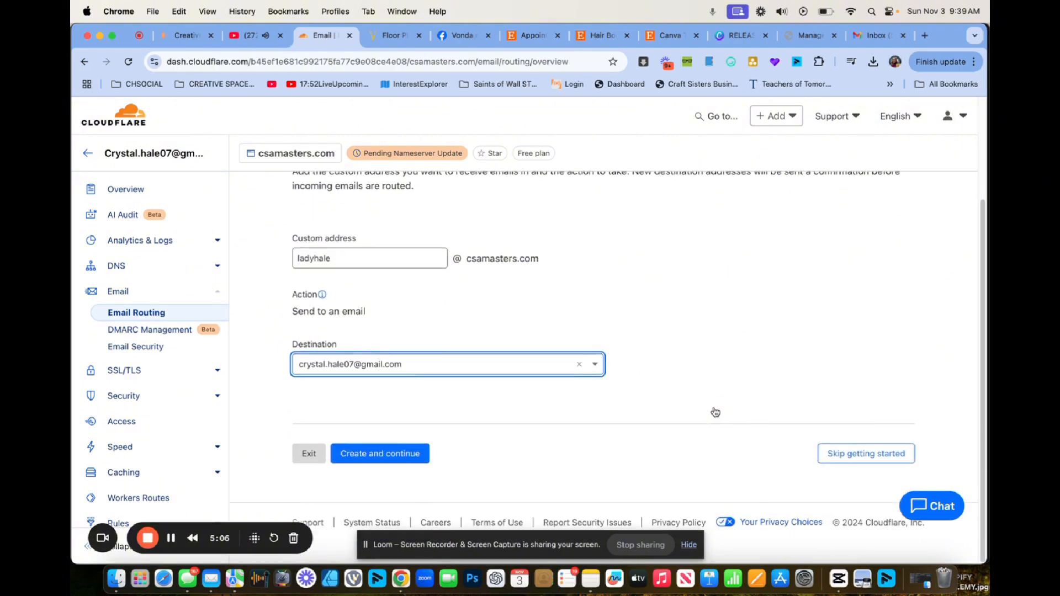
left_click(413, 455)
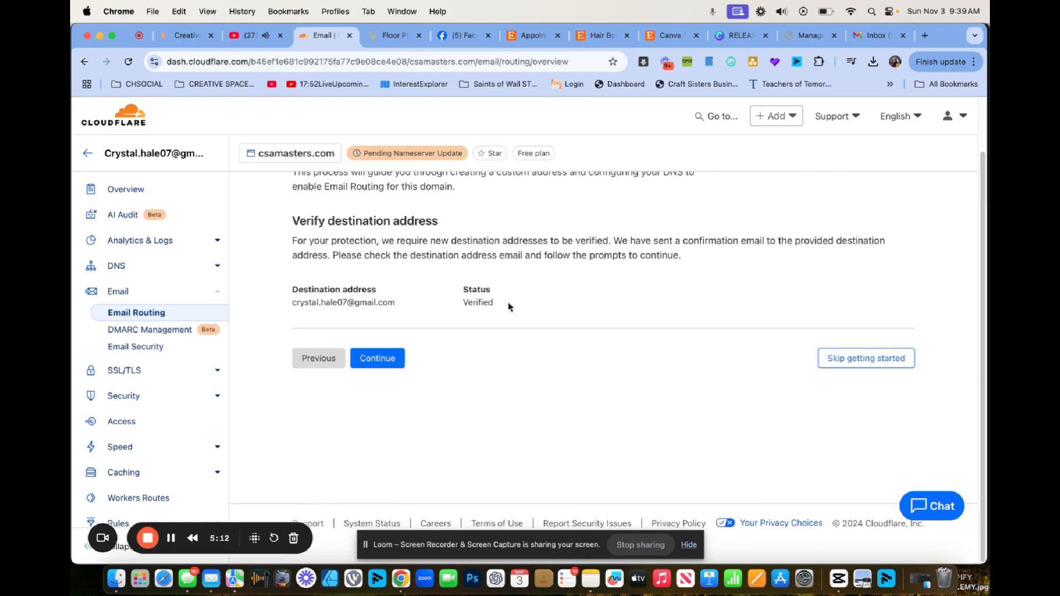
Review the routing DNS and delete the conflicting MX and TXT records.
left_click(381, 359)
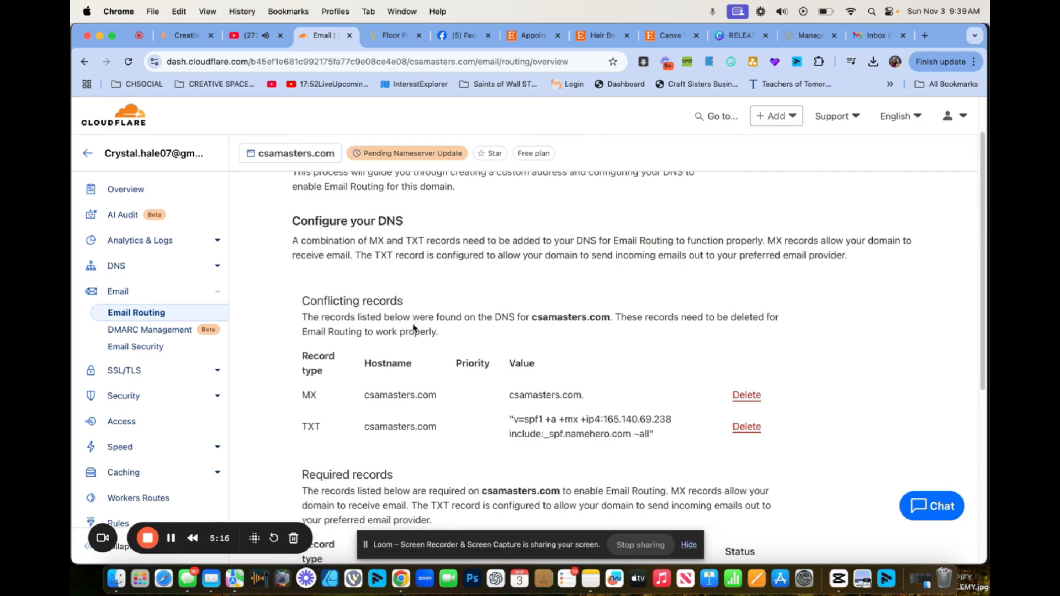
scroll(471, 354, "down", 3)
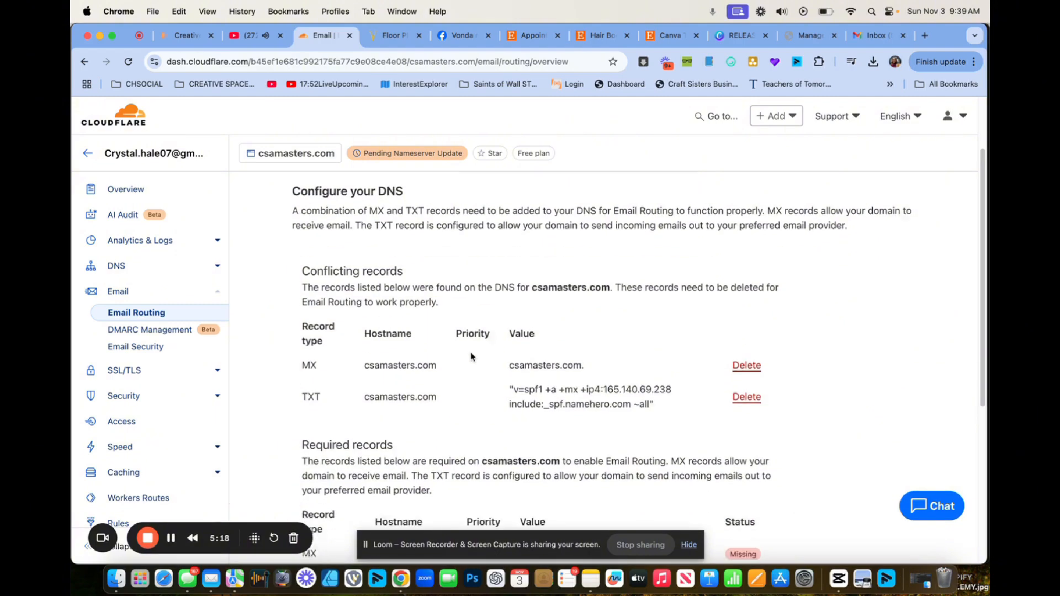
scroll(471, 356, "down", 6)
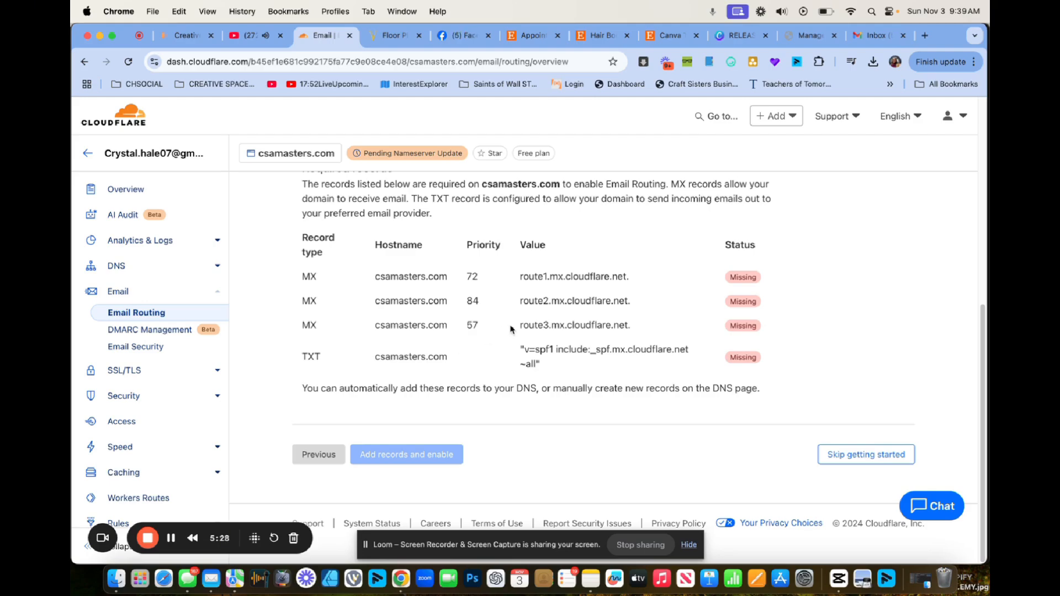
scroll(519, 411, "up", 6)
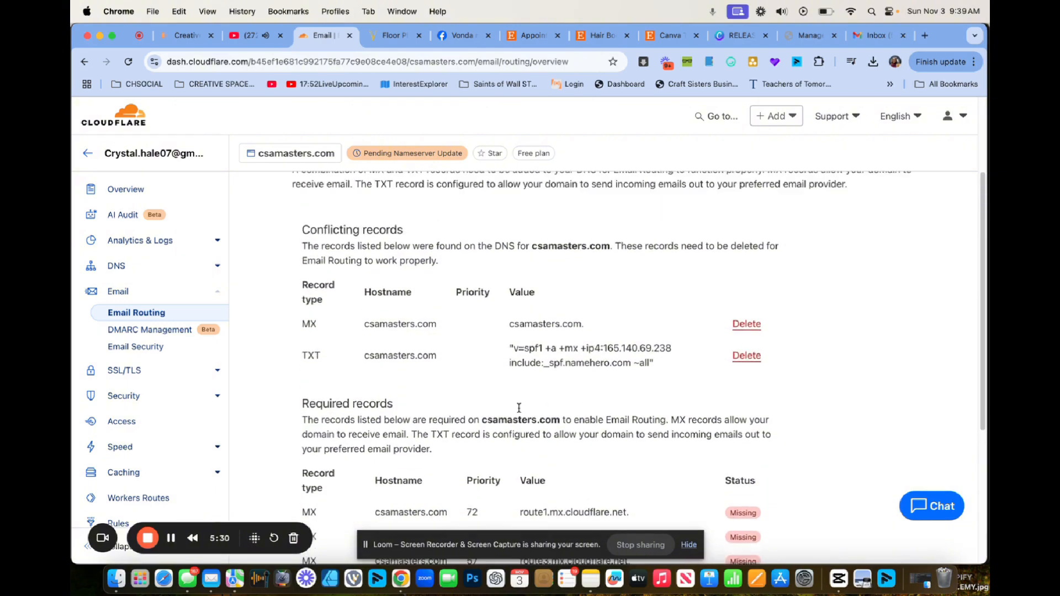
scroll(519, 408, "down", 1)
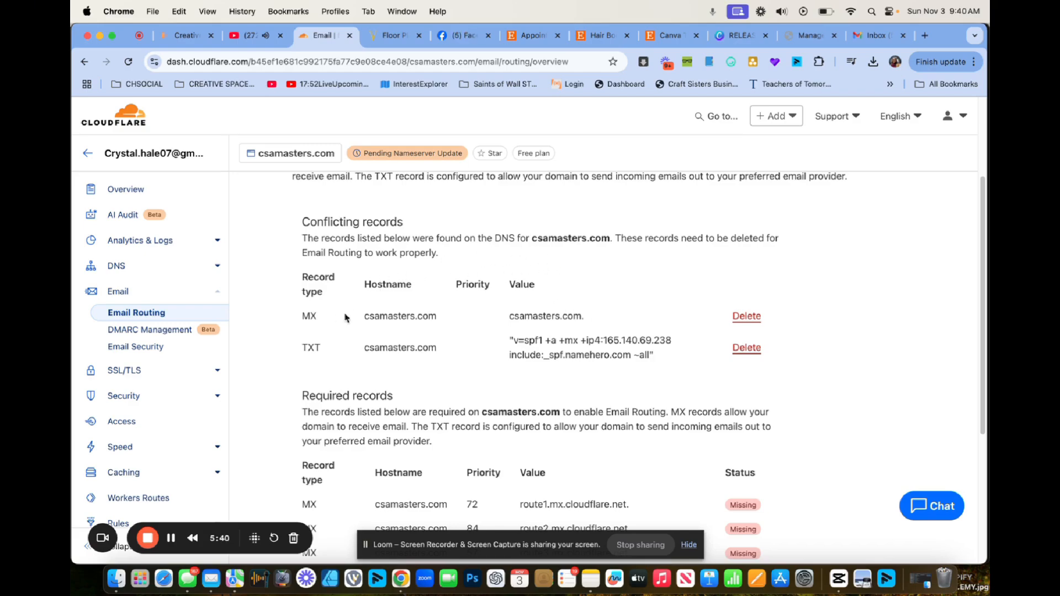
left_click(747, 317)
left_click(629, 398)
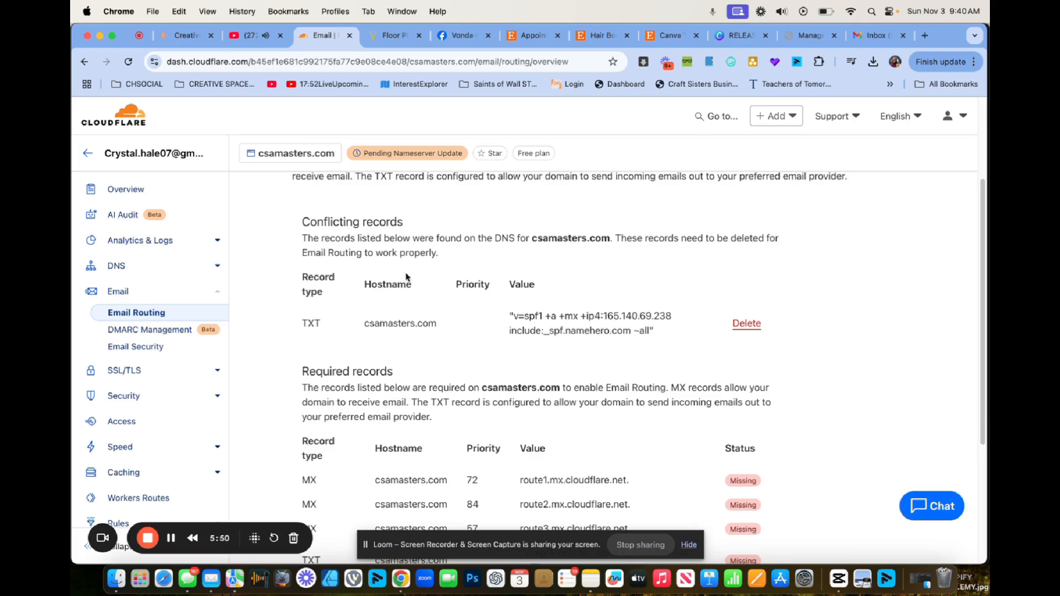
left_click(746, 324)
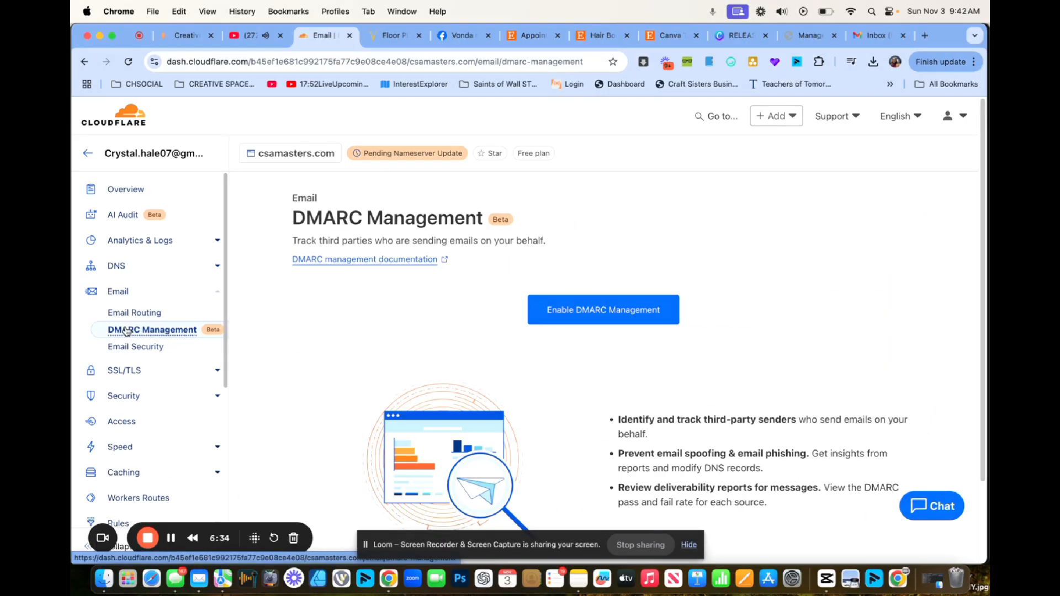
Enable DMARC Management, add the default DMARC record, and return to Email Routing.
left_click(575, 303)
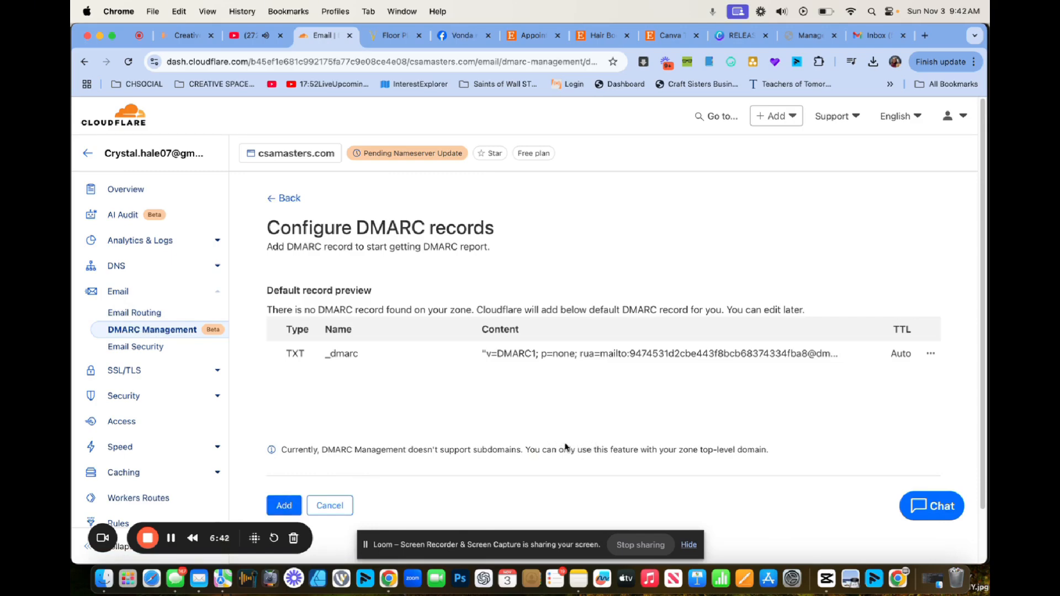
left_click(282, 507)
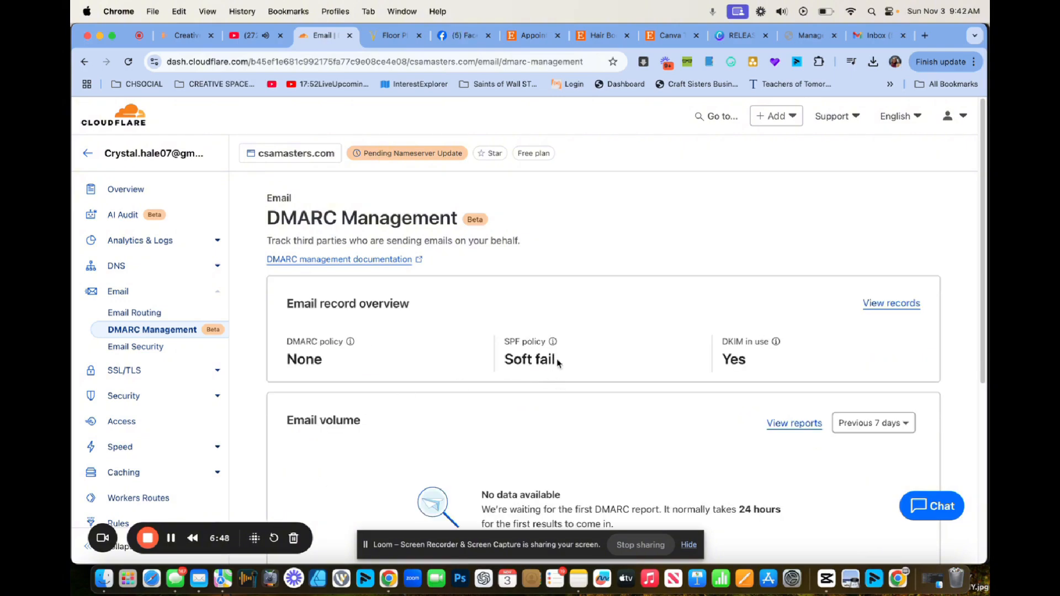
scroll(558, 361, "down", 2)
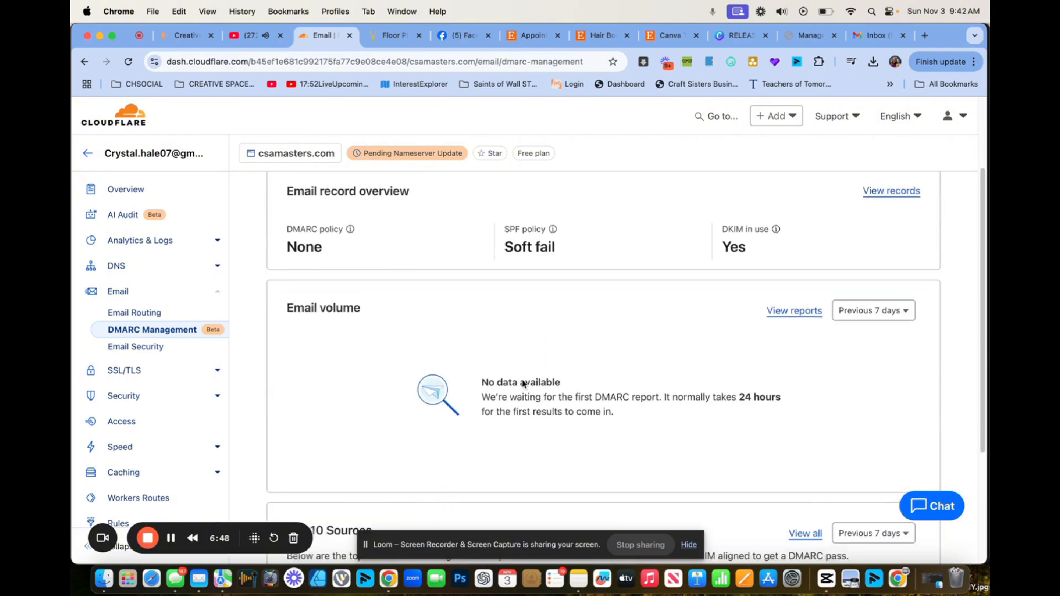
left_click(119, 291)
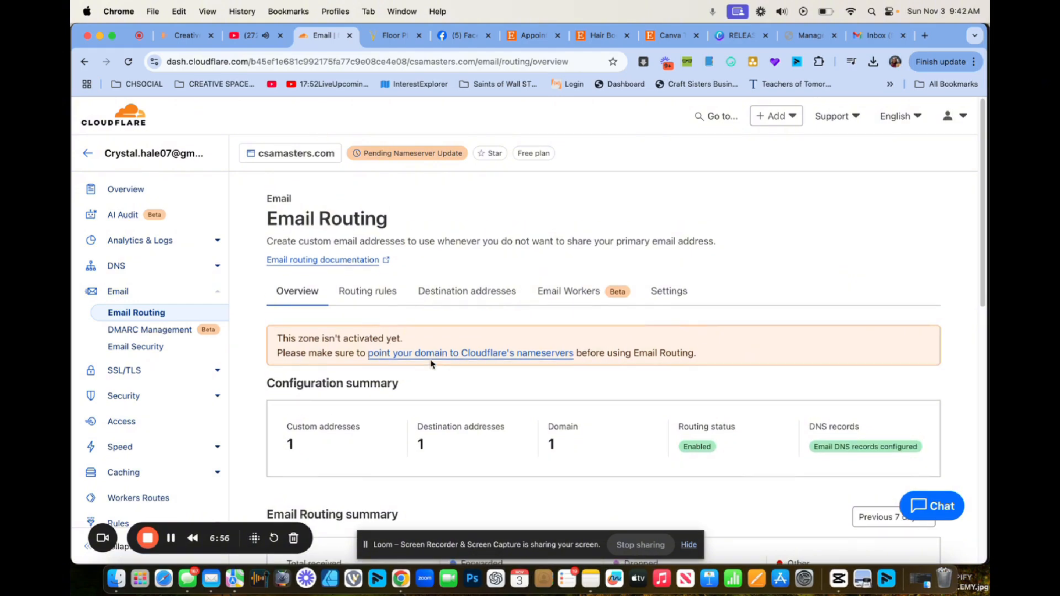
Confirm csamasters.com is Active, then view its DNS records with A records set to DNS only.
left_click(285, 156)
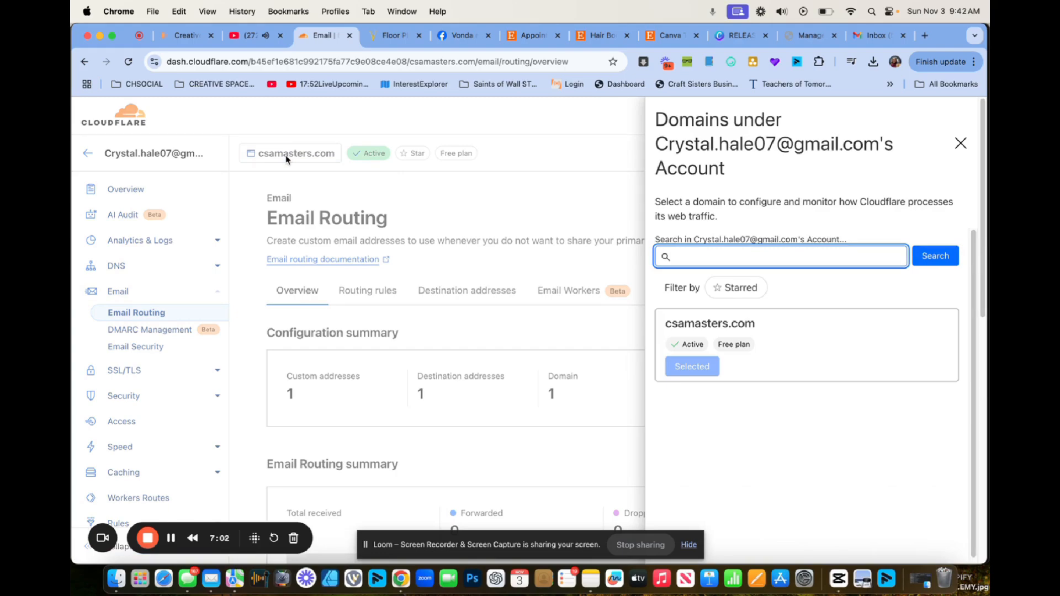
left_click(286, 158)
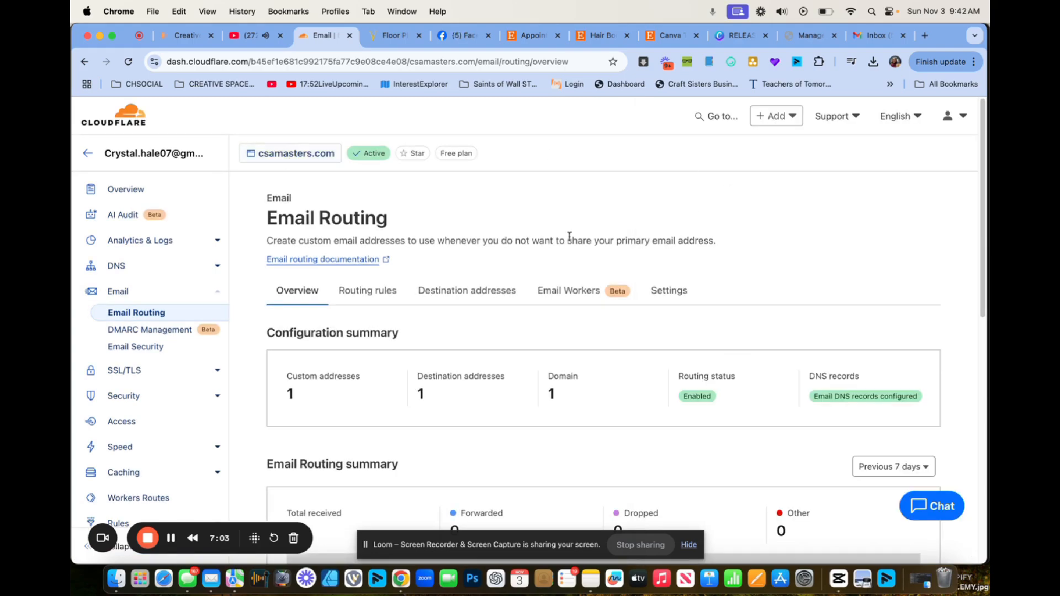
left_click(115, 268)
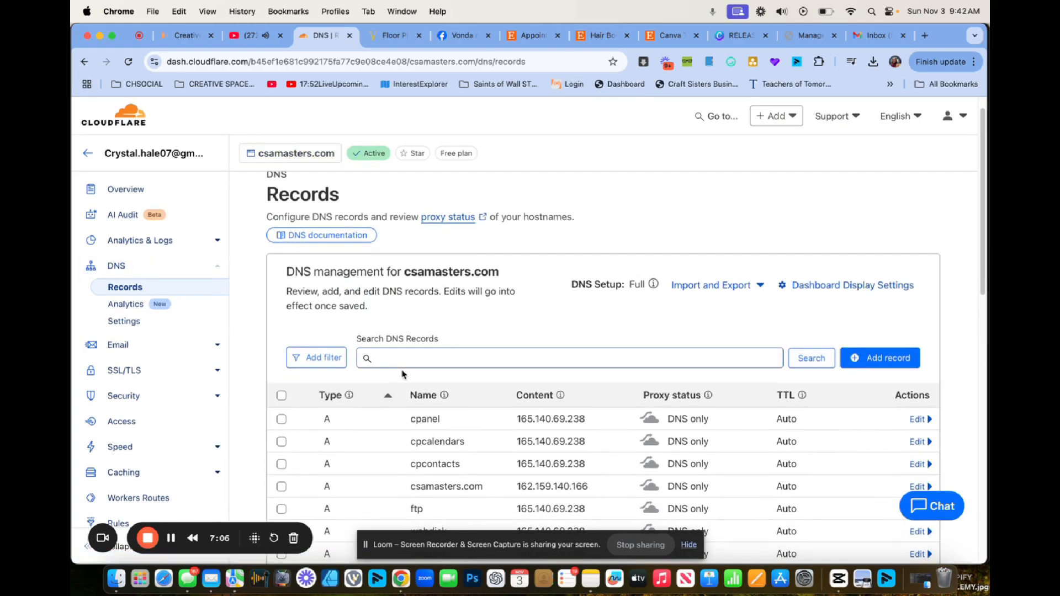
scroll(403, 374, "up", 1)
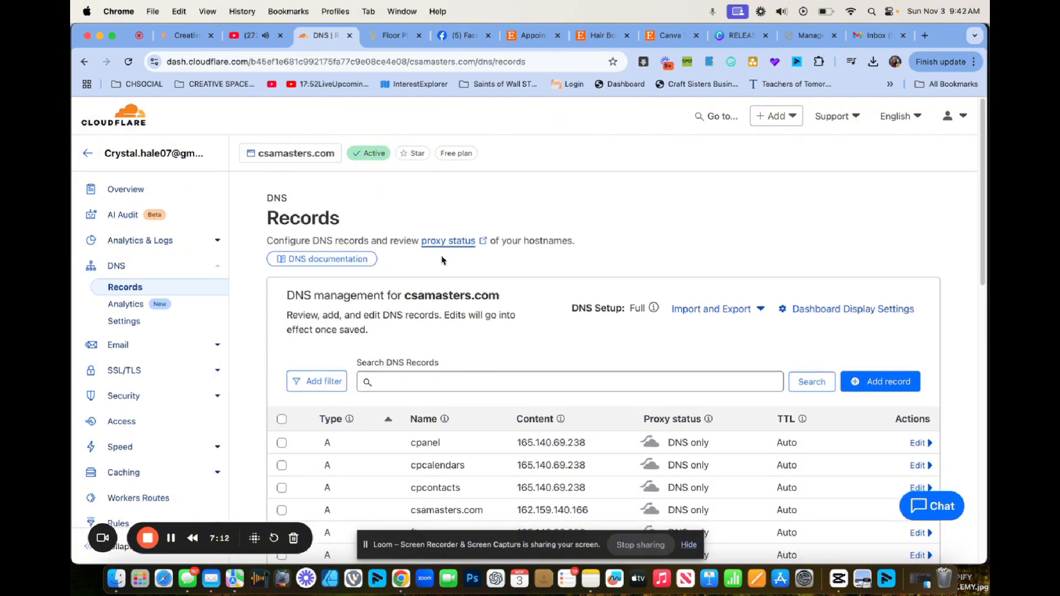
scroll(442, 259, "down", 5)
scroll(442, 259, "down", 3)
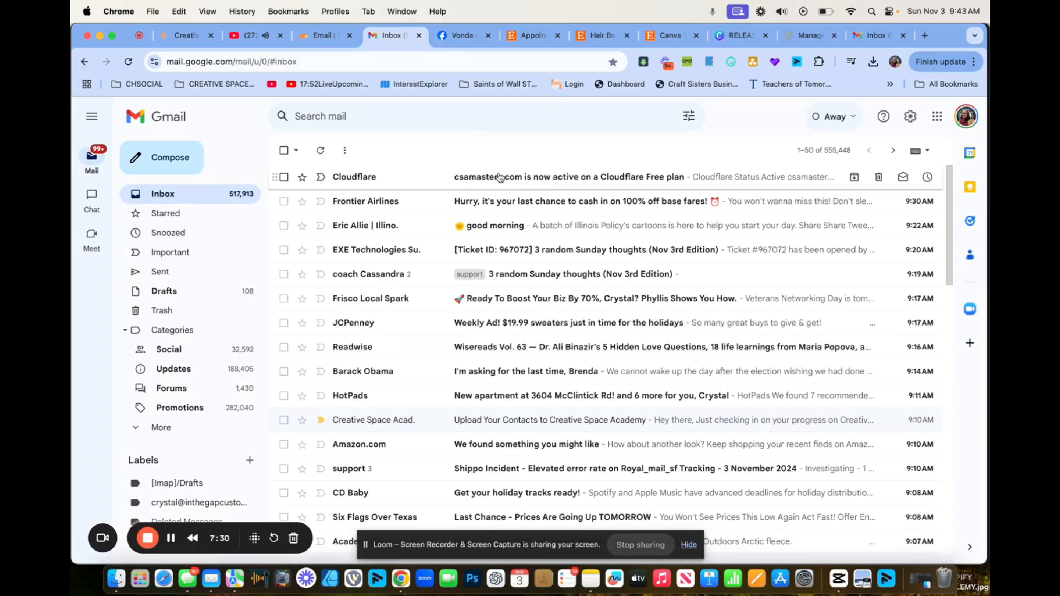
left_click(500, 177)
scroll(527, 331, "down", 4)
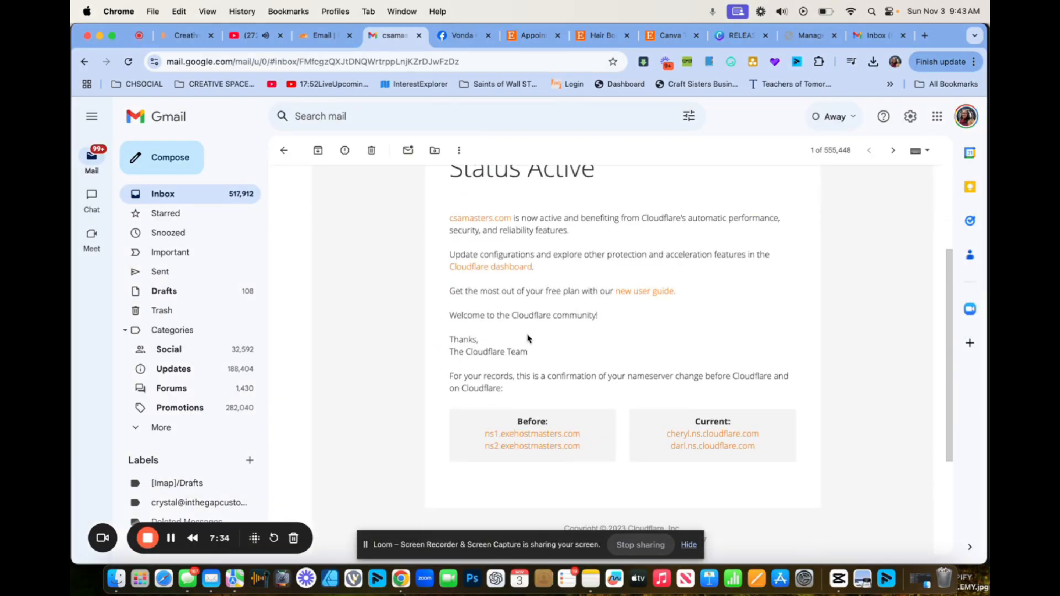
scroll(528, 339, "up", 5)
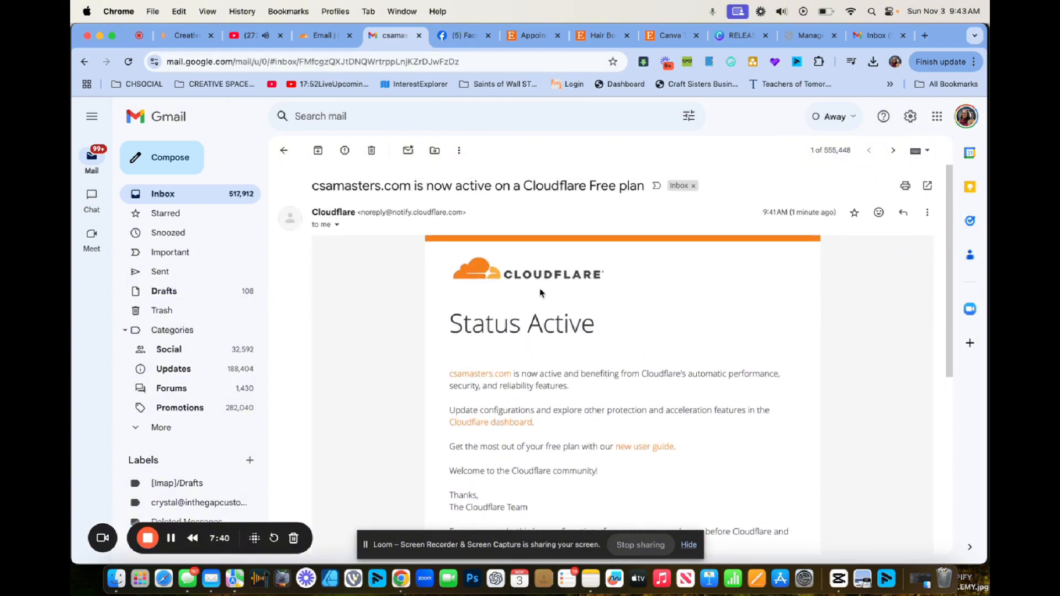
left_click(188, 195)
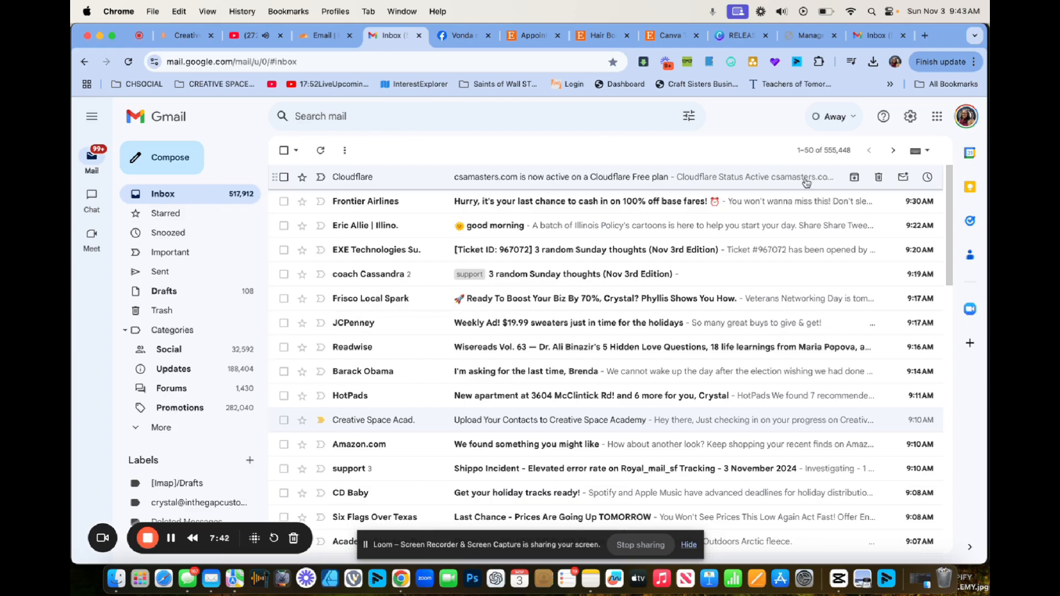
Open Manage your Google Account from the profile avatar menu.
left_click(966, 117)
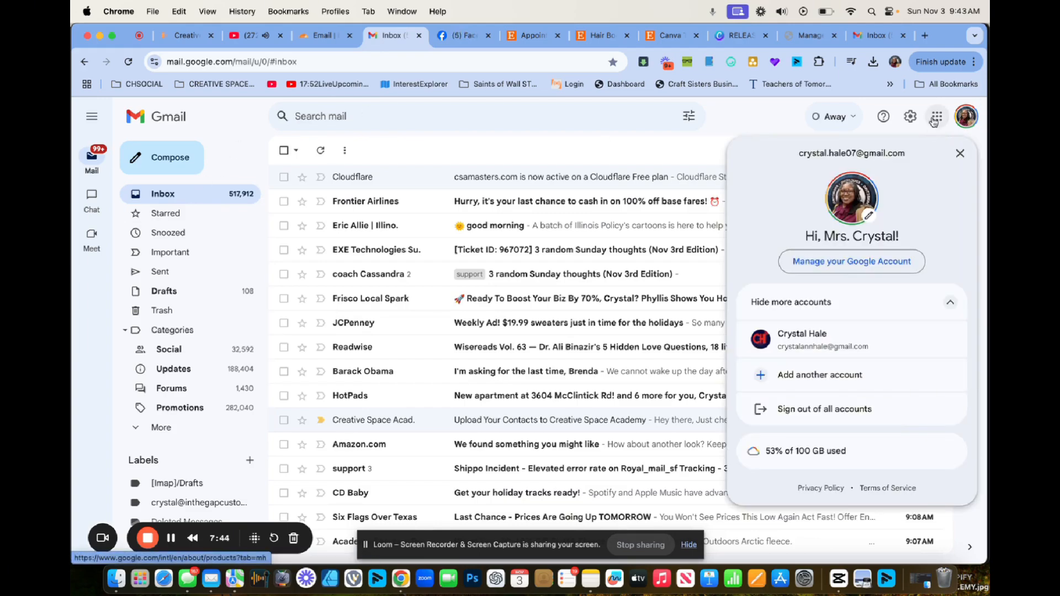
left_click(911, 118)
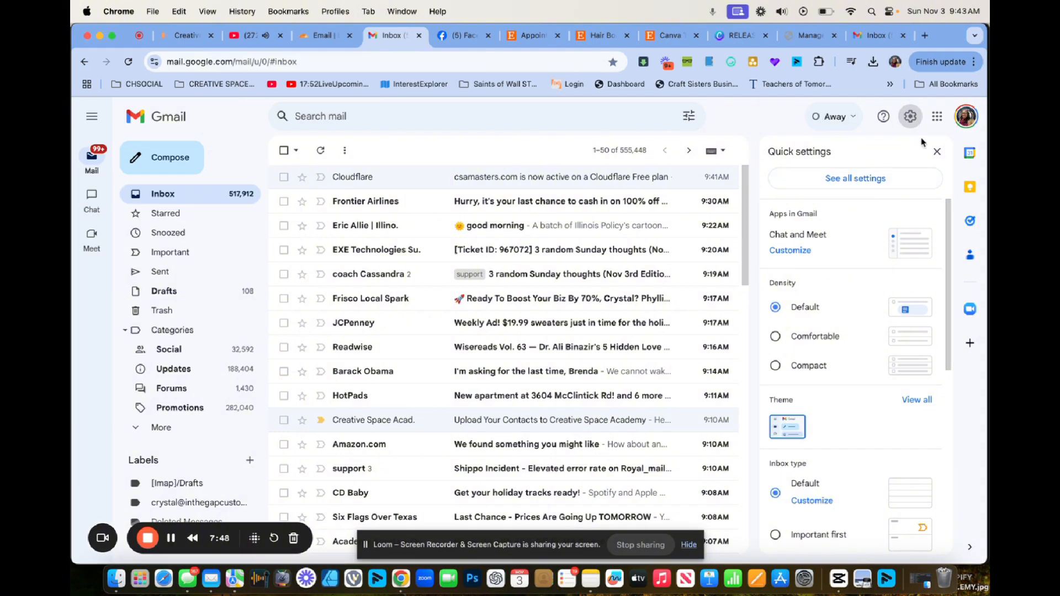
left_click(966, 118)
left_click(843, 257)
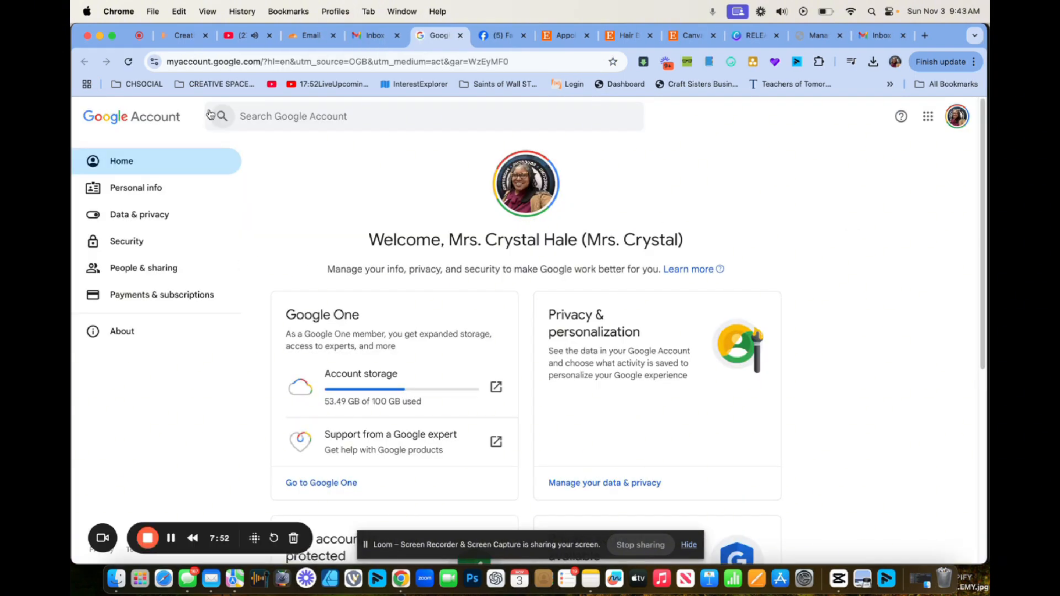
Search 'app', open App passwords, and create an app password named cloudflareemails.
left_click(277, 117)
type("app")
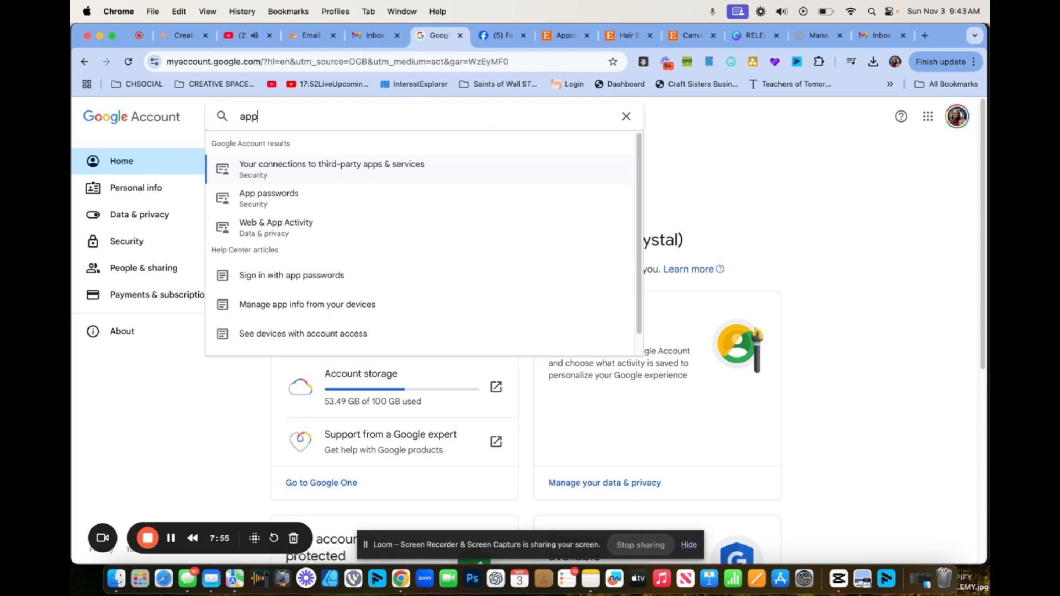
left_click(241, 205)
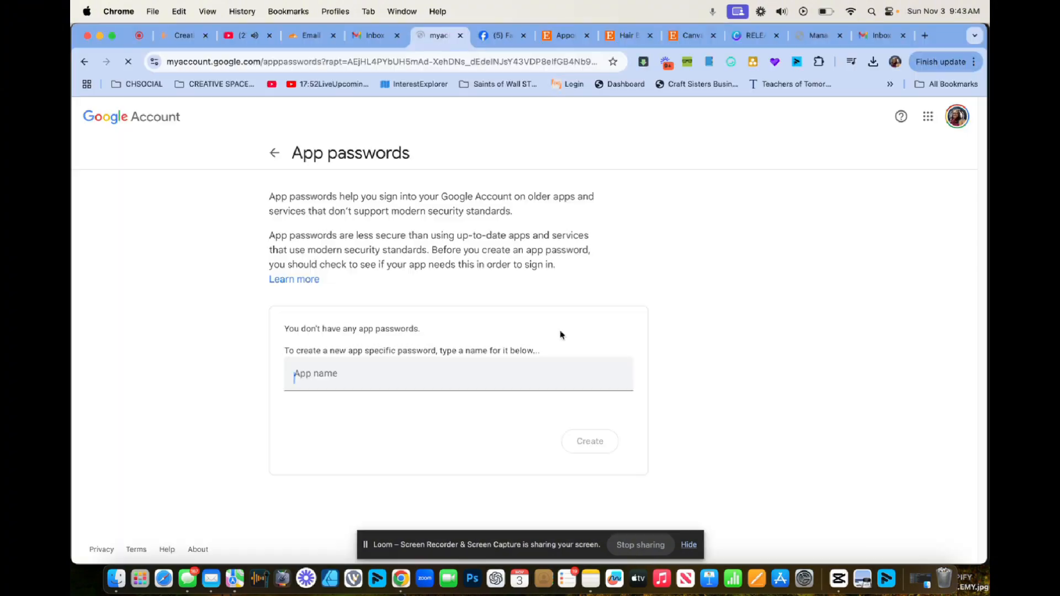
type("cl")
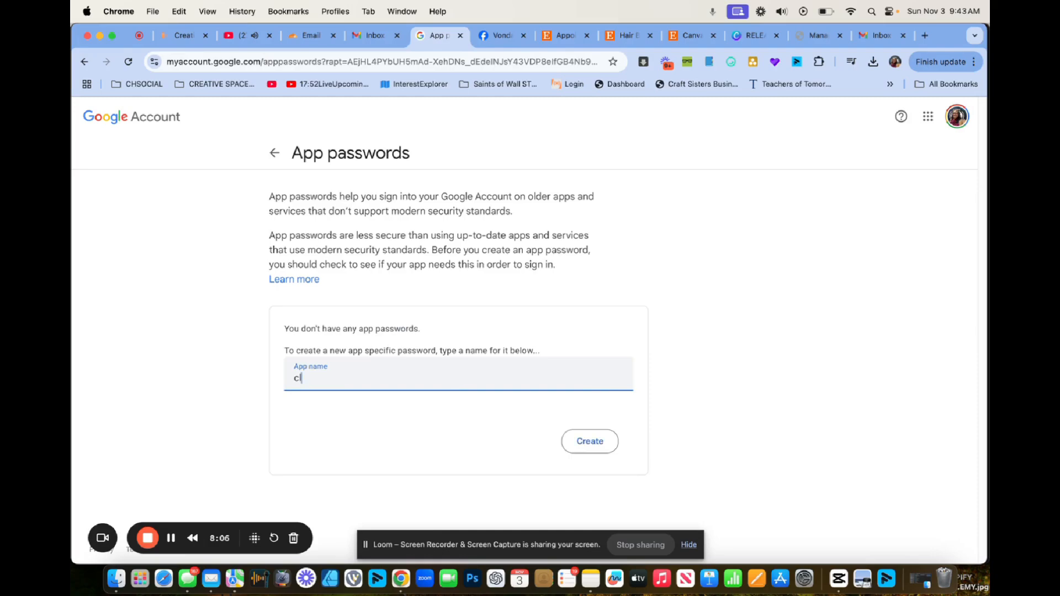
type("oudflareemails")
left_click(584, 438)
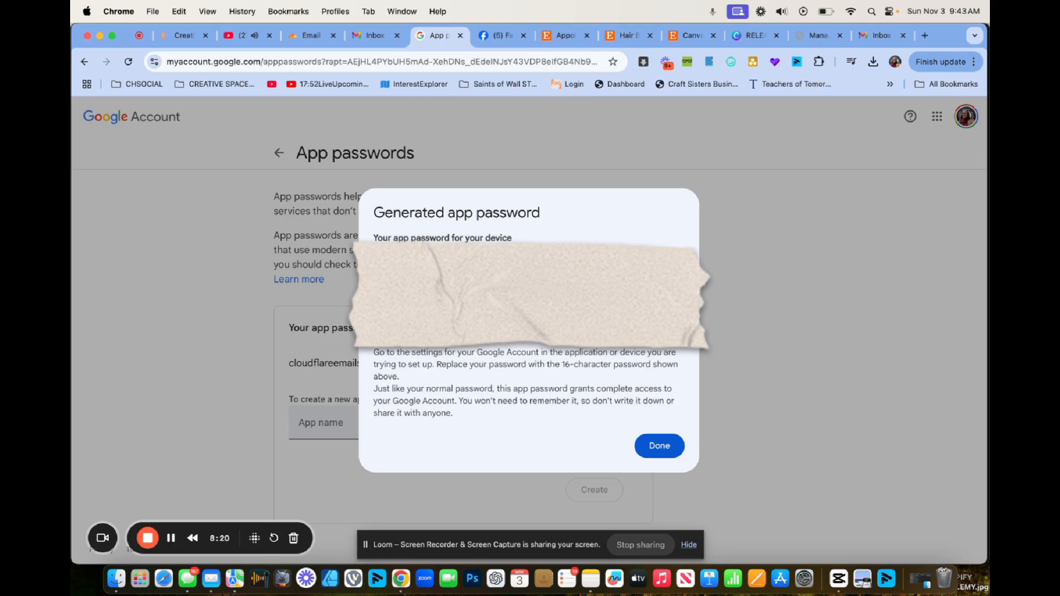
right_click(490, 282)
left_click(509, 311)
Close the app password dialog and start adding another send-as address under Accounts and Import.
left_click(376, 36)
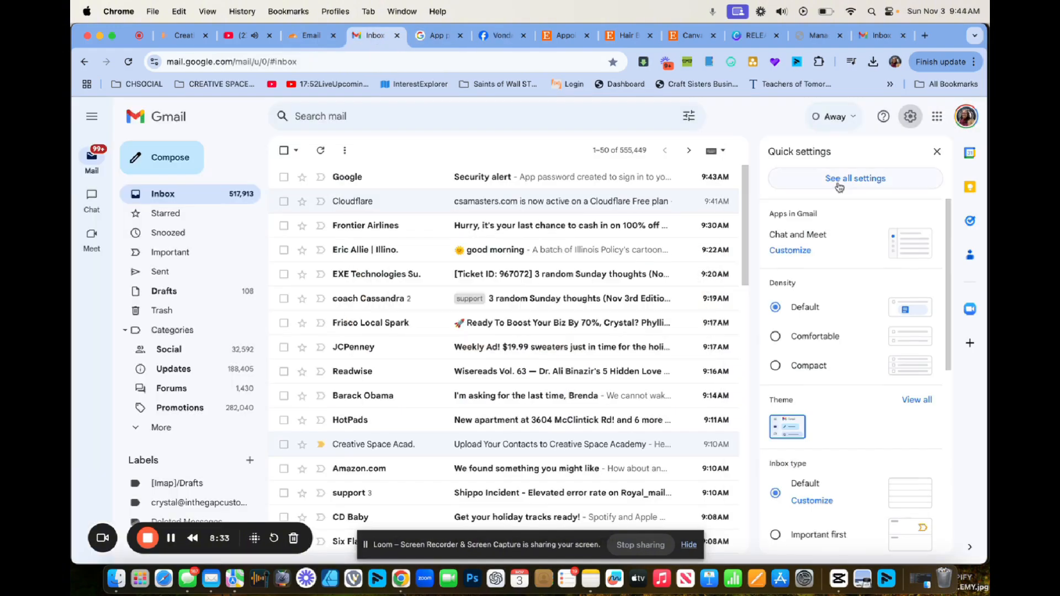
left_click(841, 185)
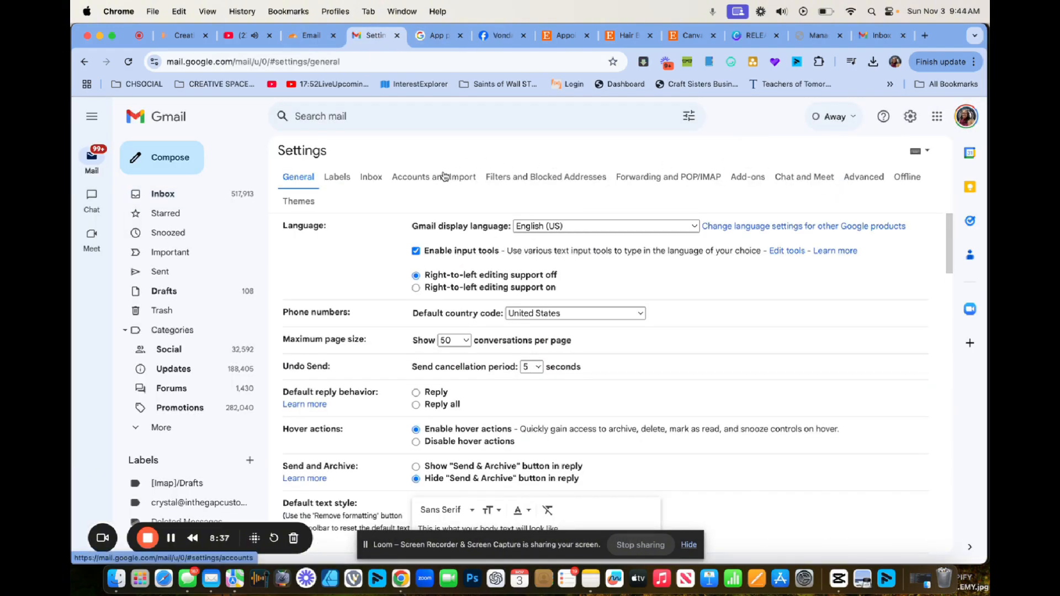
left_click(419, 182)
scroll(447, 367, "down", 3)
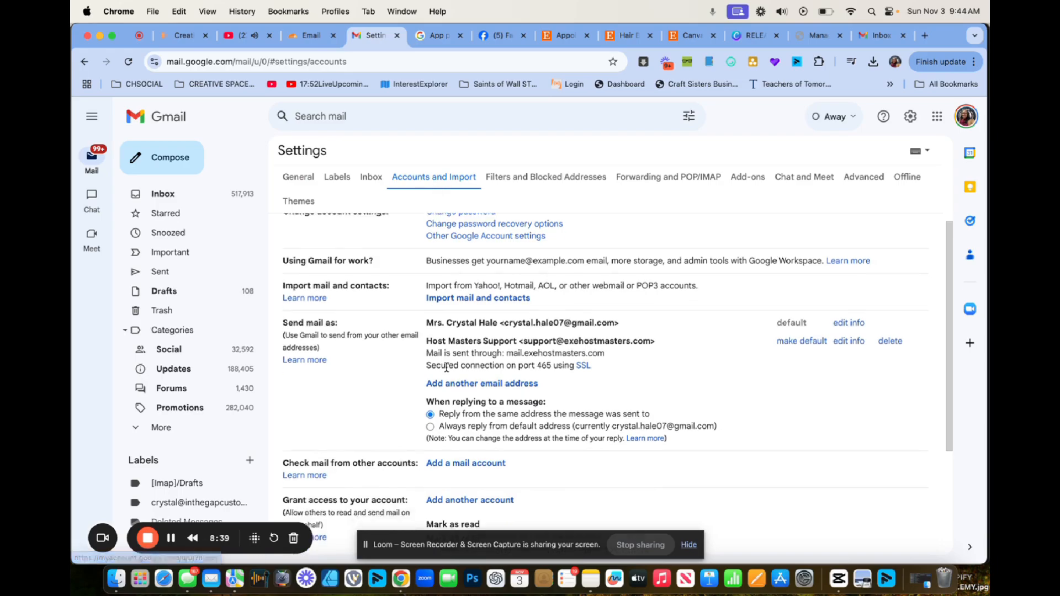
scroll(447, 367, "down", 1)
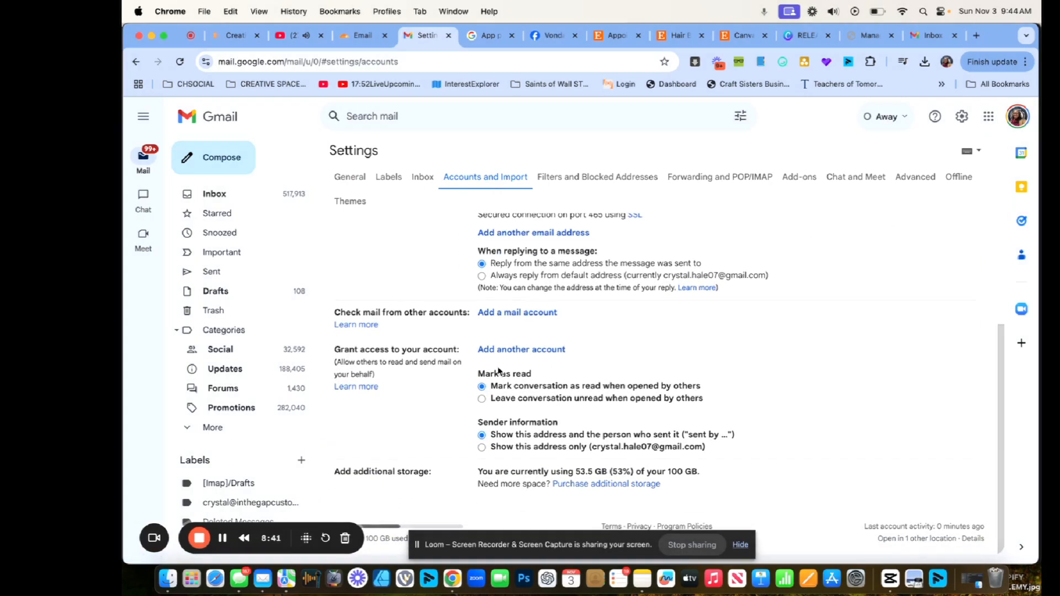
scroll(464, 353, "up", 3)
left_click(489, 337)
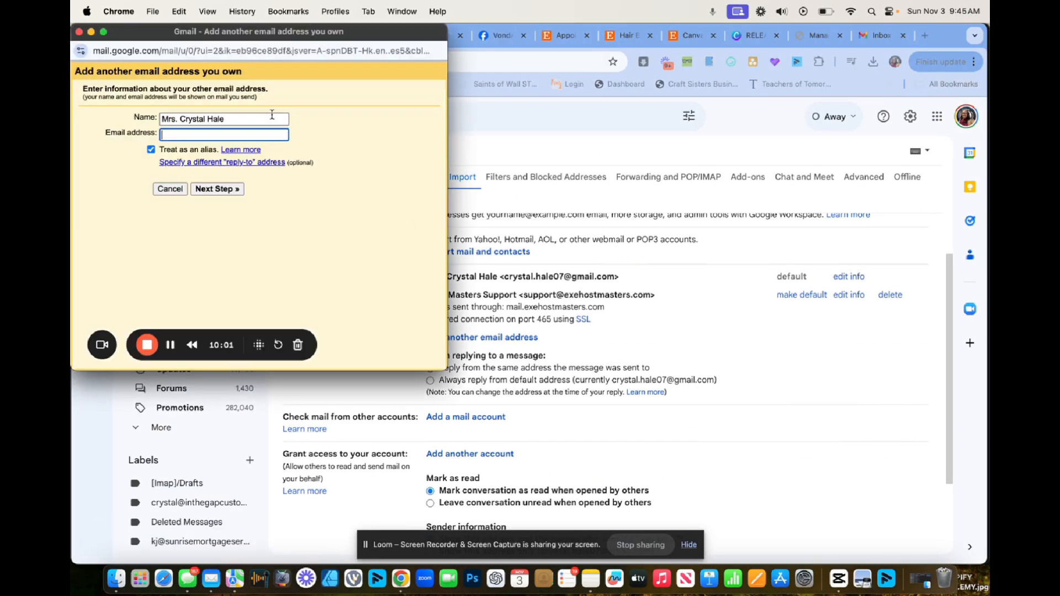
Enter the sender name, csamasters.com address, smtp.gmail.com port 587, SMTP username and app password, then add the account.
left_click_drag(271, 119, 154, 113)
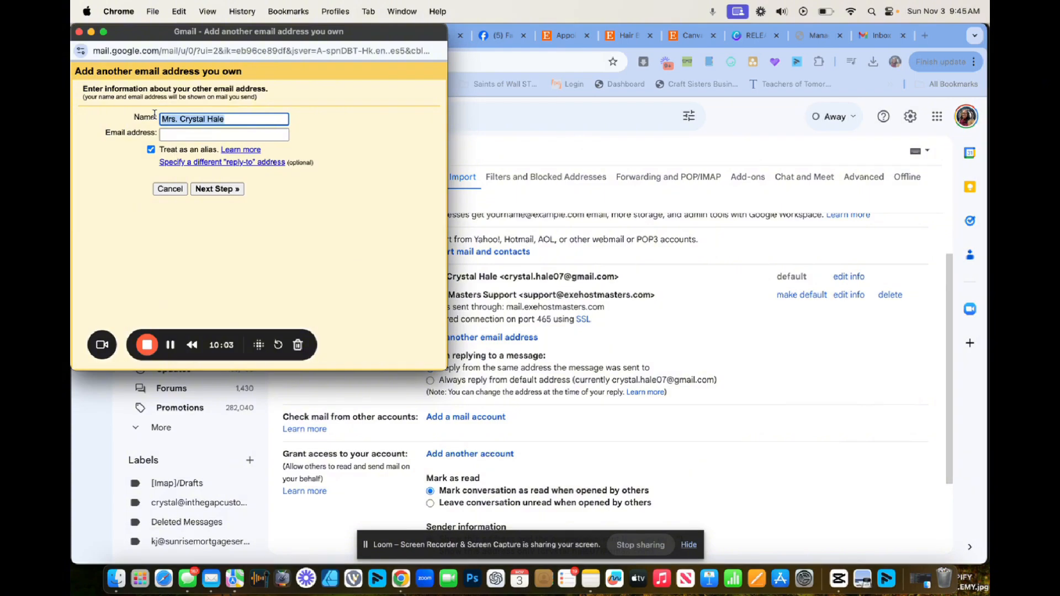
type("Lady Hal")
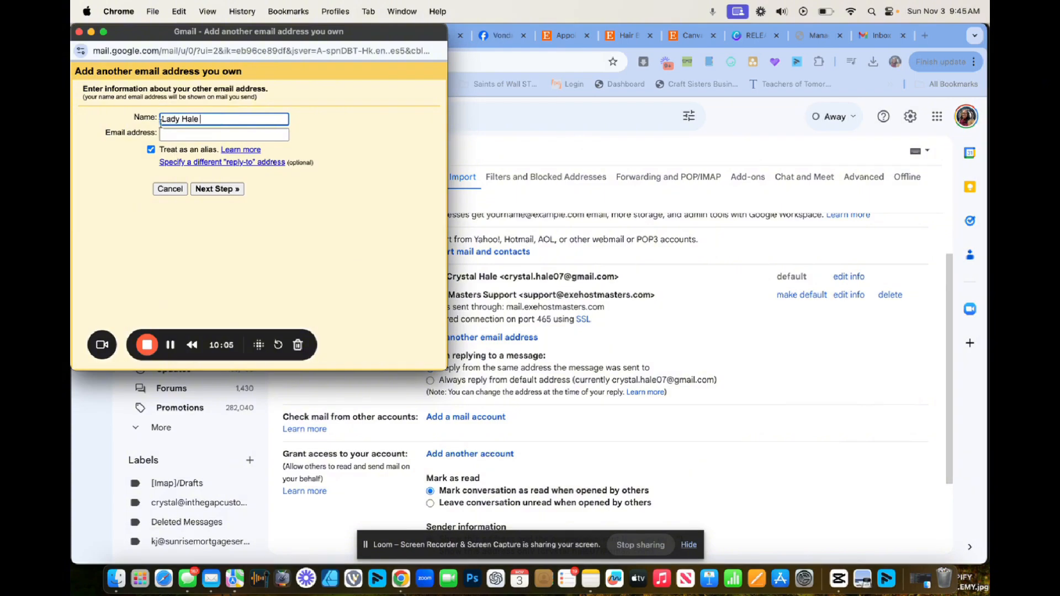
type("e")
left_click(170, 135)
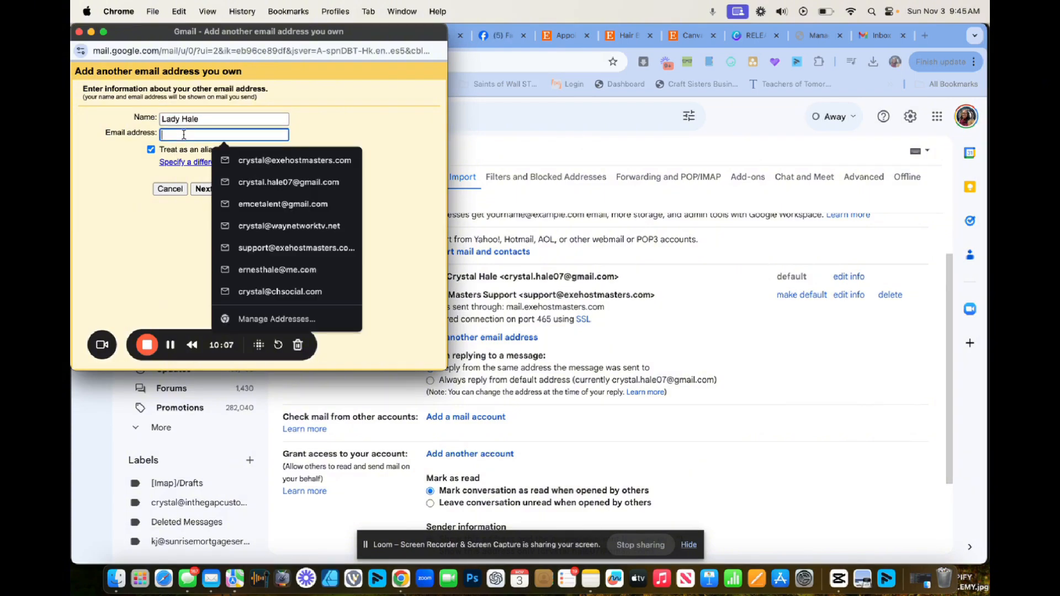
key("super+v")
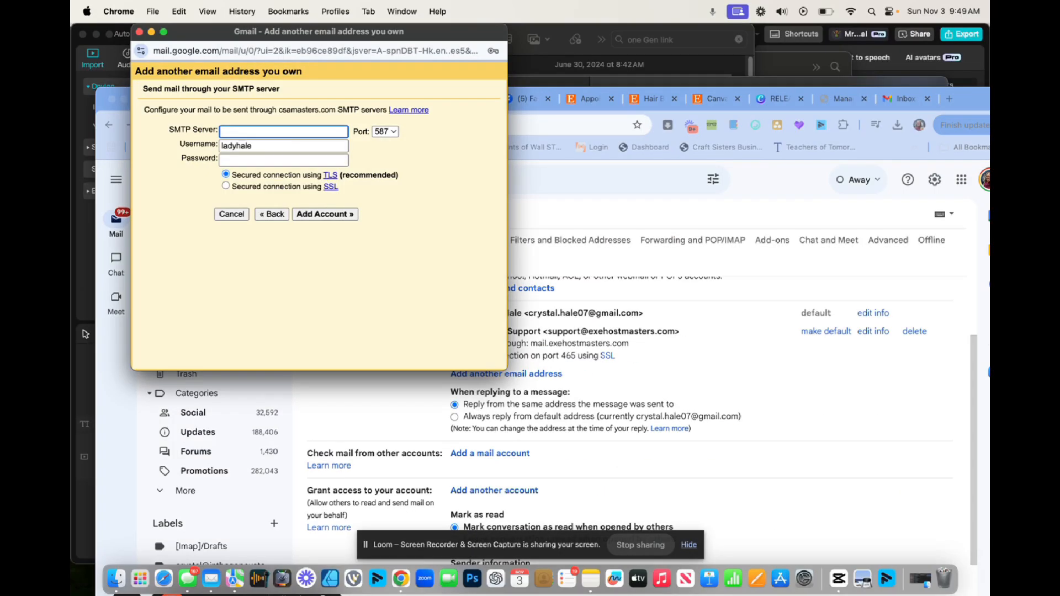
type("smtp.gmail.com")
left_click(280, 146)
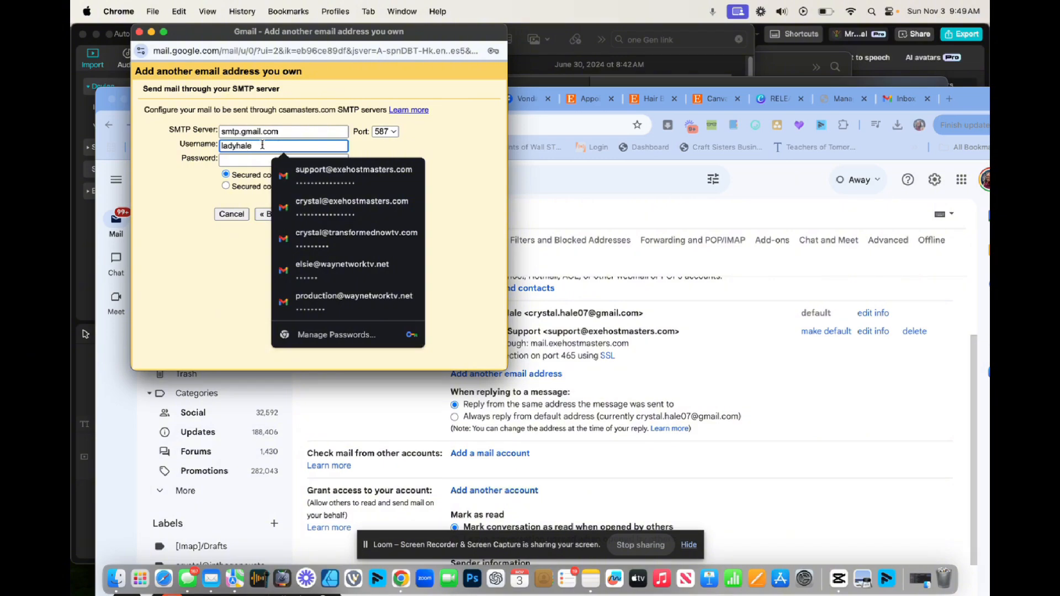
left_click_drag(262, 145, 208, 145)
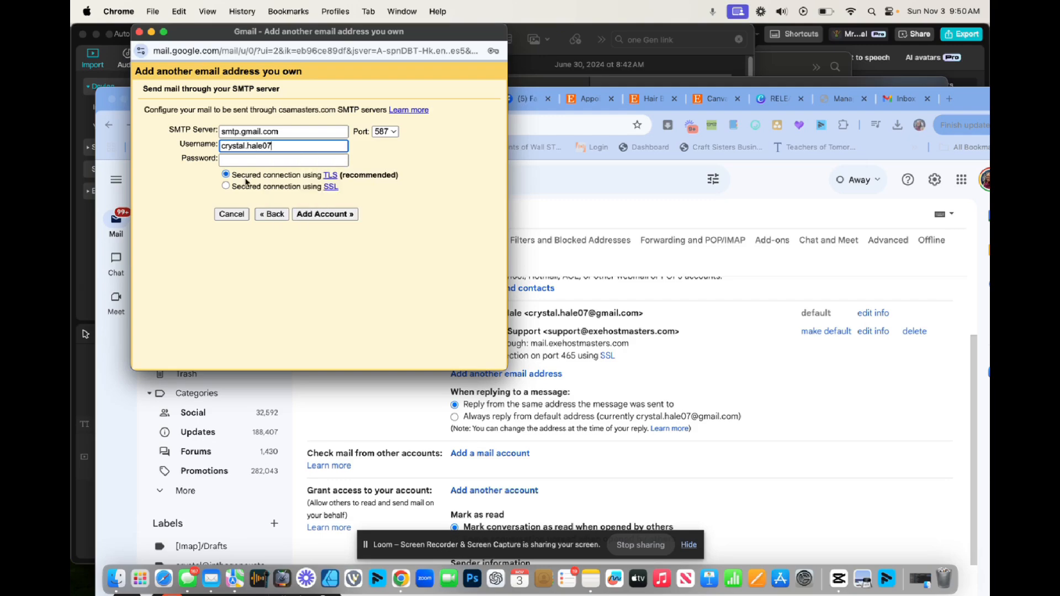
key("cmd+v")
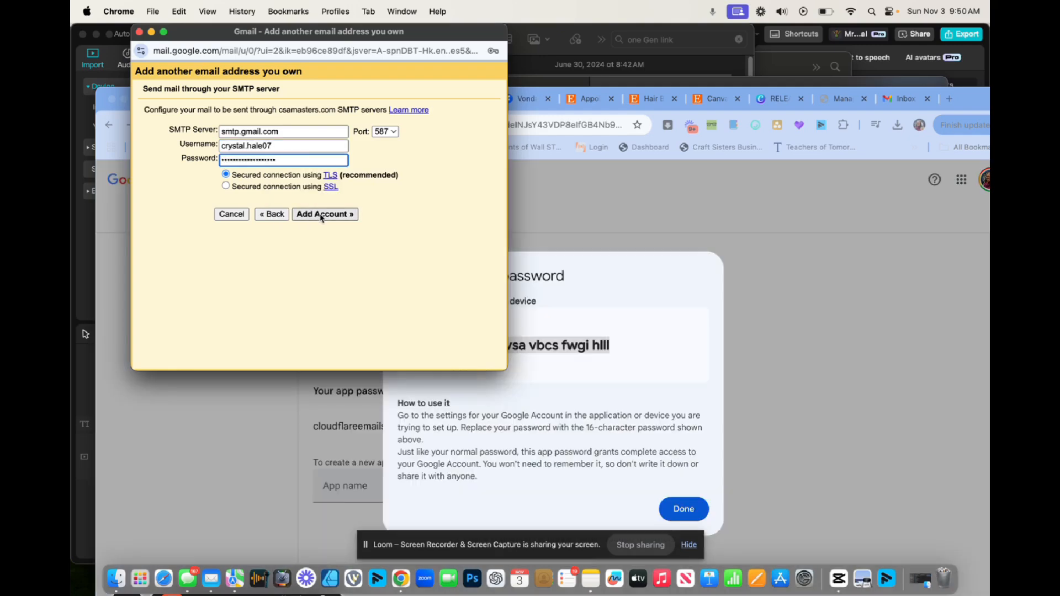
left_click(320, 215)
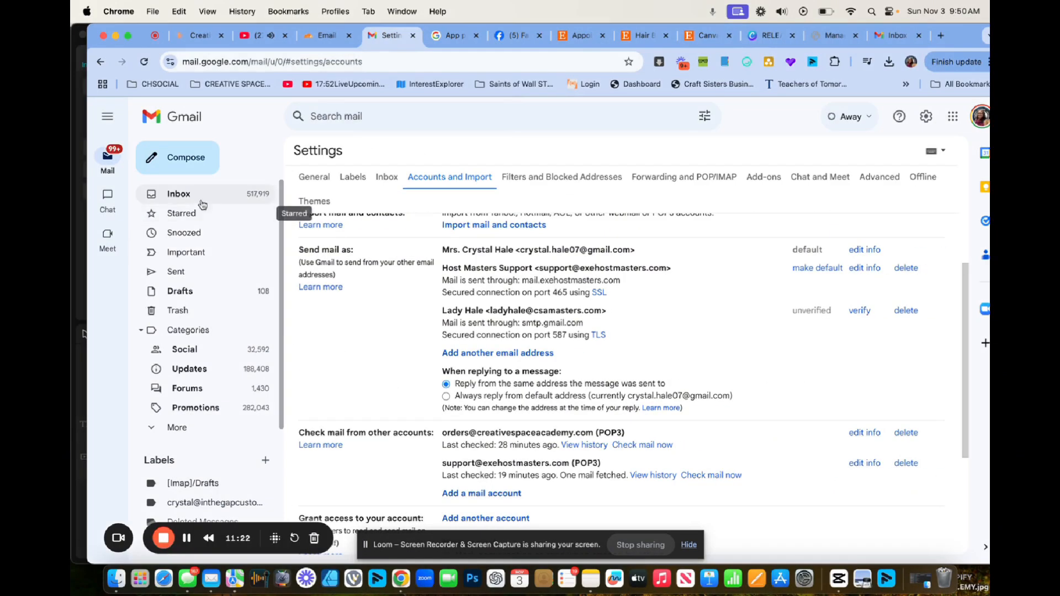
Open the Gmail Confirmation email in the inbox and confirm the csamasters.com send-as address through its link.
left_click(193, 201)
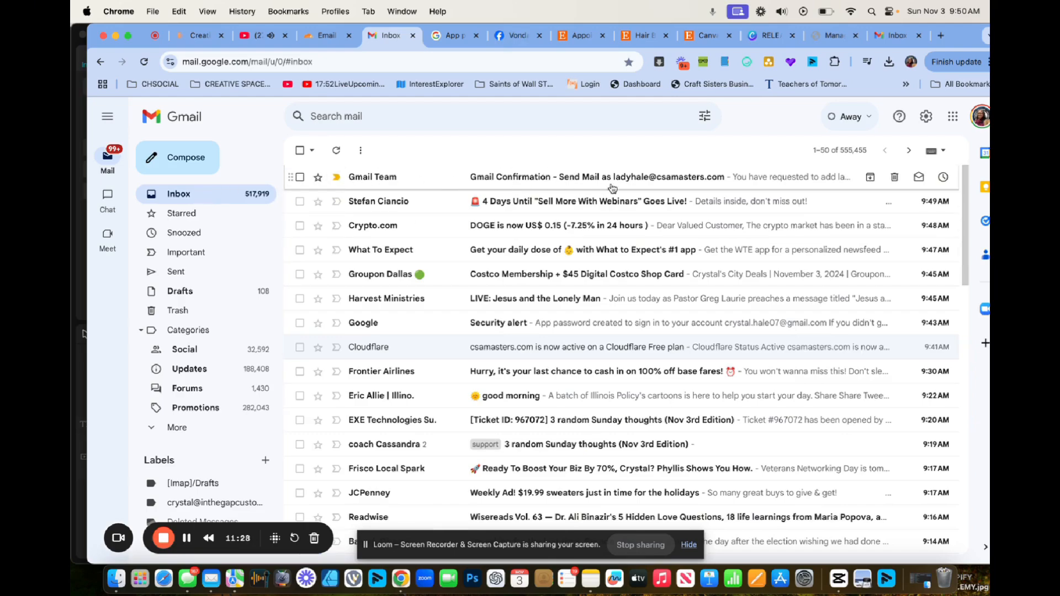
left_click(657, 183)
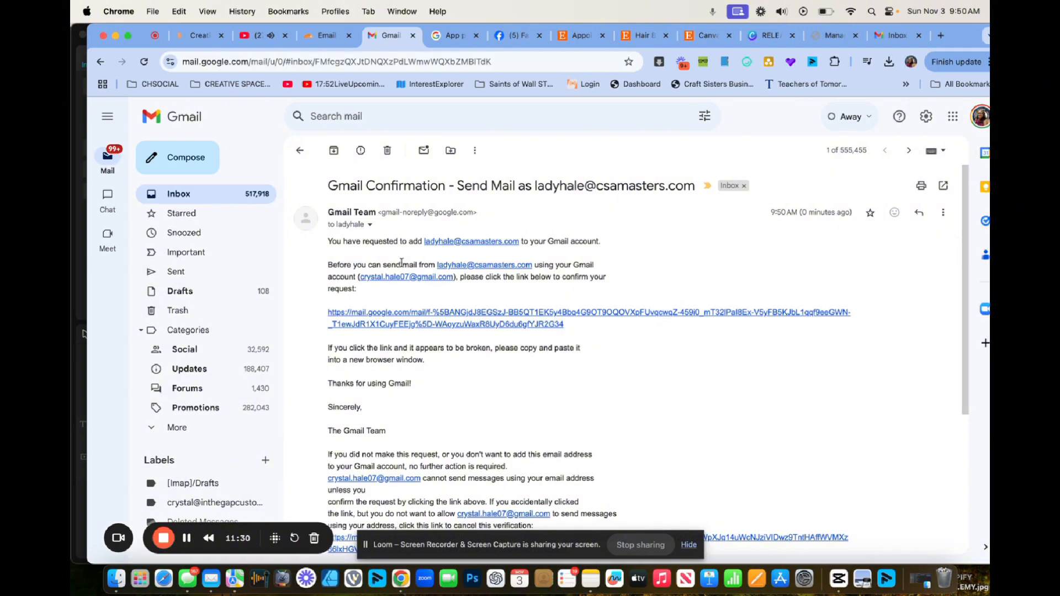
left_click(404, 315)
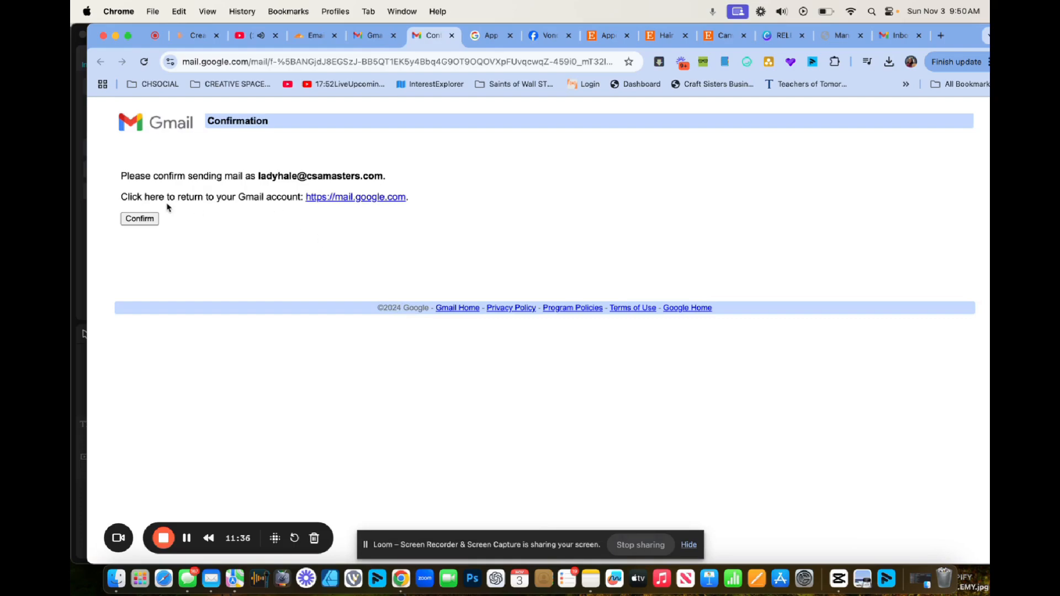
left_click(140, 219)
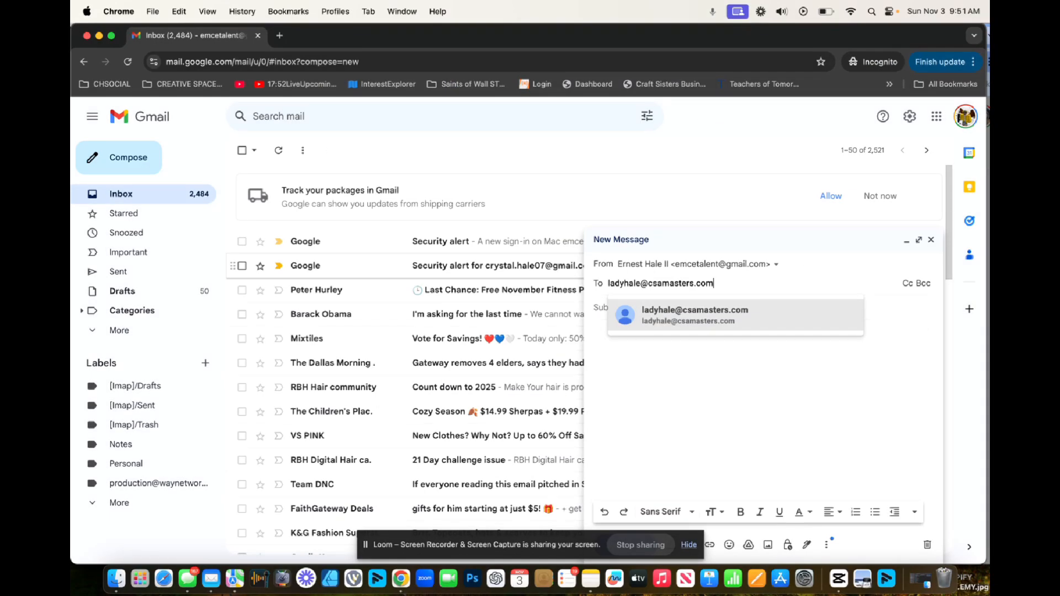
Address the test email to the csamasters.com mailbox with a greeting subject and body 'Hey girl hopeful we did this r'.
left_click(632, 319)
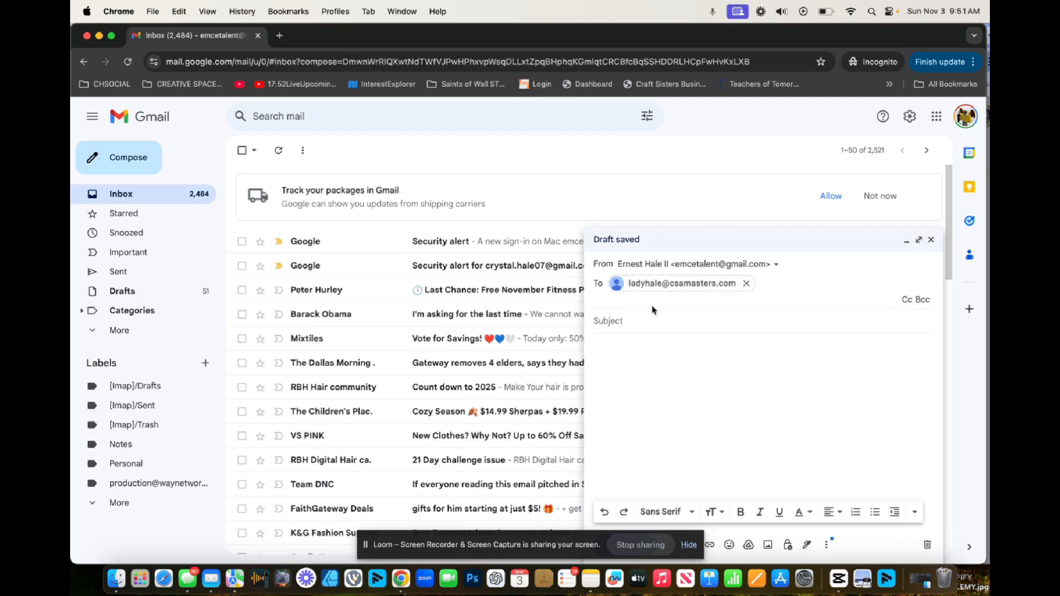
left_click(632, 321)
type("Hey ")
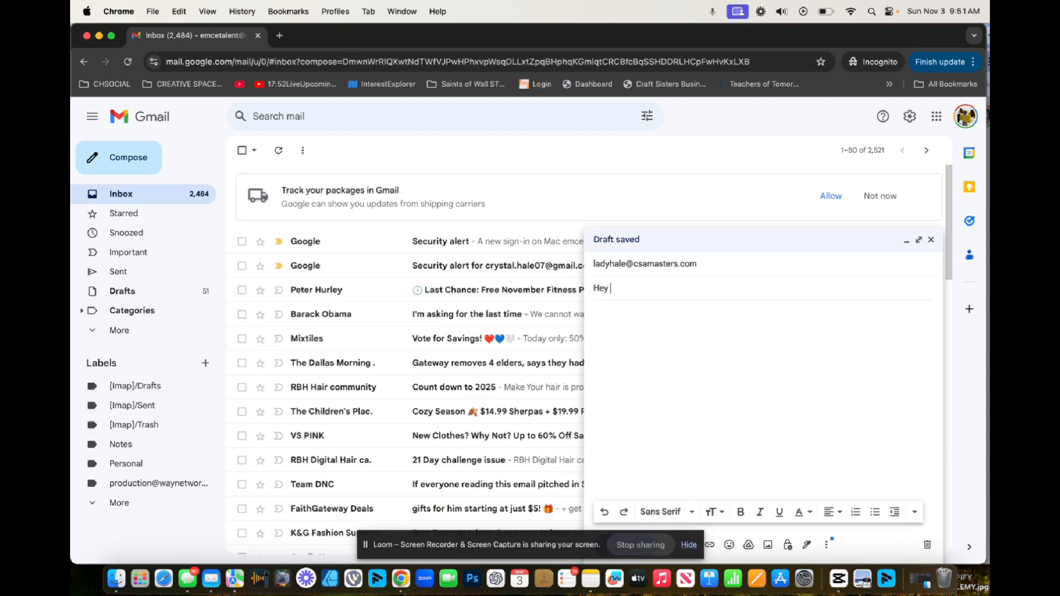
type("Lady Hale Youtube T")
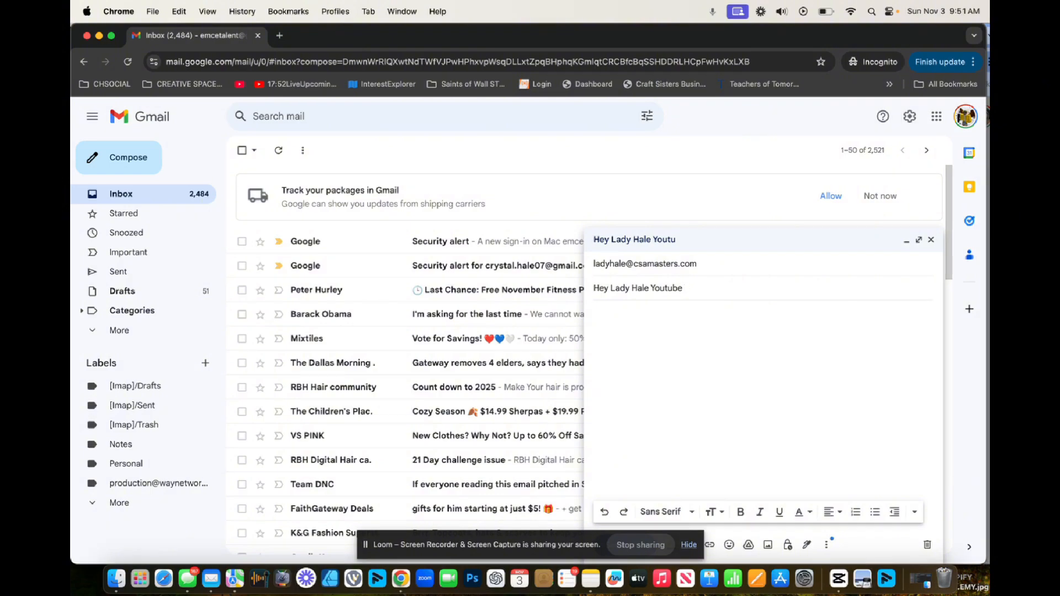
left_click(639, 352)
type("Hey girl hopeful we did this right lets see")
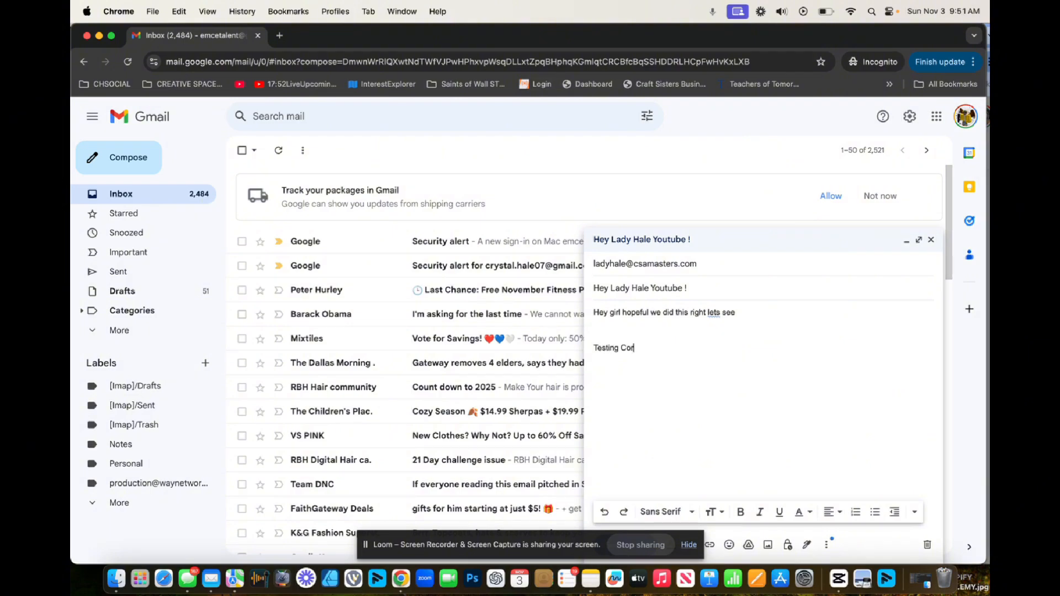
type("r")
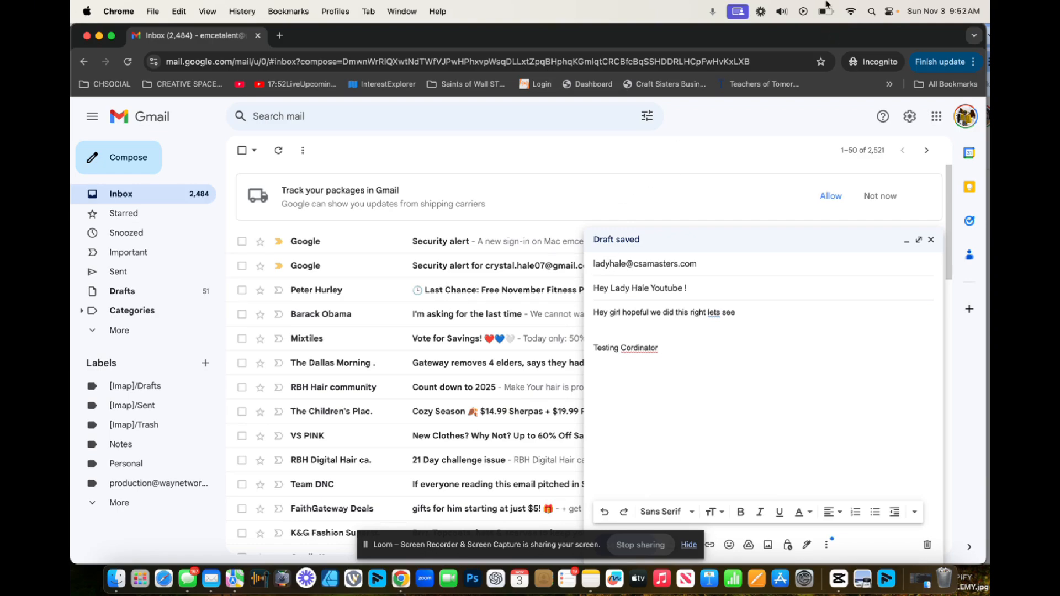
Send the test email and move the incognito window down to reveal the other window.
left_click_drag(492, 541, 350, 541)
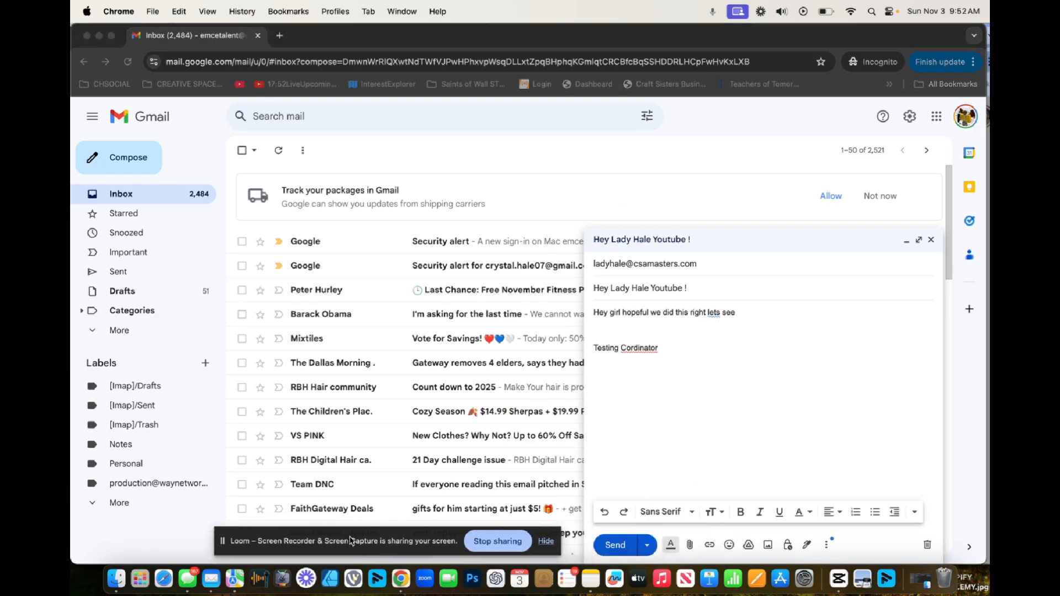
left_click(604, 547)
left_click(604, 546)
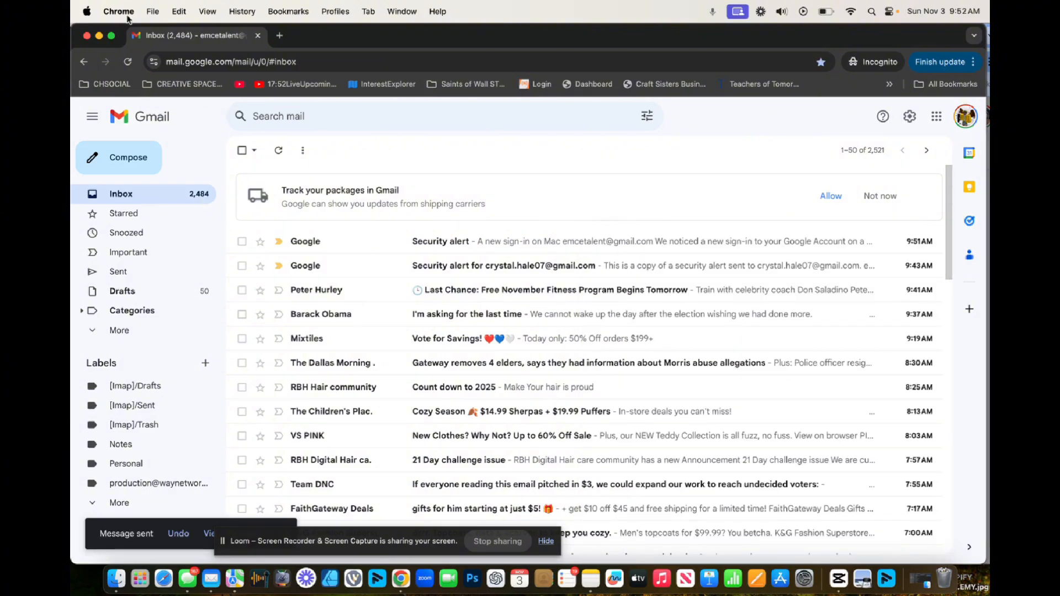
left_click_drag(328, 36, 335, 111)
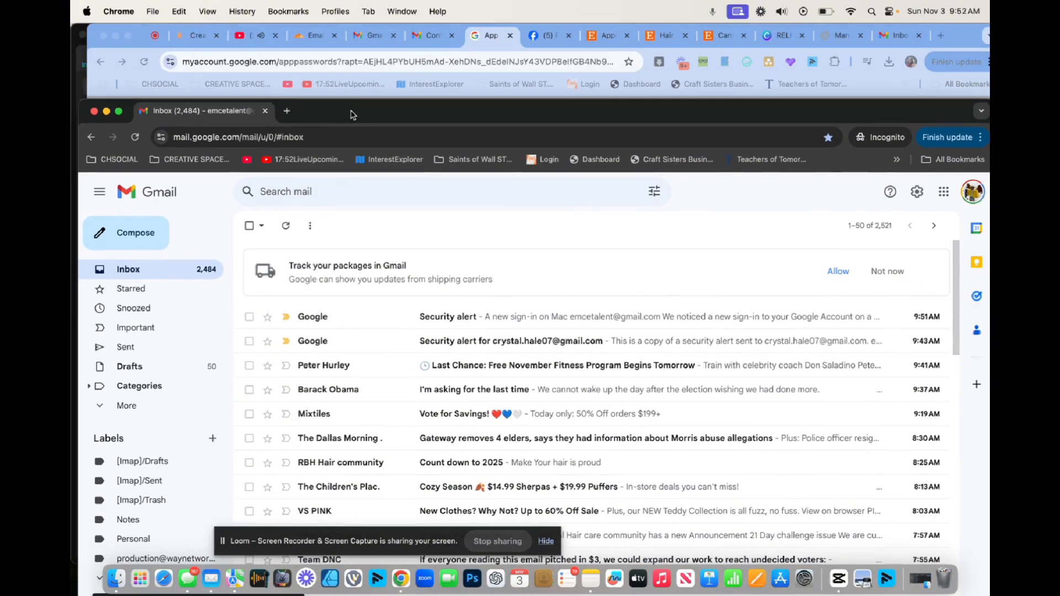
Reload the other account's inbox and open the newly received test email.
left_click(386, 37)
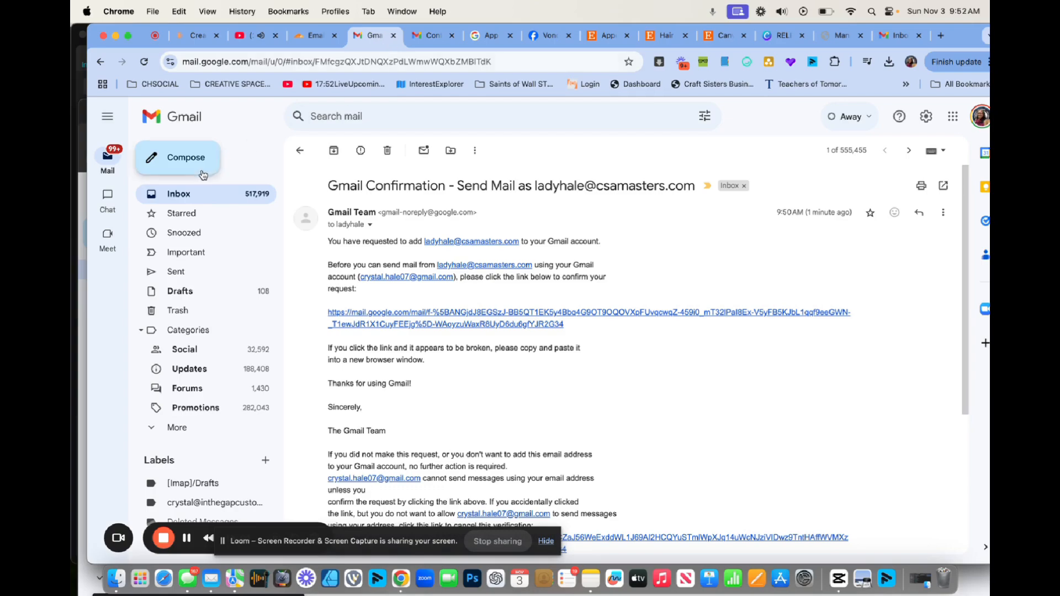
left_click(190, 196)
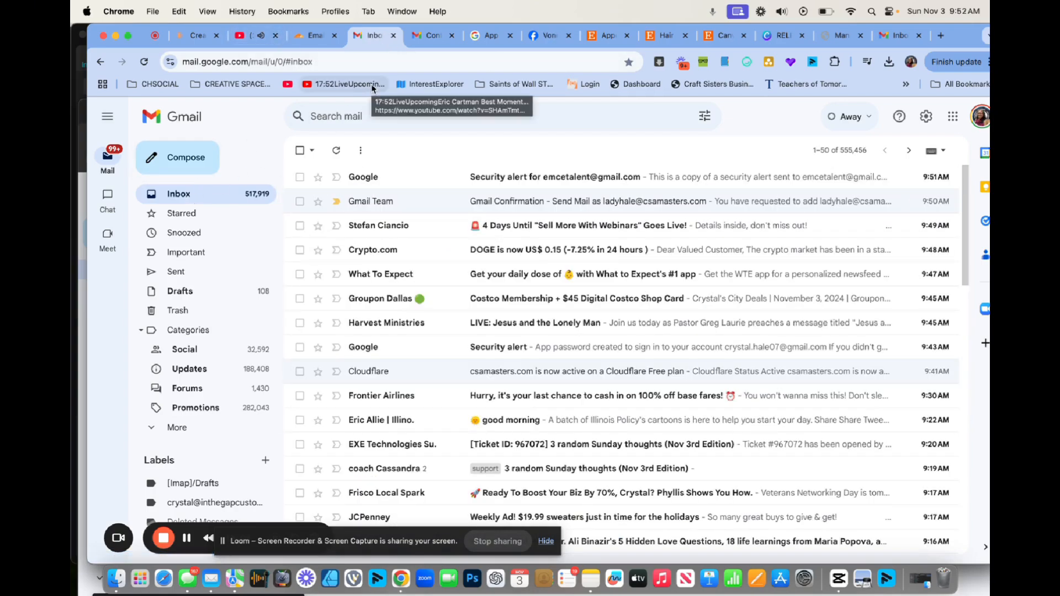
left_click(145, 61)
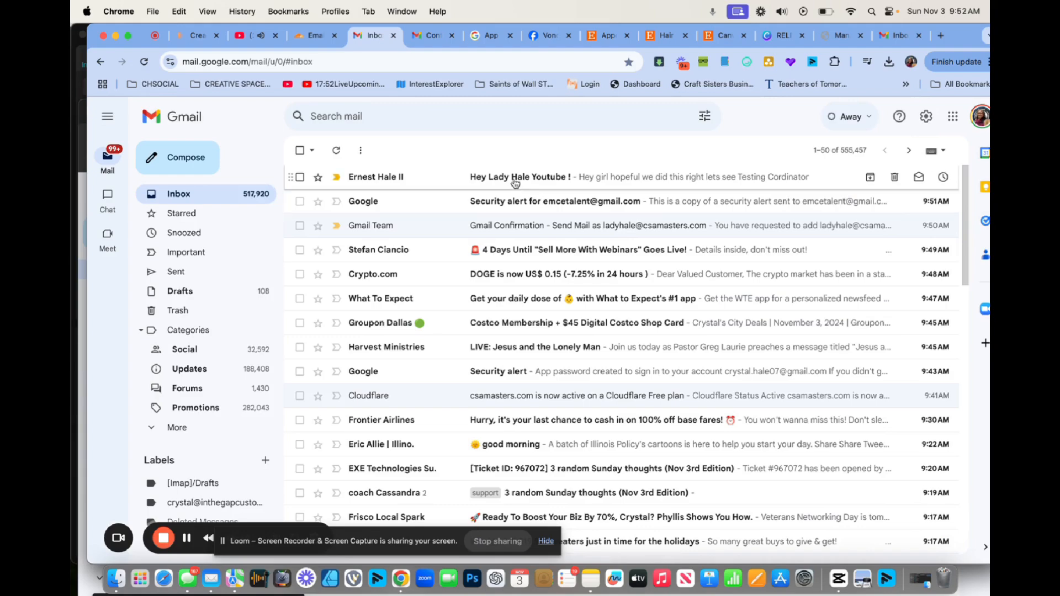
left_click(514, 181)
Inspect the message's delivery details for the csamasters.com address, then begin a reply.
left_click(369, 226)
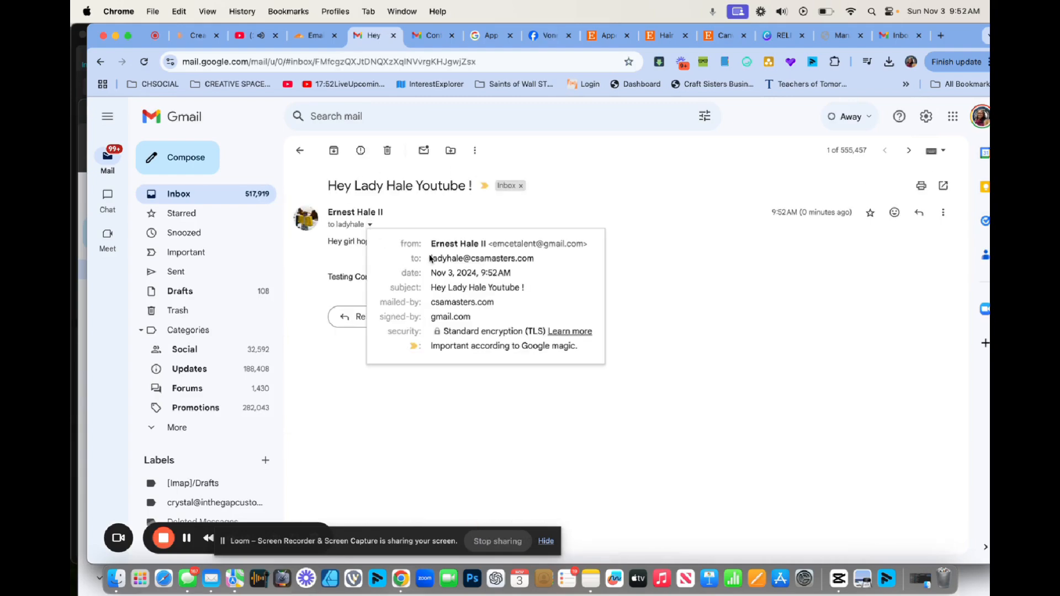
left_click_drag(429, 258, 539, 268)
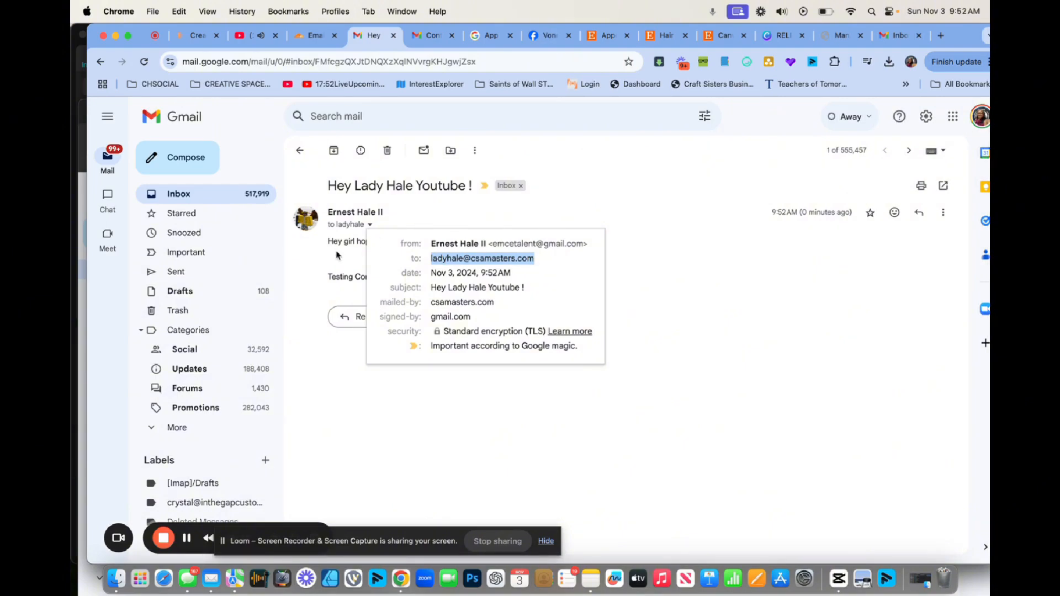
mouse_move(506, 258)
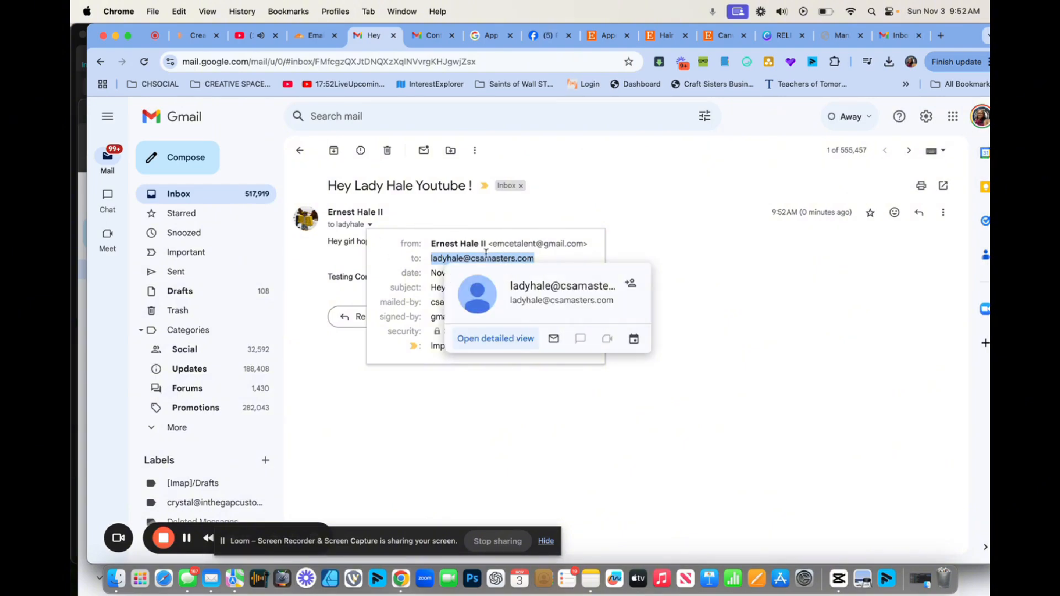
left_click(655, 211)
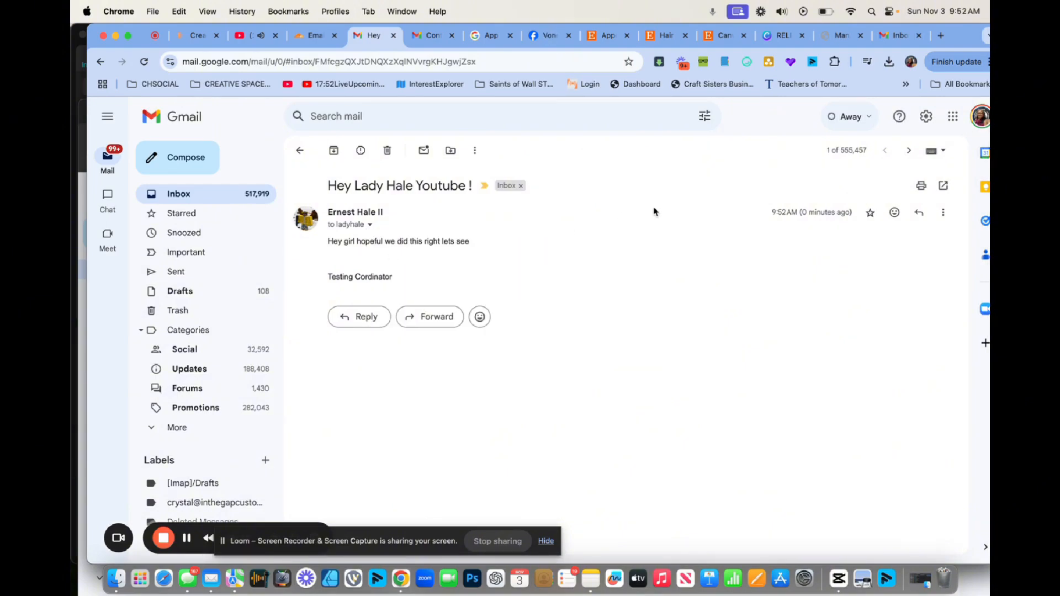
left_click(361, 320)
Reply from the csamasters.com address with 'Hey there Yes indeed we working !!!! WHOA!!!!! ove it' and send it.
left_click(466, 327)
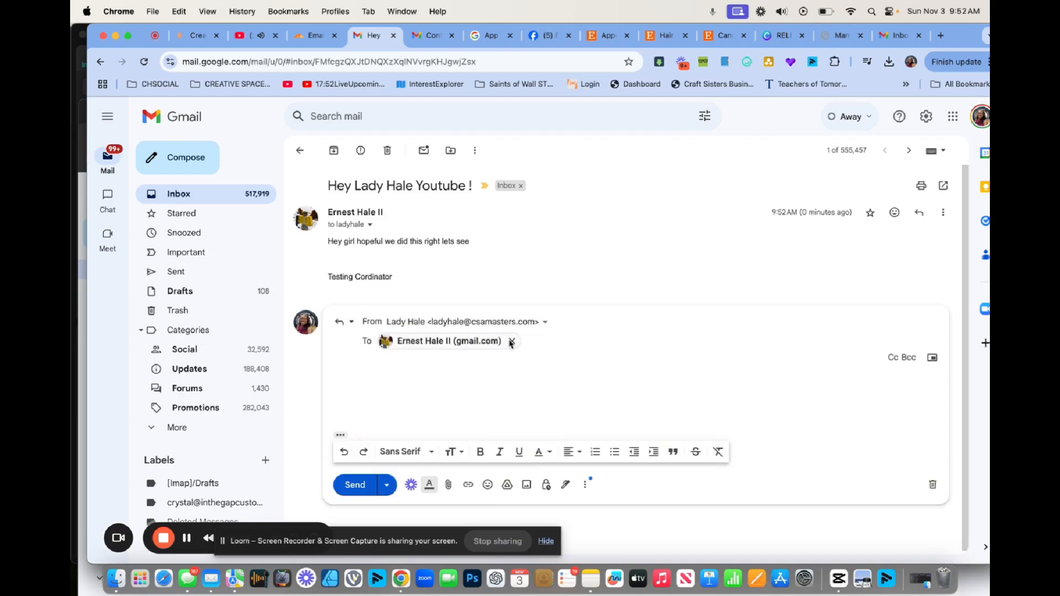
left_click(545, 324)
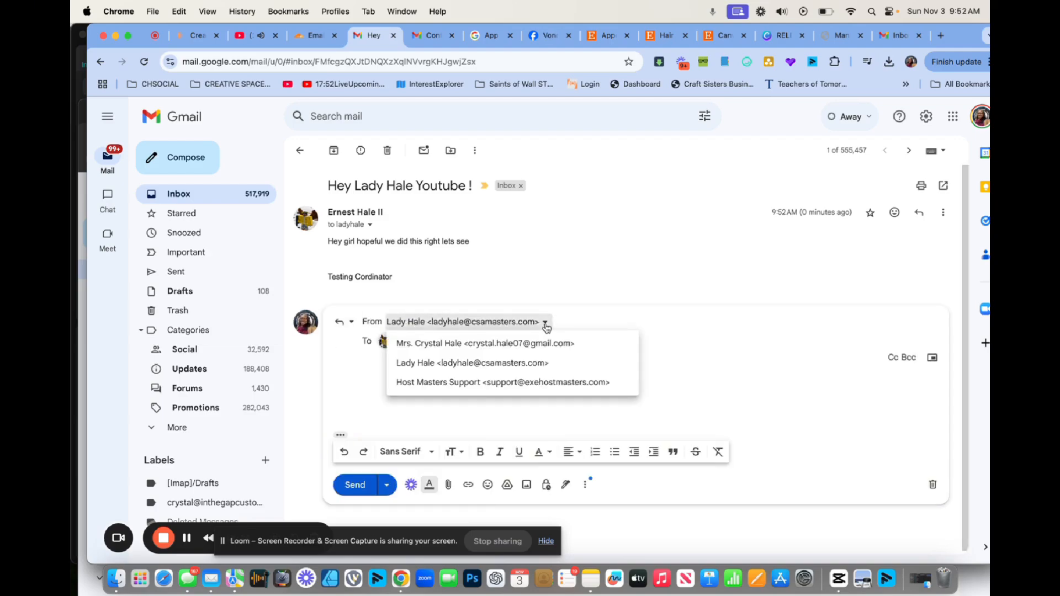
left_click(497, 365)
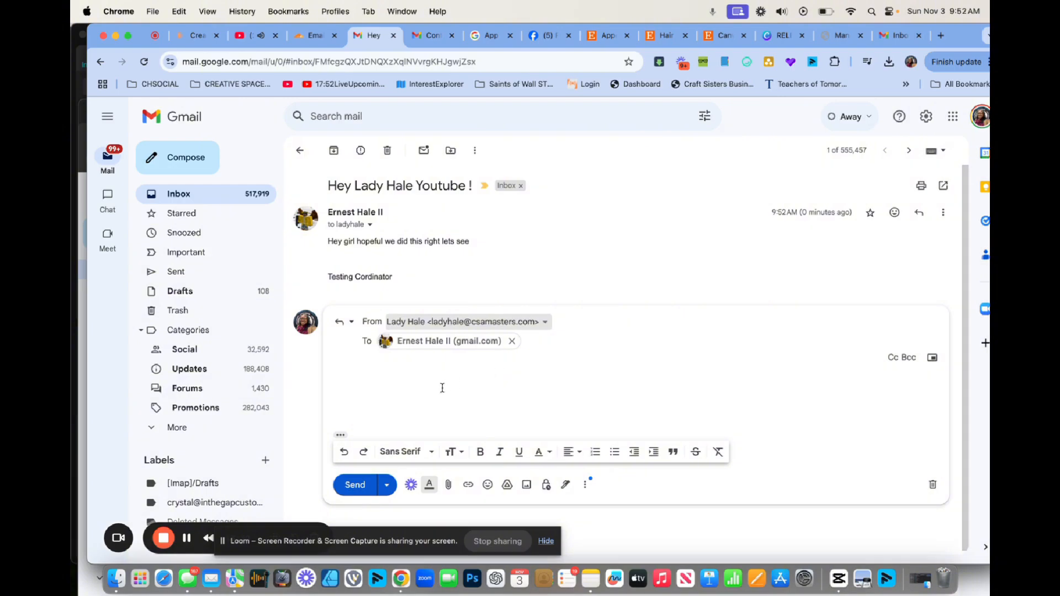
left_click(442, 388)
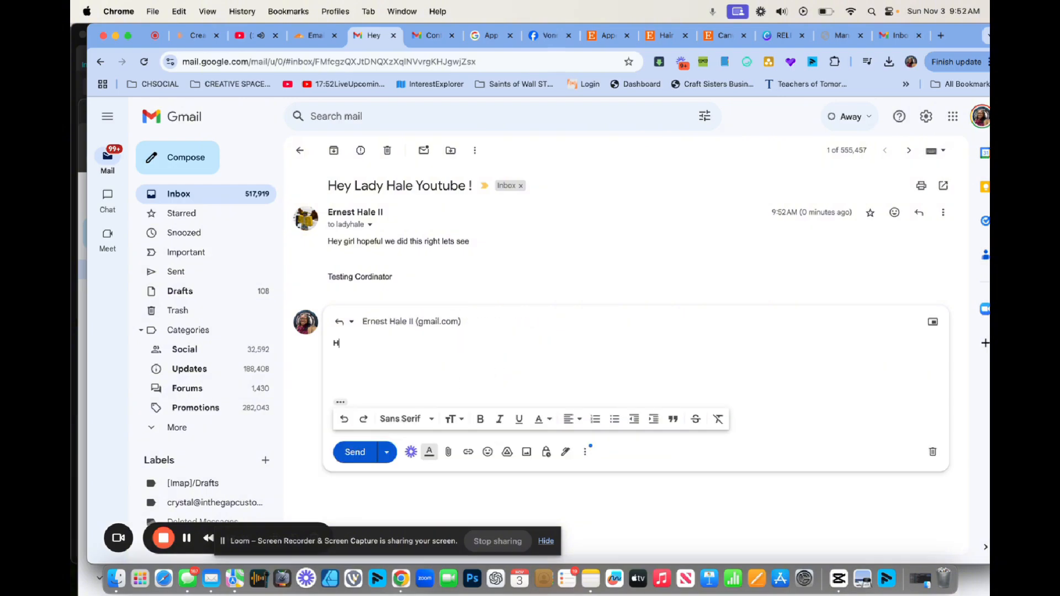
type("Hey there Yes indeed we working !")
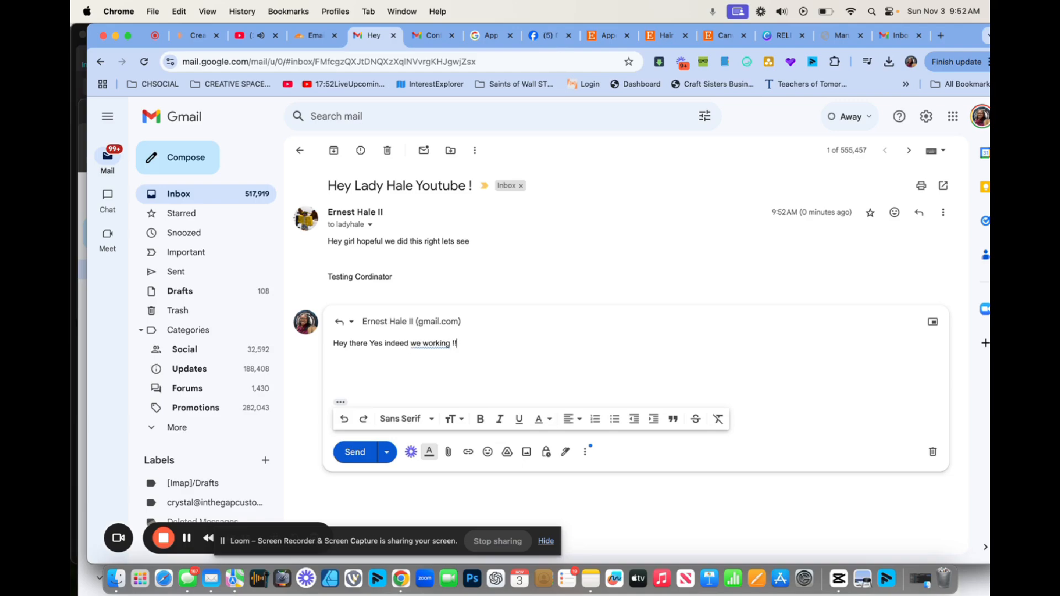
type("!!! ")
type("WHOA!!!!! ove it")
left_click(339, 454)
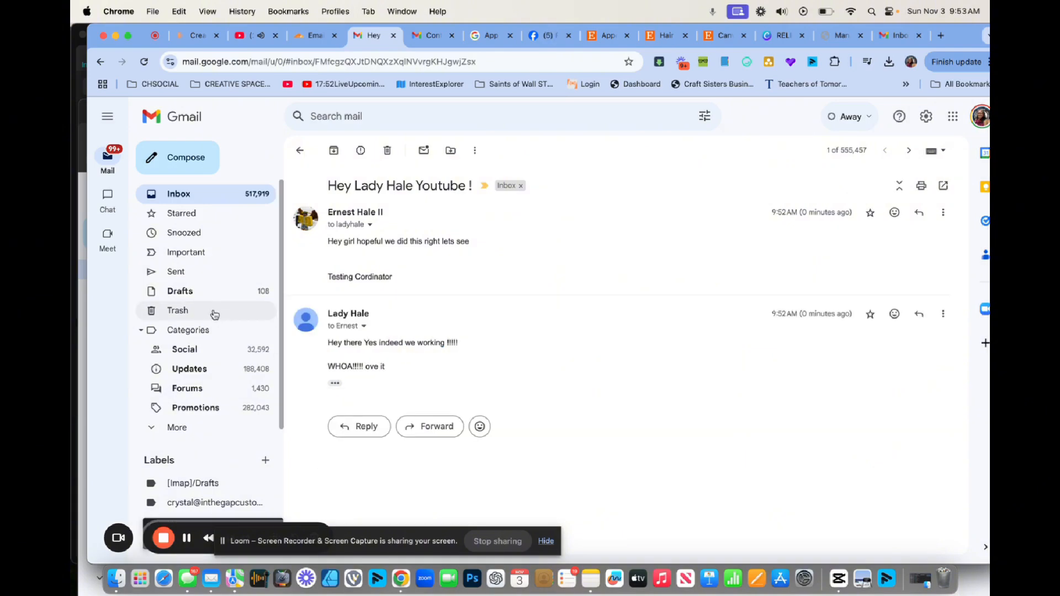
left_click(362, 327)
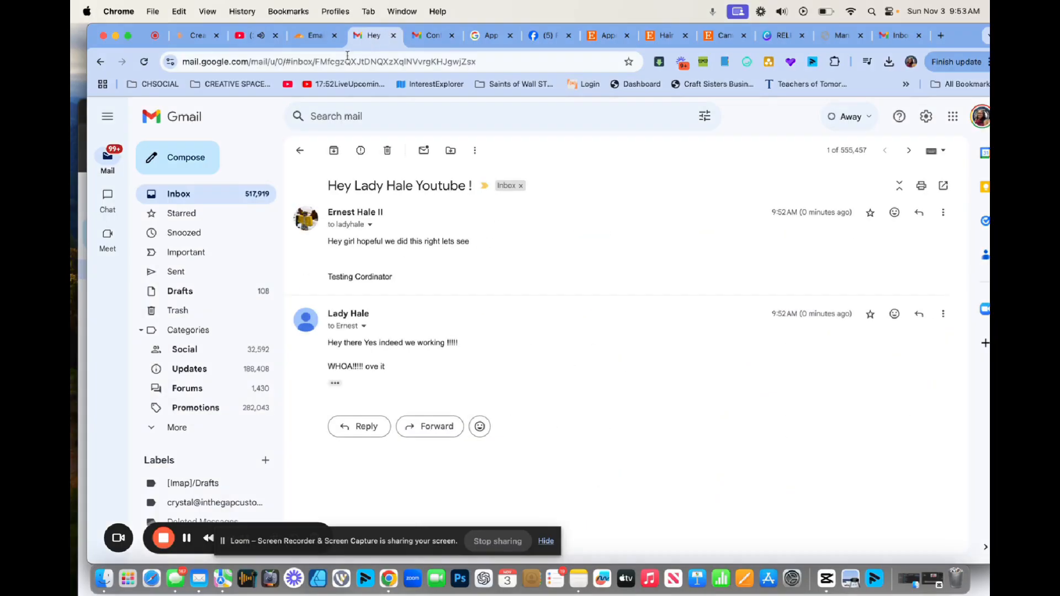
Bring the incognito mail window fully into view and open the conversation containing the reply.
left_click(81, 130)
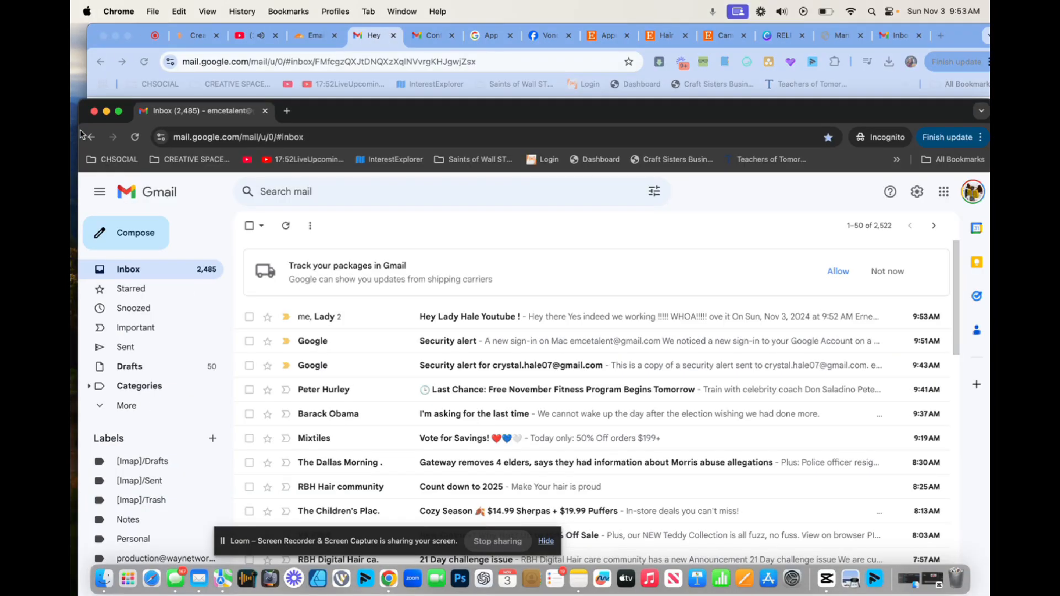
left_click_drag(350, 111, 342, 10)
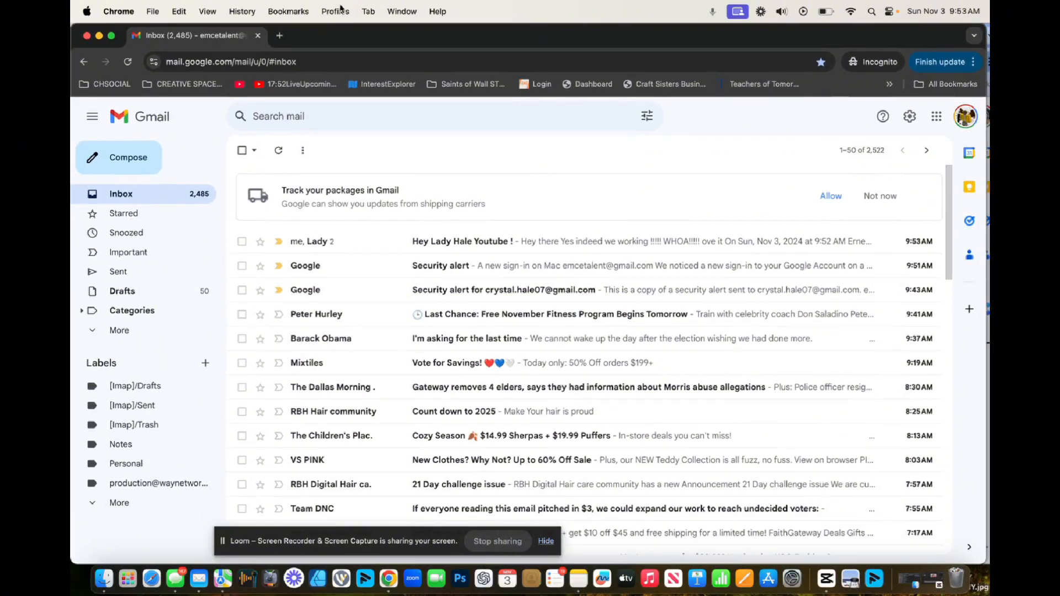
left_click(500, 243)
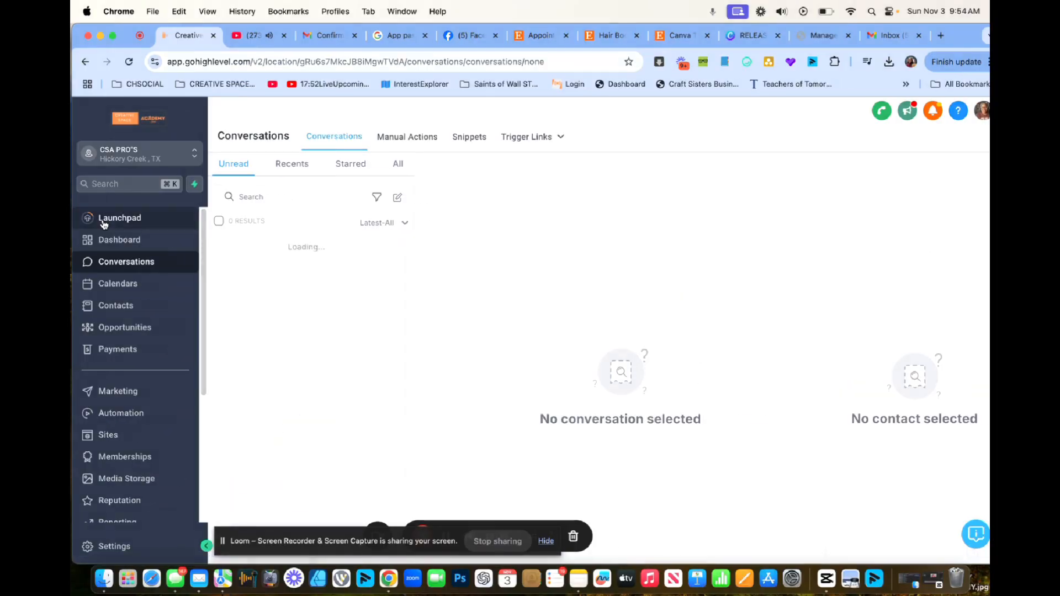
Open the Business Profile settings and type my.csamasters.com into the Branded Domain field.
scroll(115, 403, "down", 4)
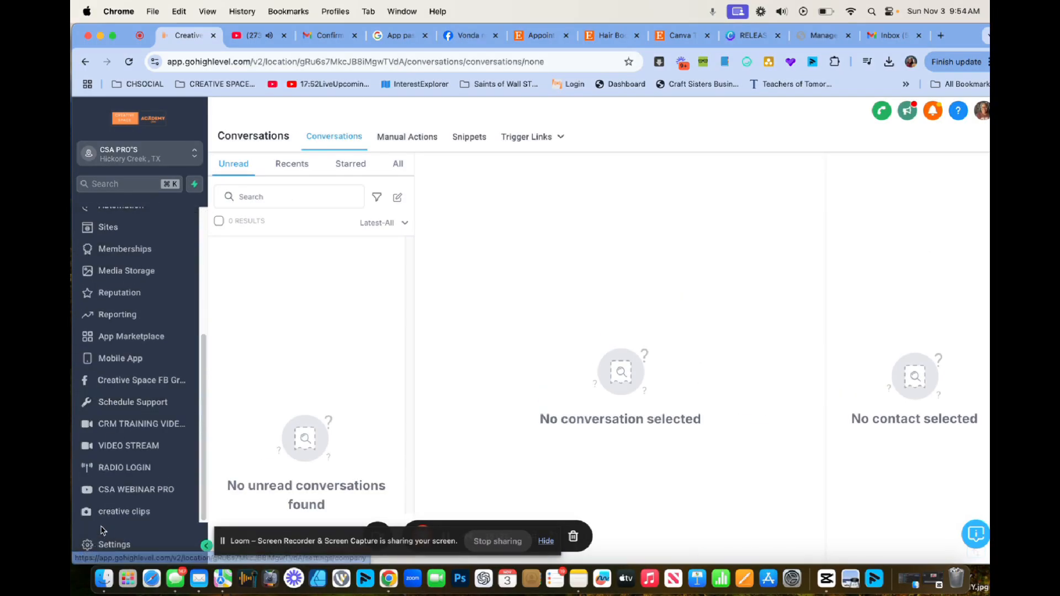
left_click(95, 545)
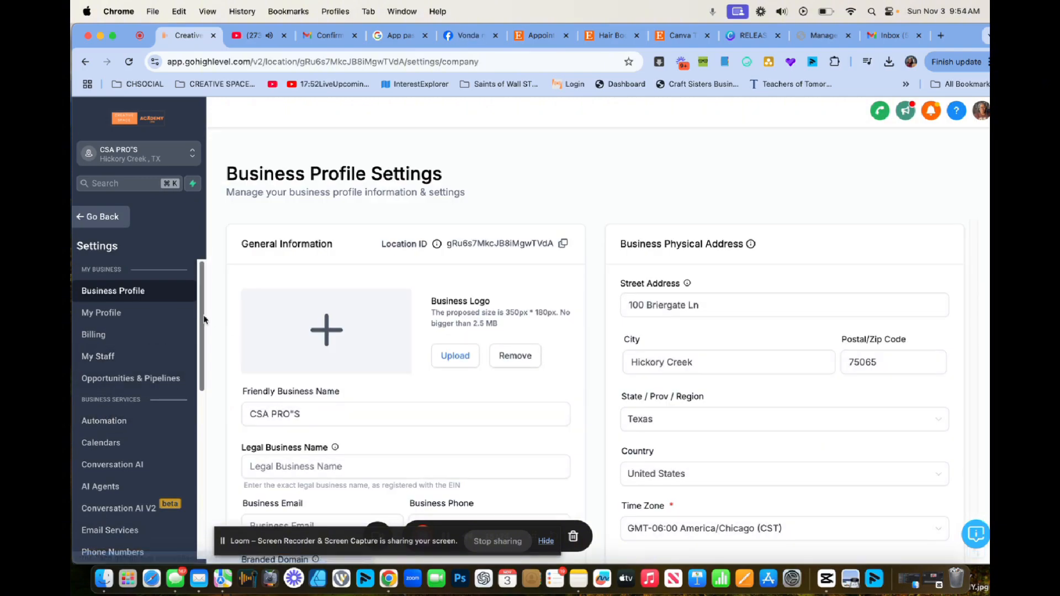
scroll(216, 348, "down", 5)
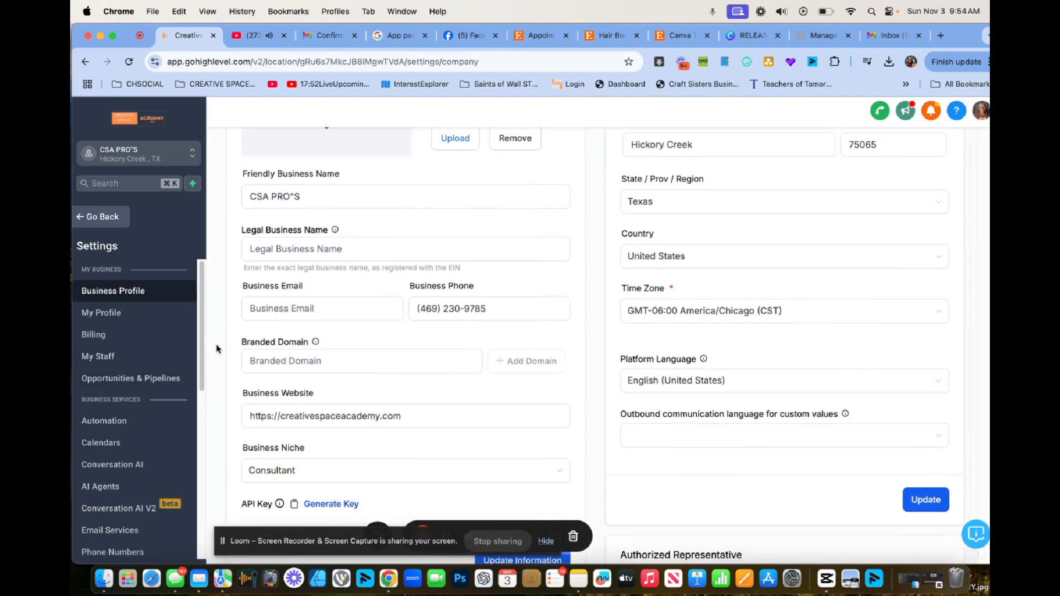
left_click(281, 368)
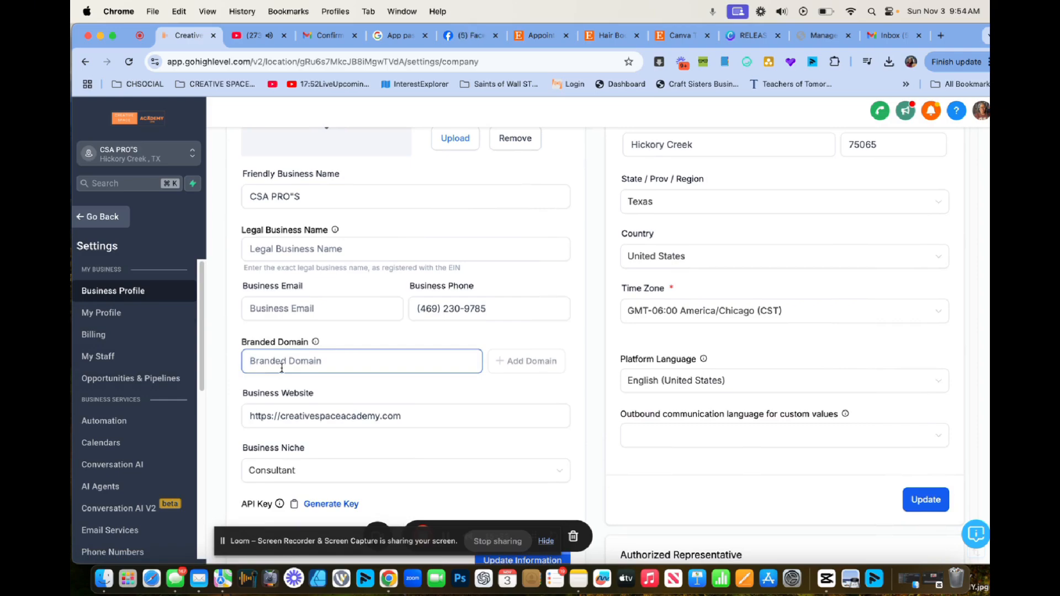
type("m")
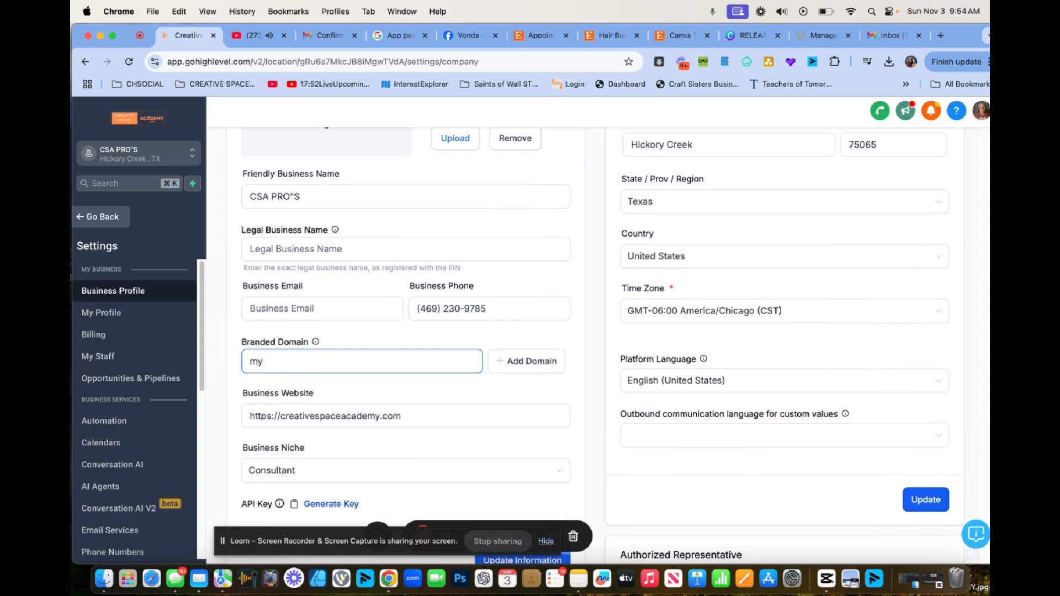
type("y")
key("BackSpace")
key("BackSpace")
type("ou")
key("BackSpace")
key("BackSpace")
key("BackSpace")
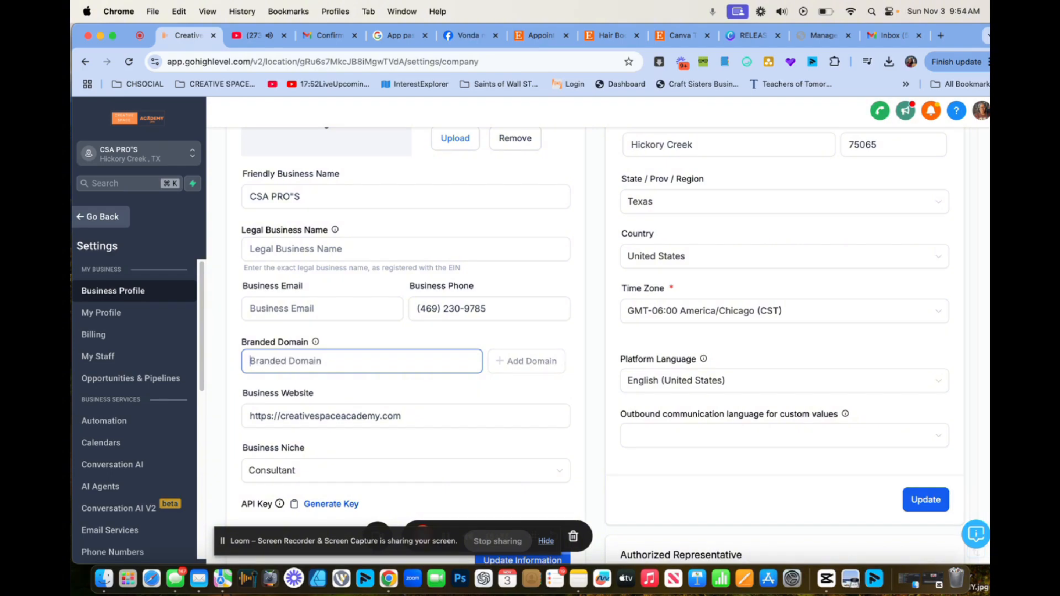
type("my.")
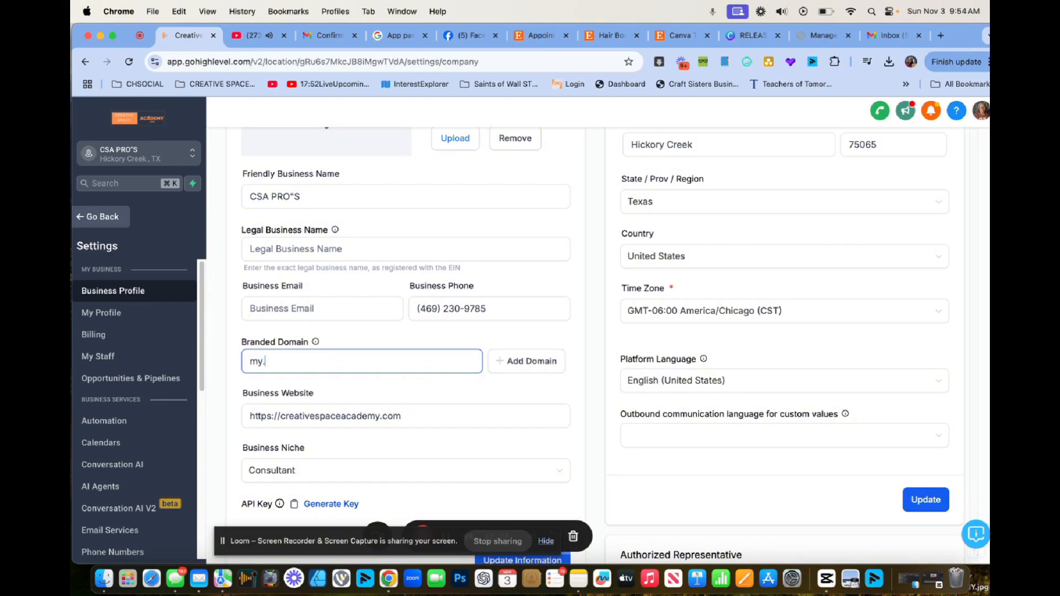
type("csamasters.com")
Try connecting the branded domain through manual DNS record setup and verify the records.
left_click(532, 361)
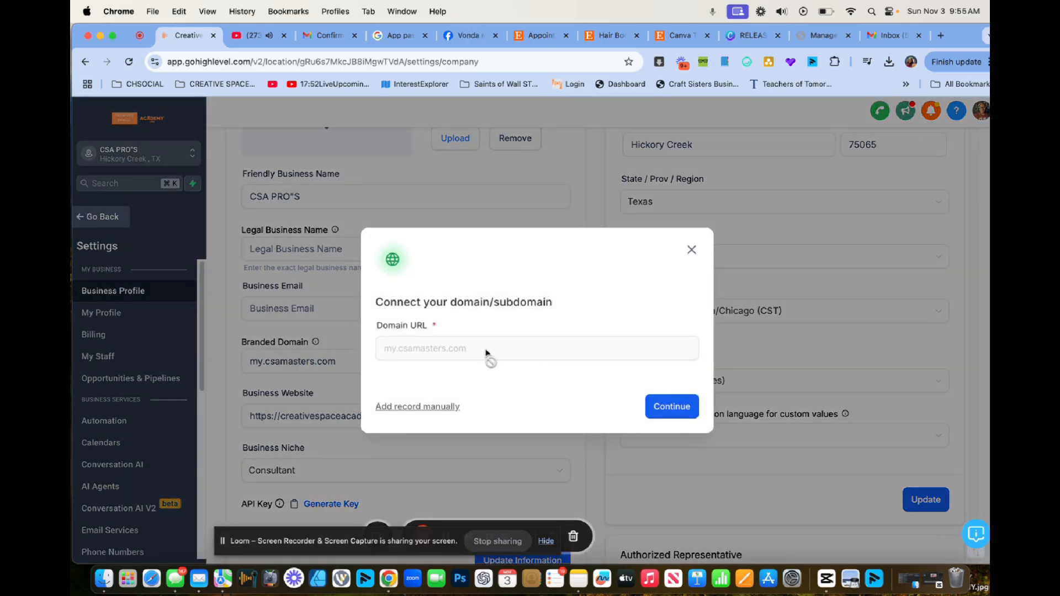
left_click(440, 407)
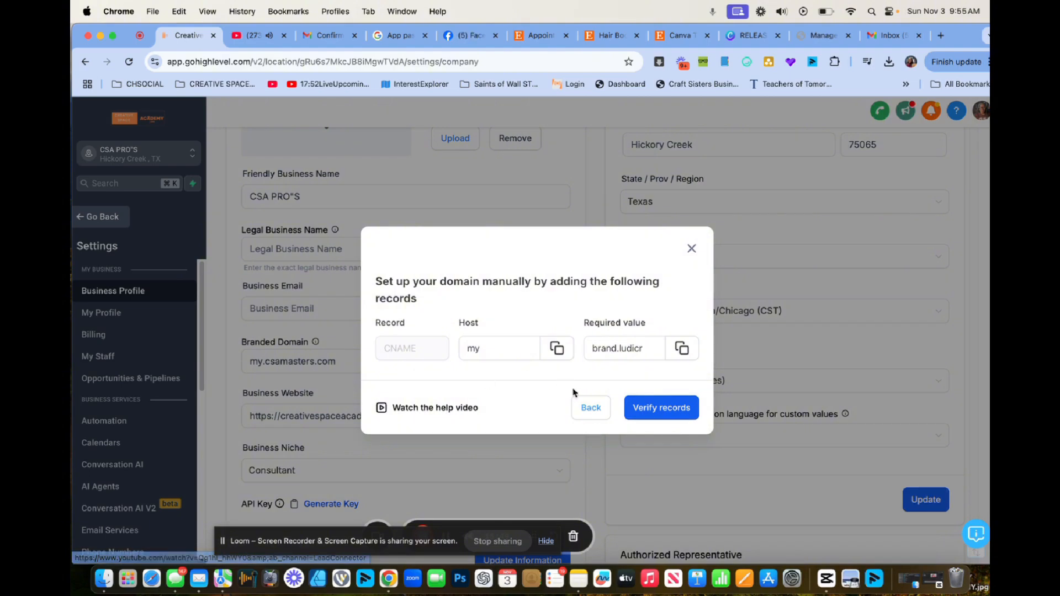
left_click(652, 409)
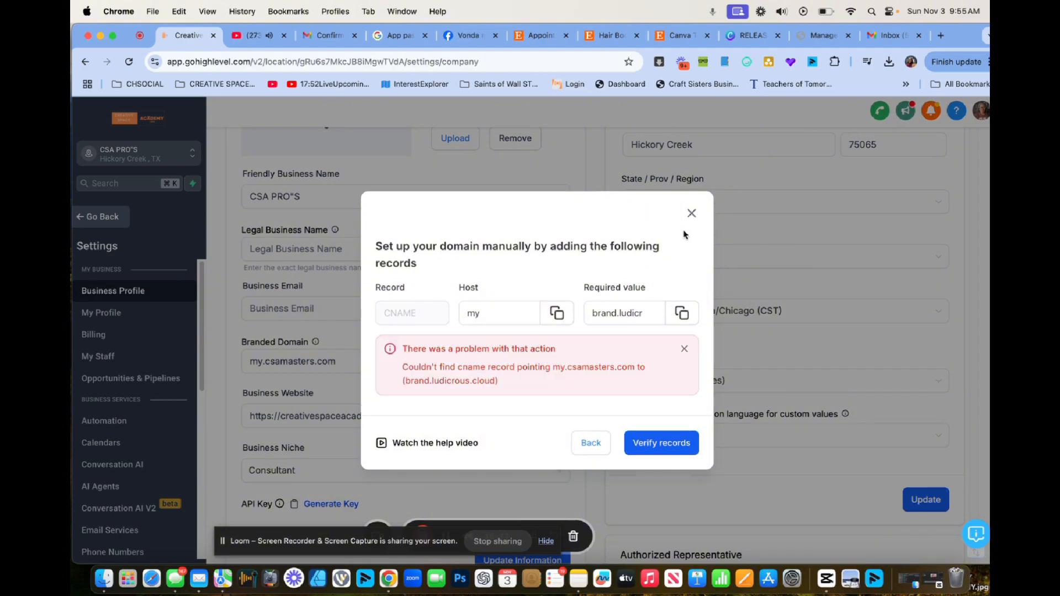
Dismiss the failed-setup error and reconnect the domain so Cloudflare is detected as its provider.
left_click(692, 214)
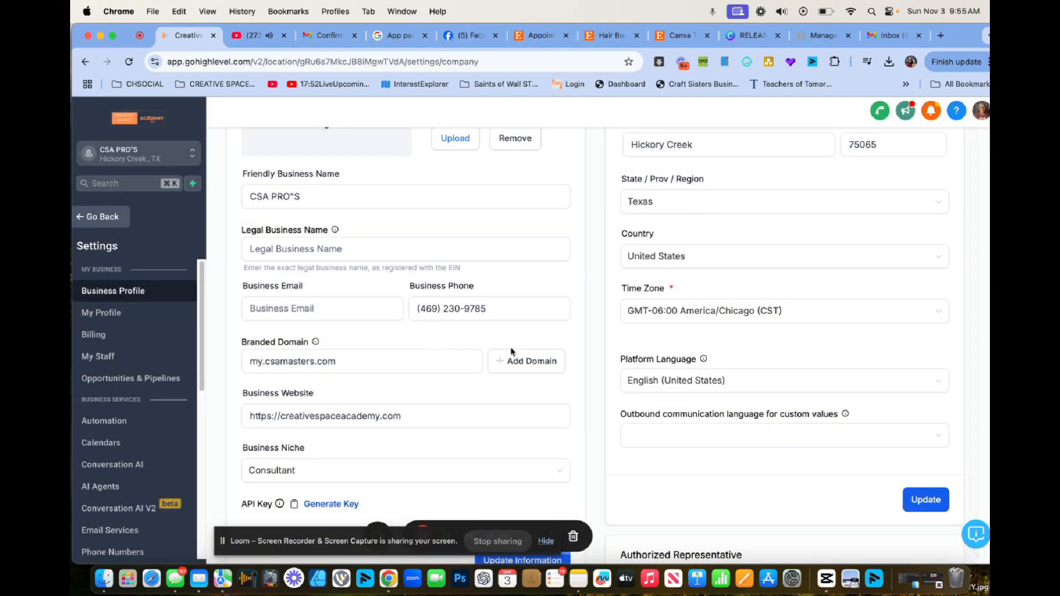
left_click(535, 361)
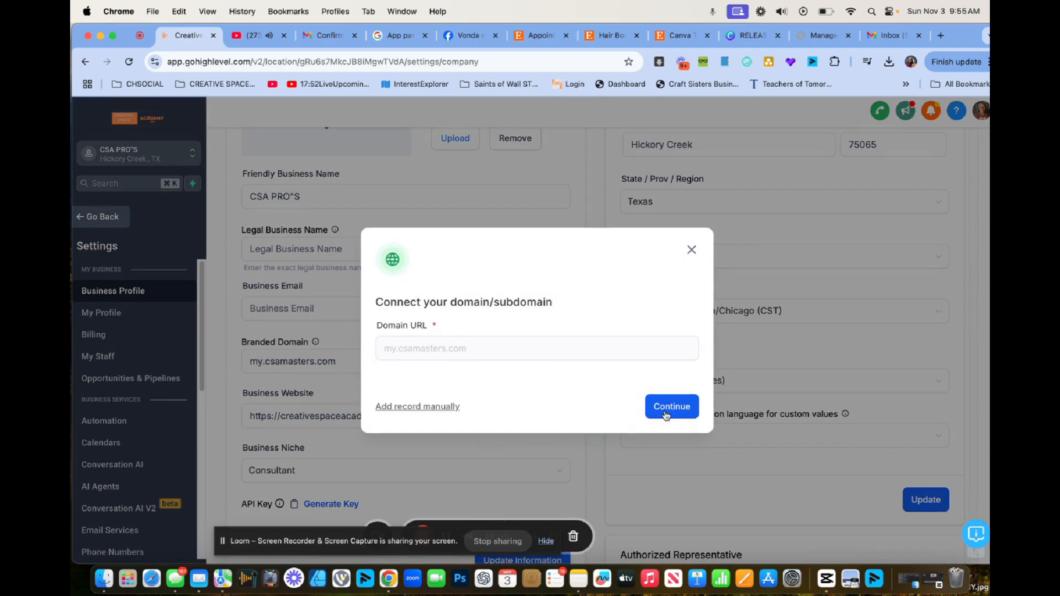
left_click(667, 414)
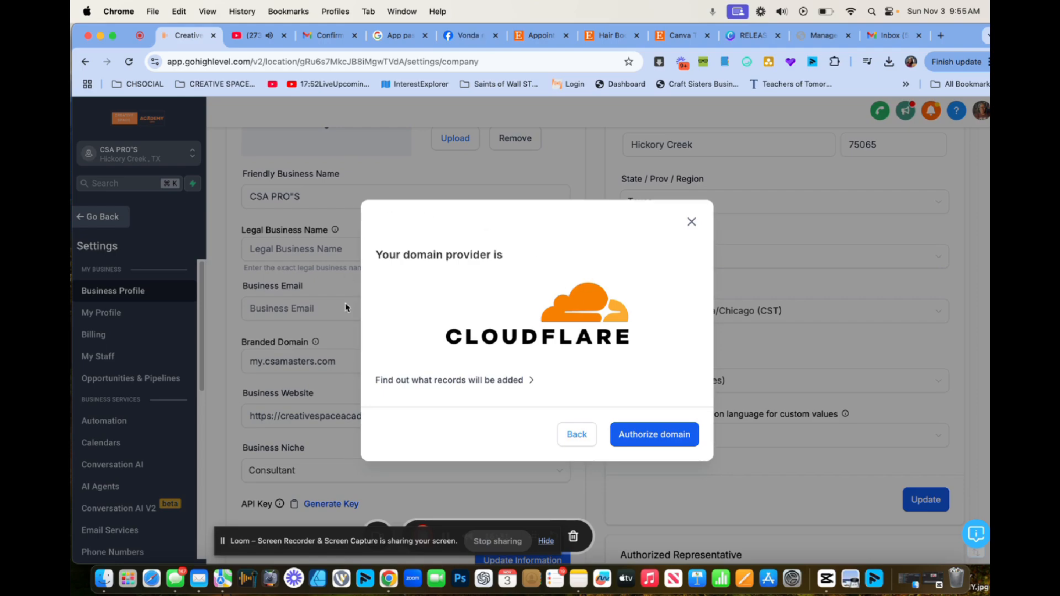
Authorize LeadConnector's CNAME record for my.csamasters.com in Cloudflare.
left_click(668, 436)
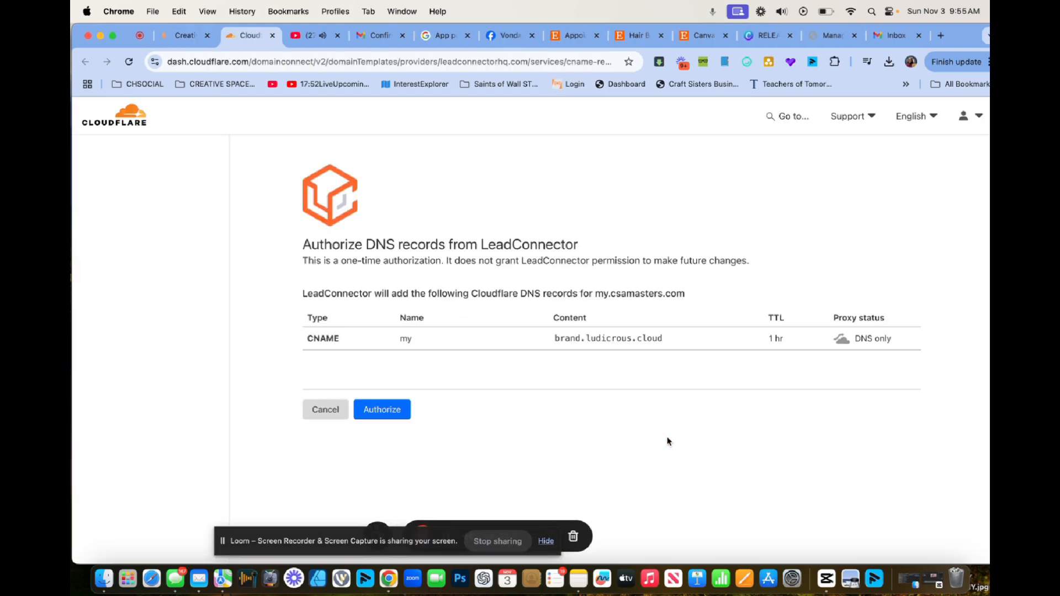
left_click(406, 415)
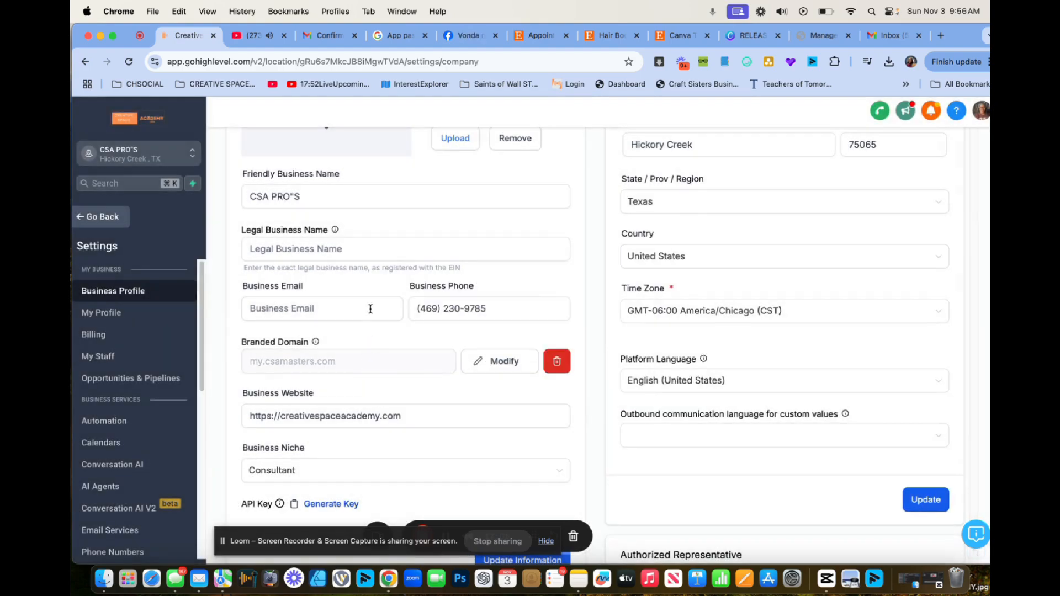
Scroll the GoHighLevel settings page to find the Email Services dedicated domain options.
scroll(338, 420, "down", 3)
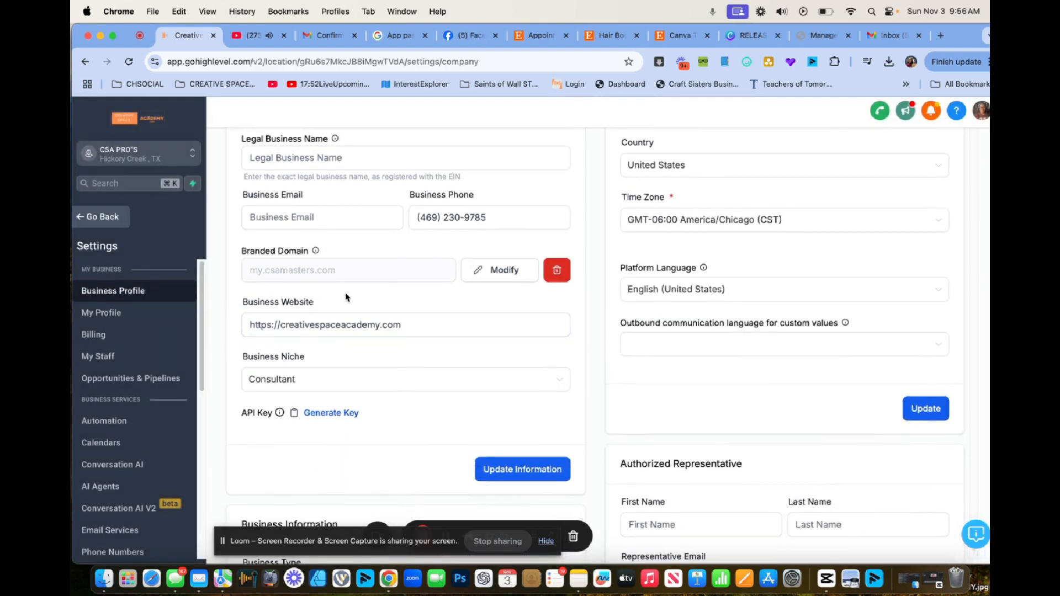
scroll(248, 352, "up", 3)
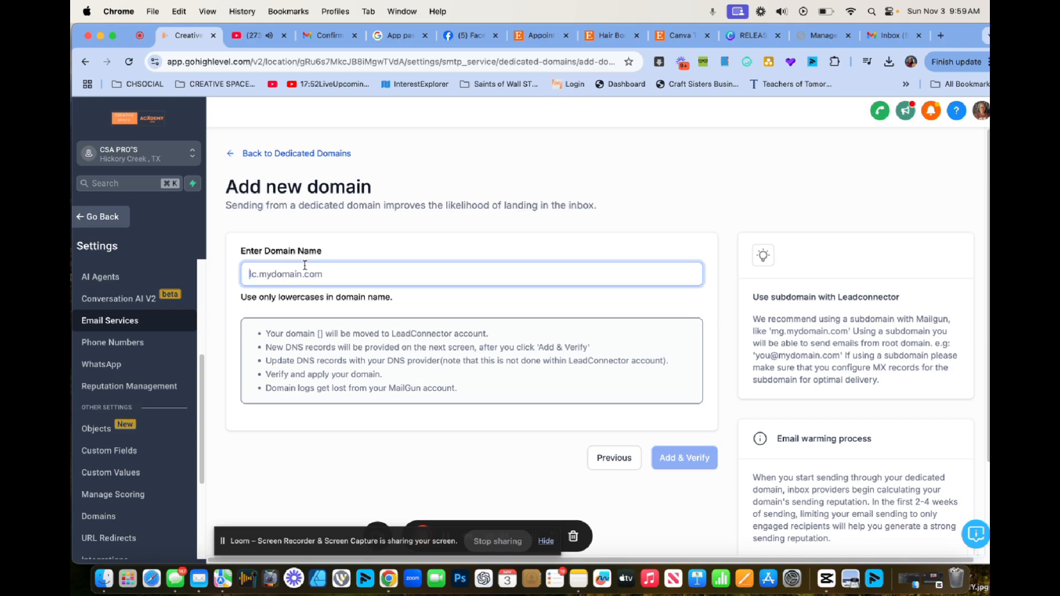
Enter mailcsa.csamasters.com as the dedicated sending domain and submit it with Add & Verify.
type("m")
key("BackSpace")
type("csamai")
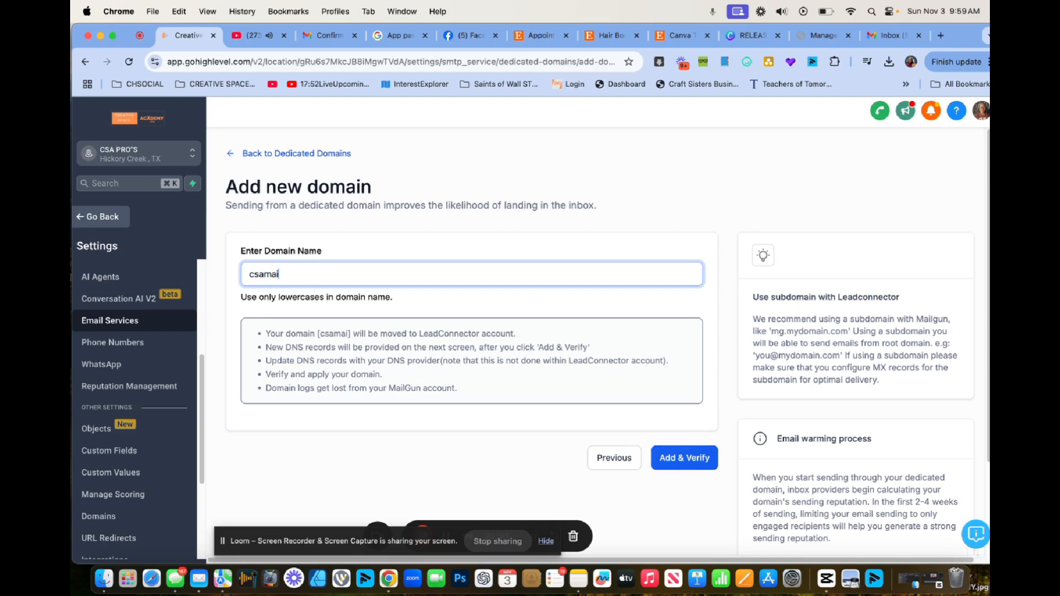
type("l")
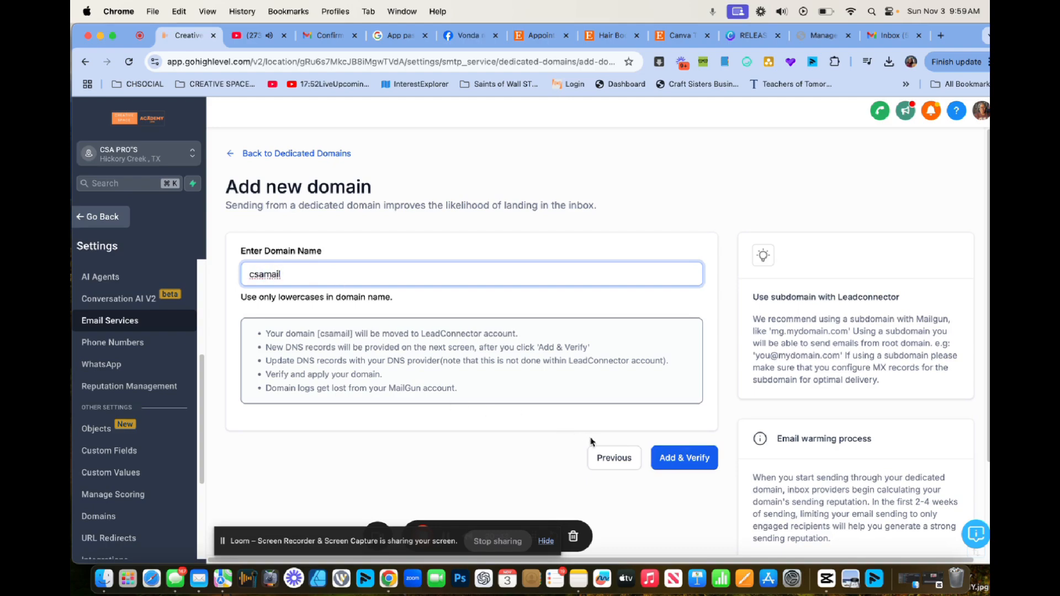
type(".")
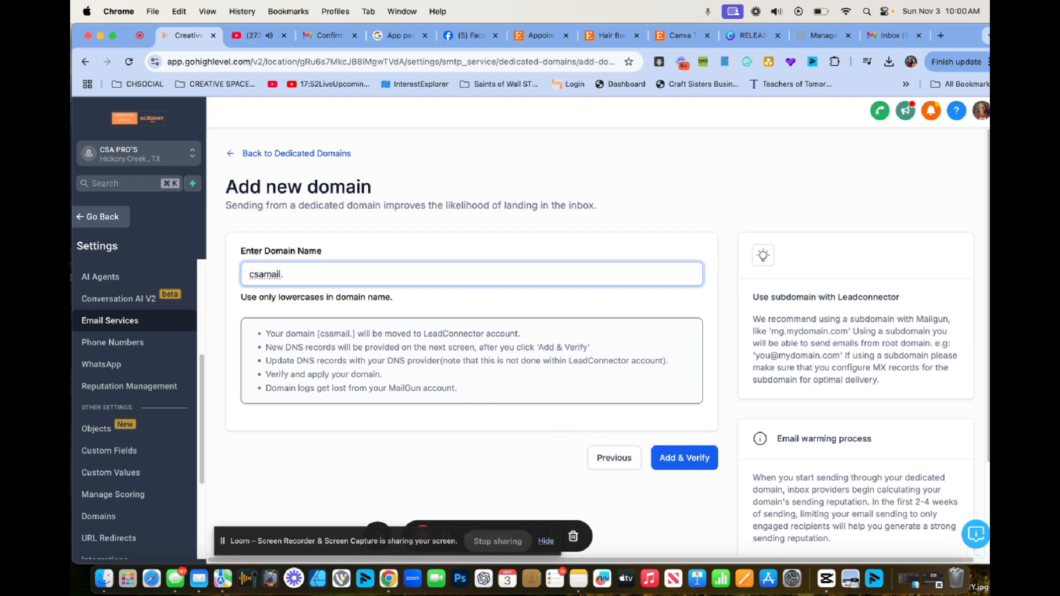
key("BackSpace")
key("BackSpace")
key("BackSpace")
key("BackSpace")
key("BackSpace")
key("BackSpace")
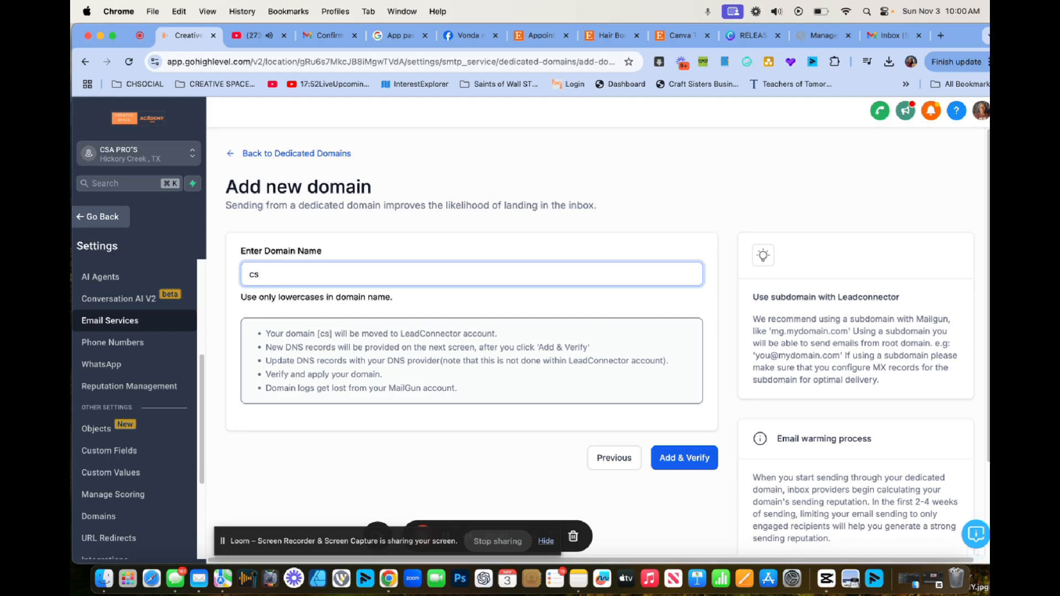
key("BackSpace")
key("BackSpace")
type("mailcsa")
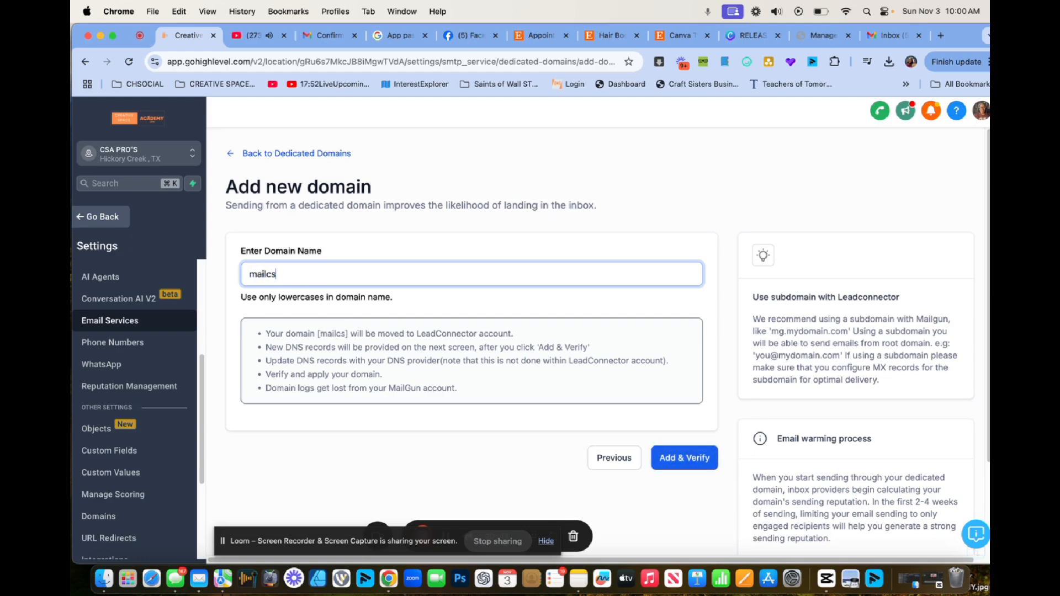
type(".")
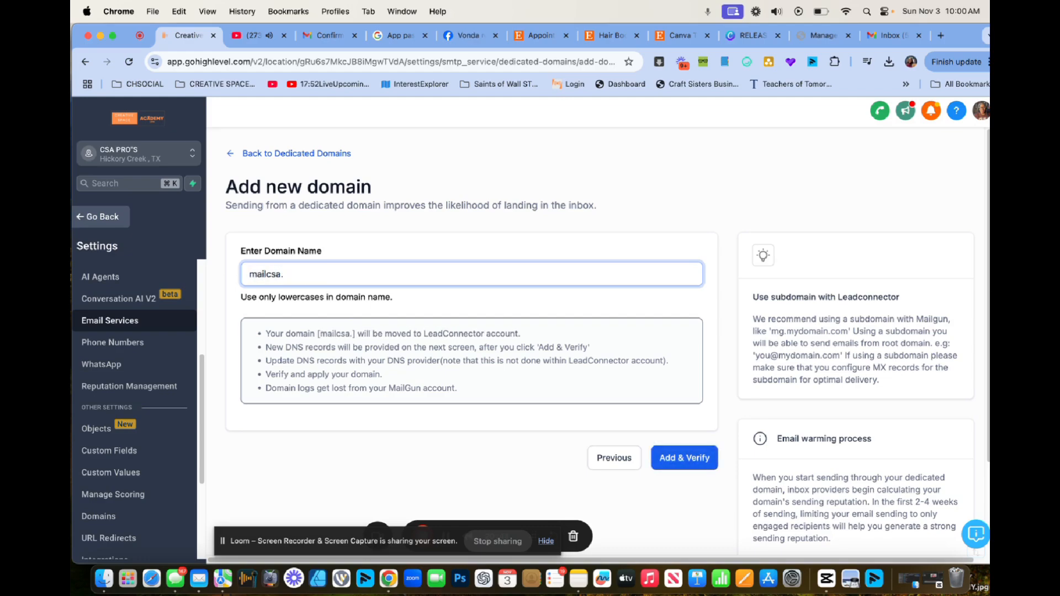
type("csama")
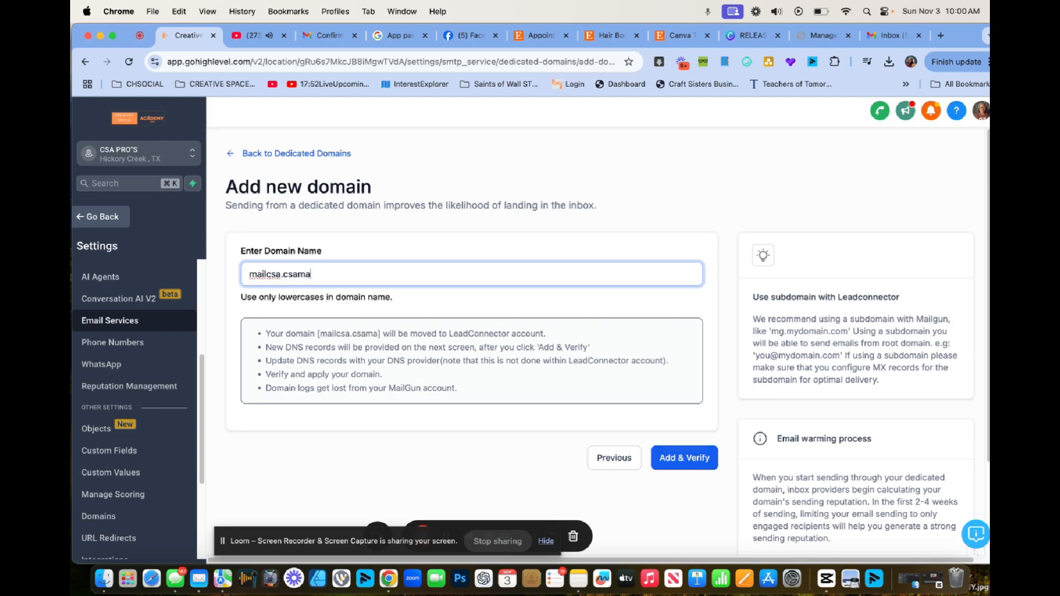
type("sters.com")
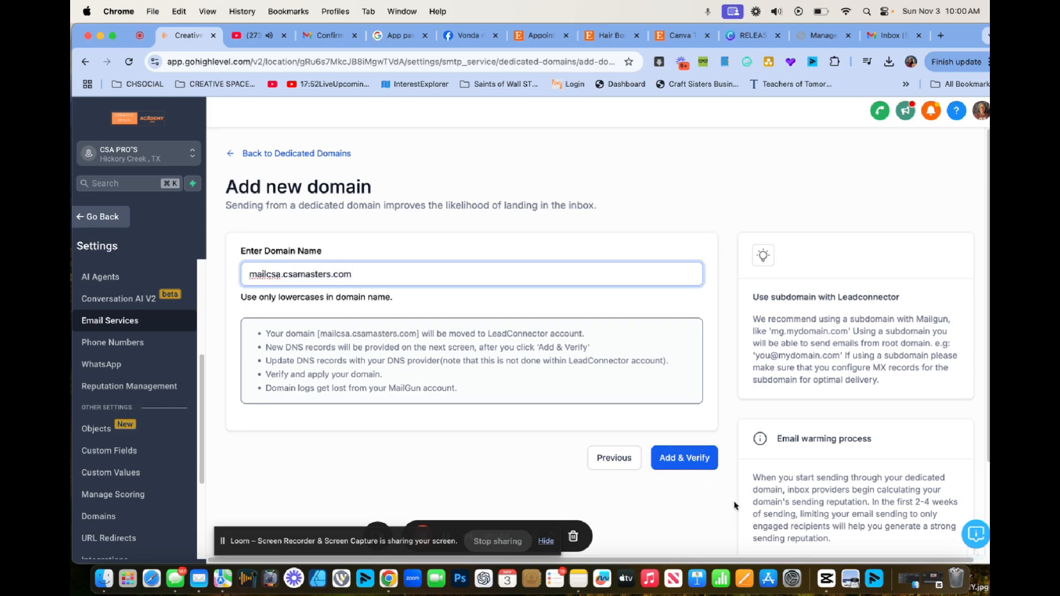
left_click(677, 458)
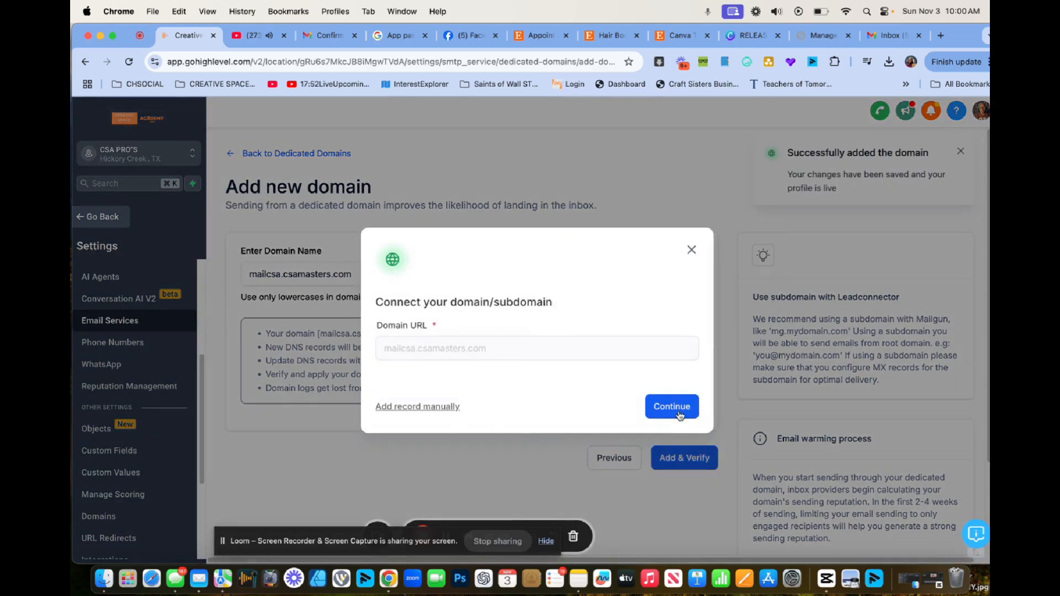
Continue to Cloudflare and authorize the Mailgun DNS records for mailcsa.csamasters.com.
left_click(680, 415)
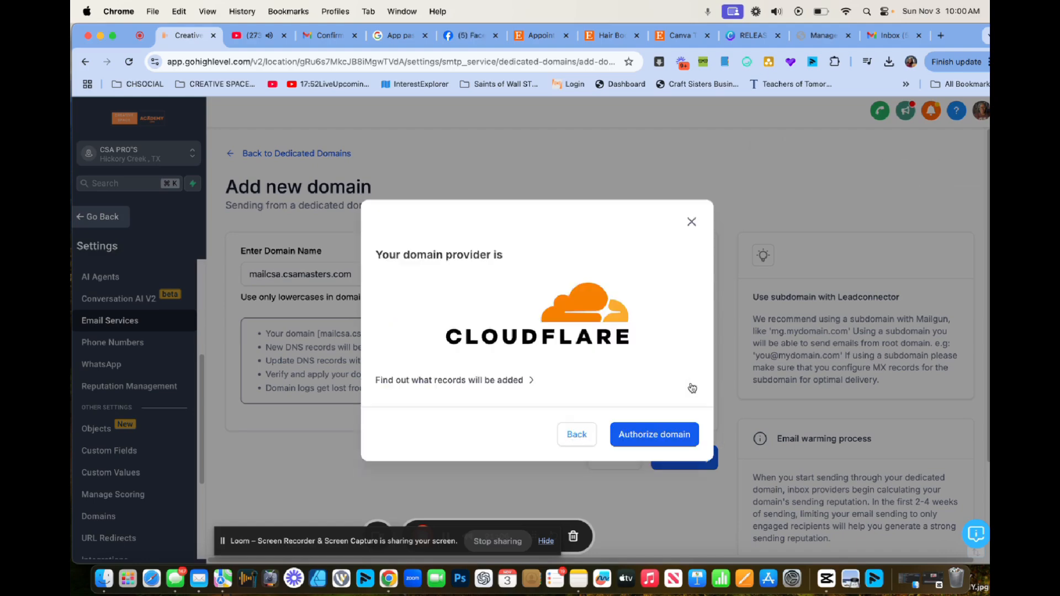
left_click(655, 433)
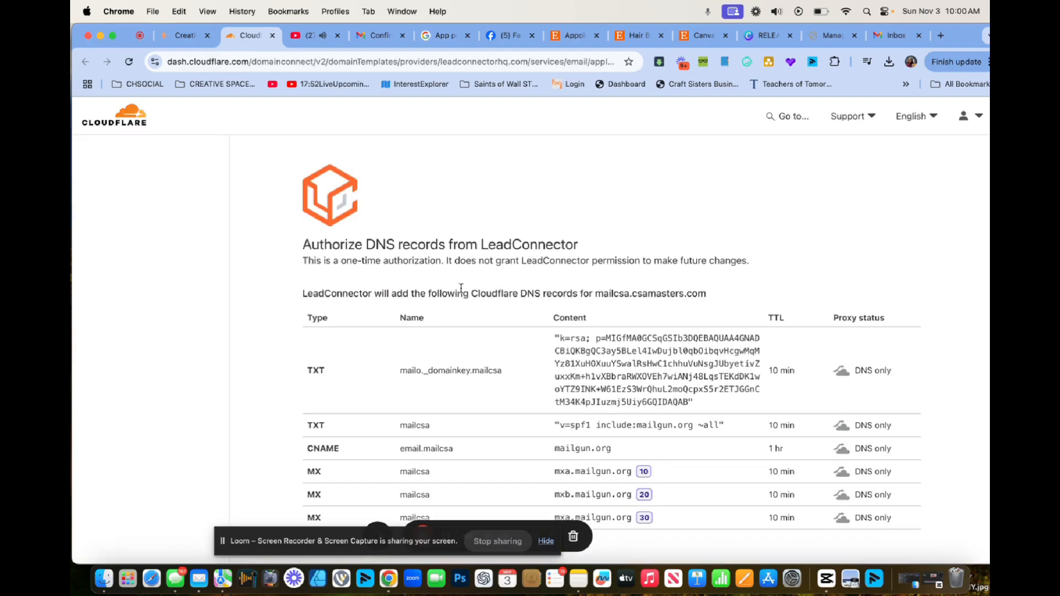
scroll(532, 409, "down", 3)
left_click(390, 474)
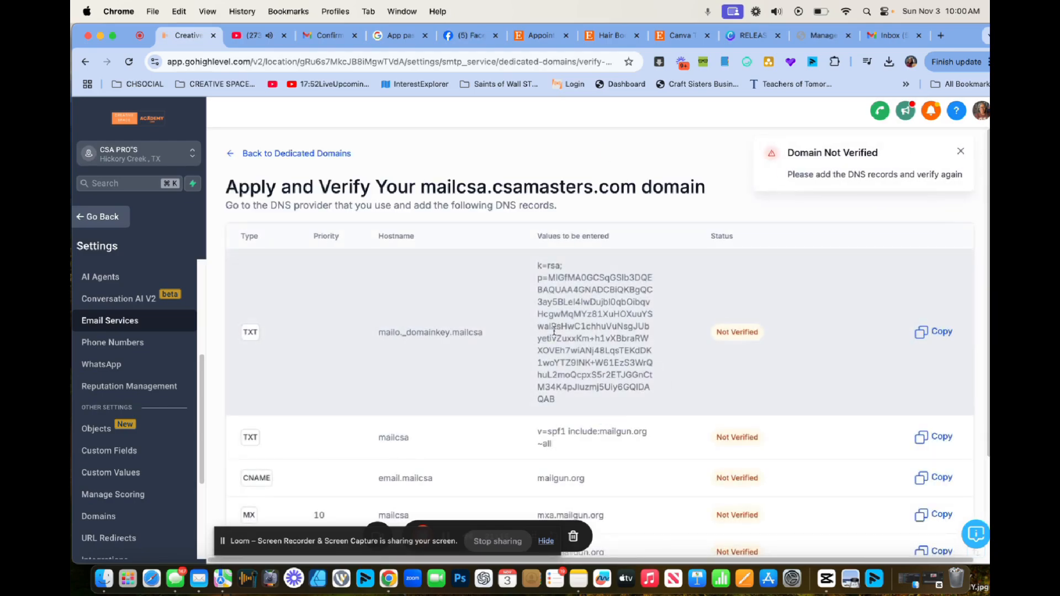
Copy the DKIM TXT record value and launch Auto-Configure DNS for the domain.
scroll(574, 326, "down", 5)
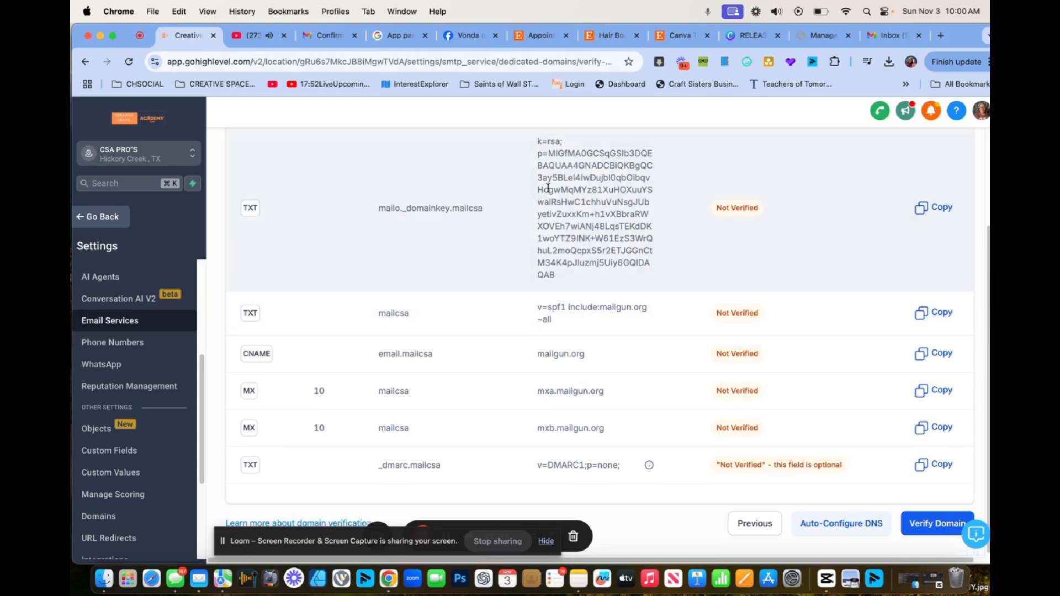
left_click(932, 211)
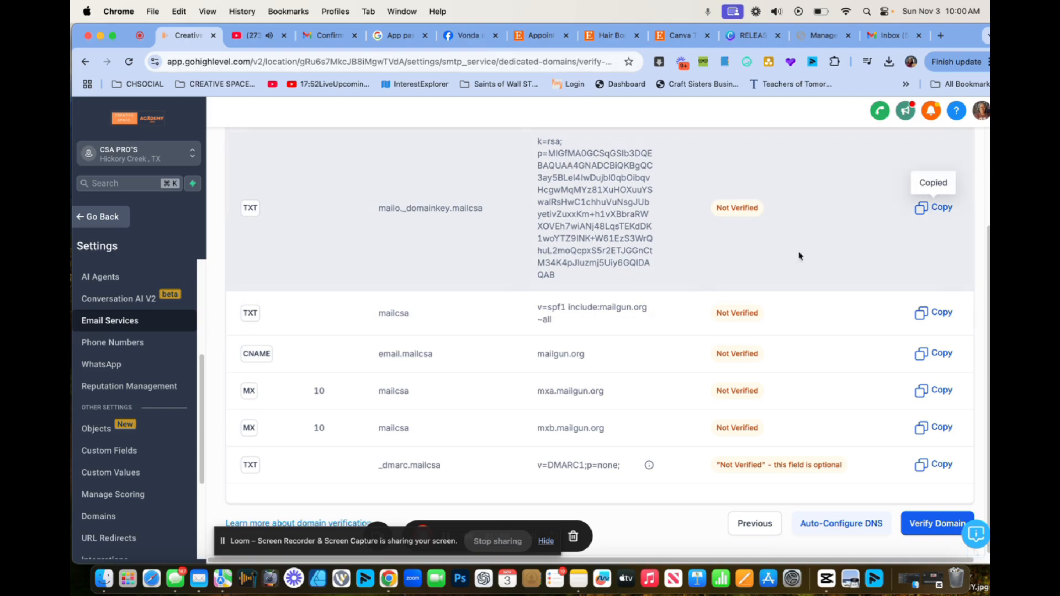
scroll(596, 246, "up", 1)
scroll(596, 246, "down", 1)
left_click(814, 525)
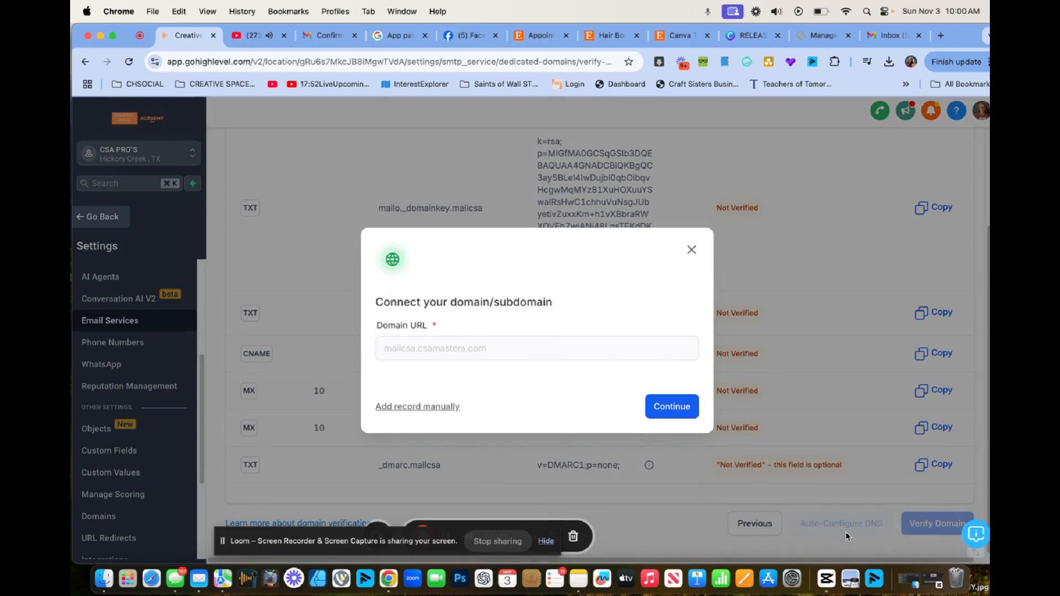
Confirm Cloudflare as the DNS provider and launch its record authorization page.
left_click(690, 411)
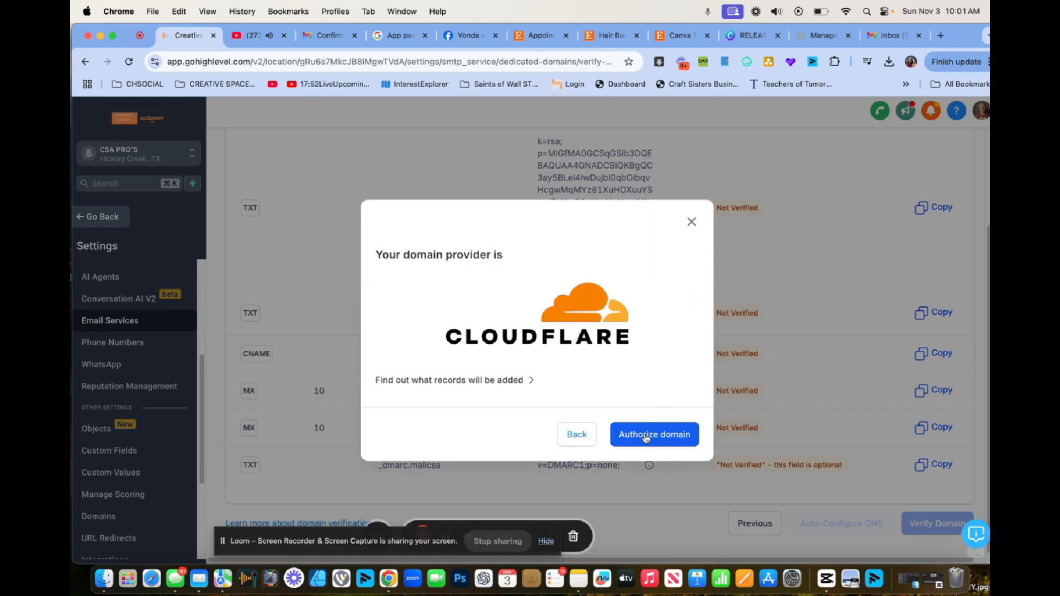
left_click(645, 437)
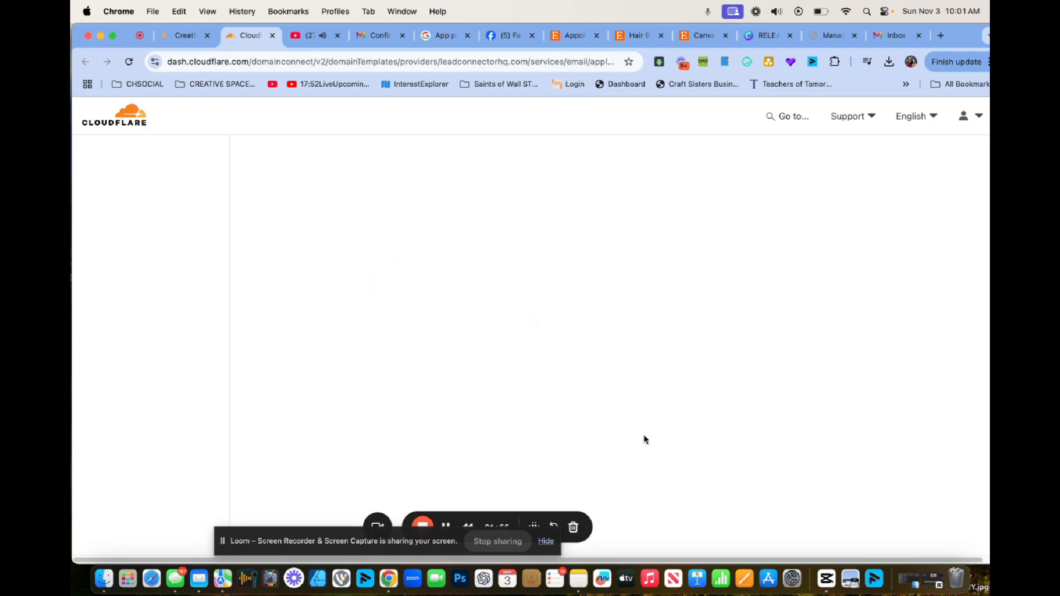
Authorize the mail records in Cloudflare, confirming csamasters.com and deleting the conflicting MX record.
scroll(550, 333, "down", 5)
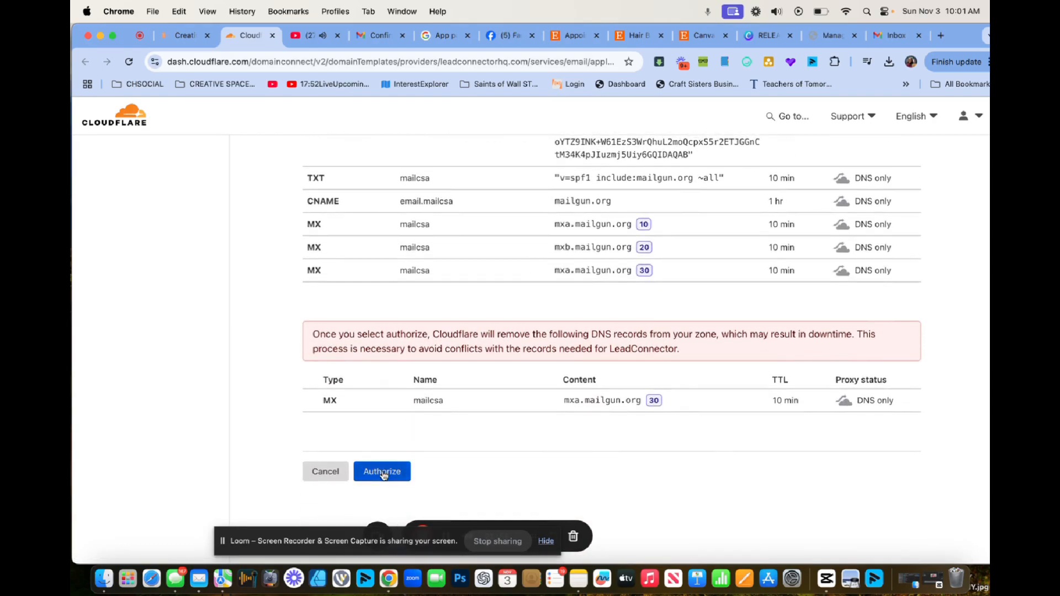
left_click(382, 472)
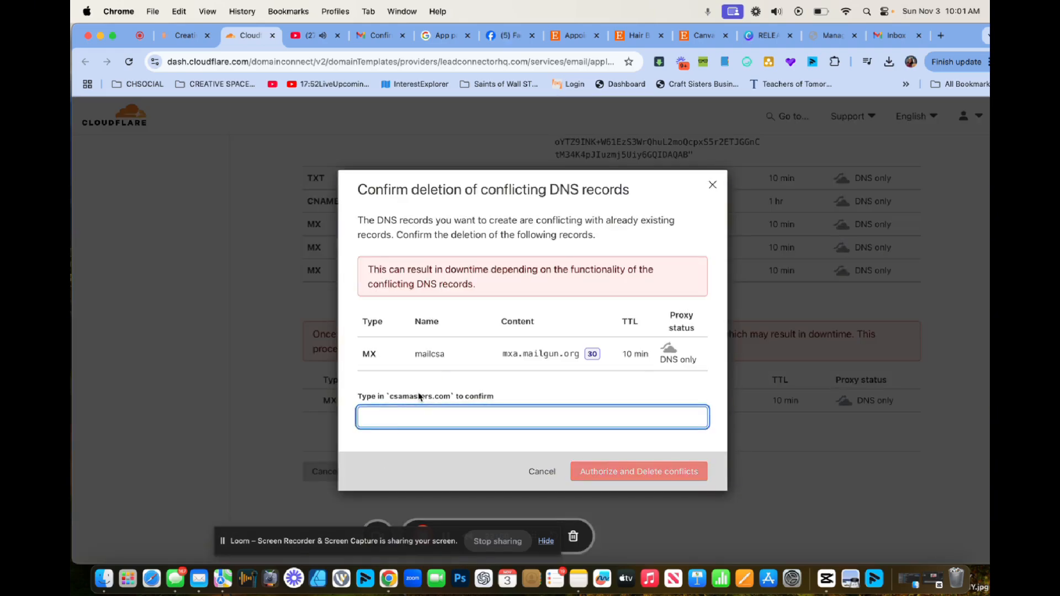
type("csamaster")
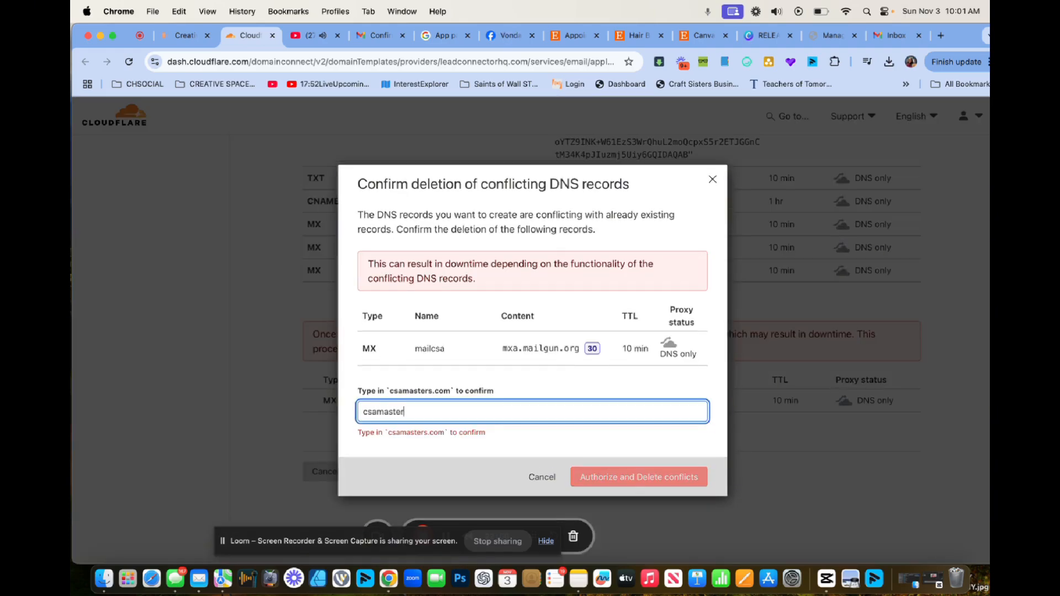
type("s.com")
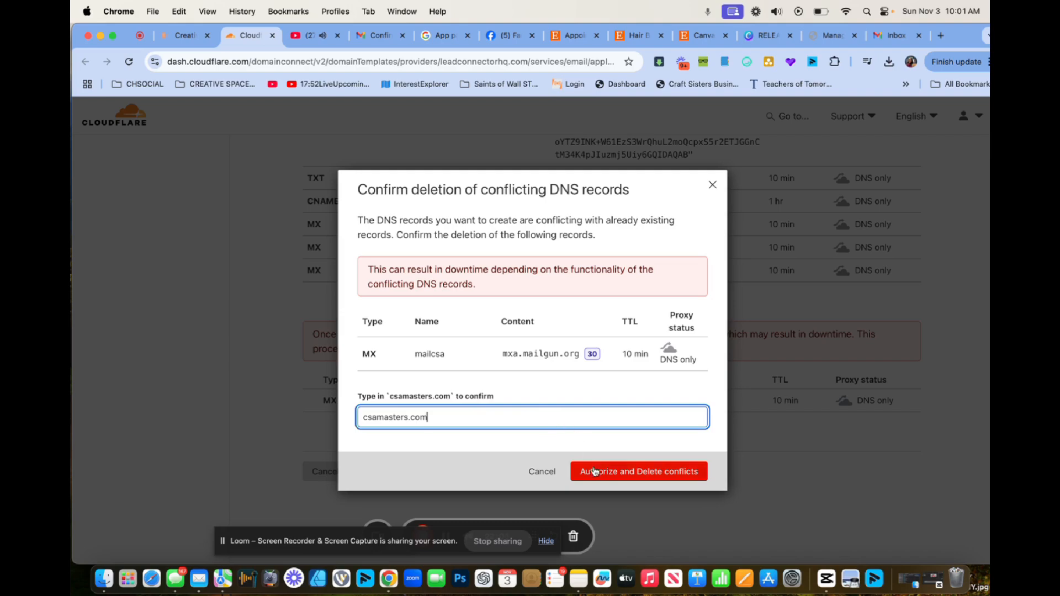
left_click(595, 471)
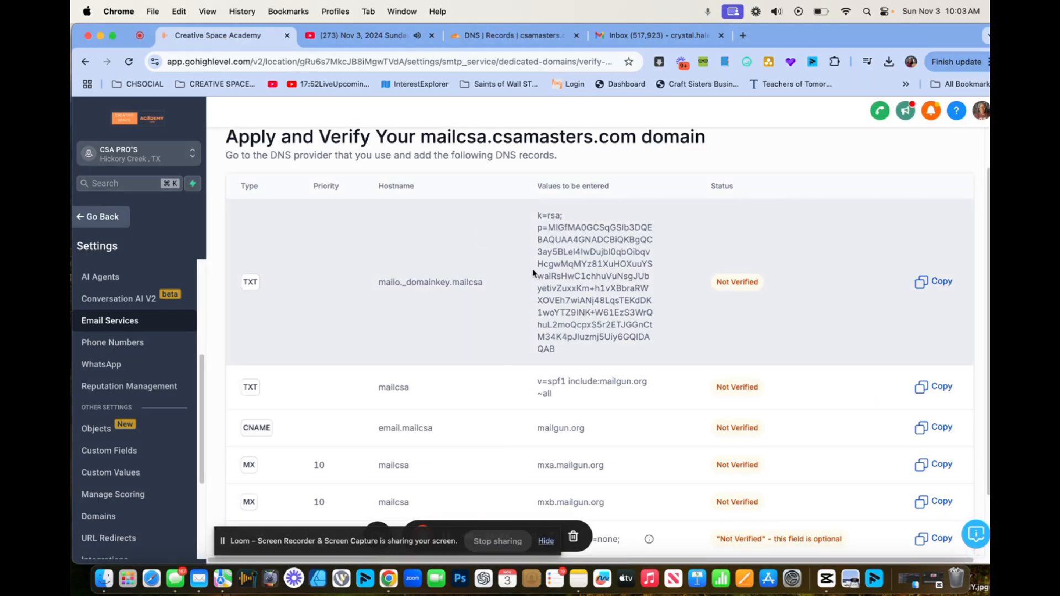
Copy the DKIM hostname mailo._domainkey.mailcsa into the new Cloudflare record's Name.
left_click_drag(486, 281, 375, 284)
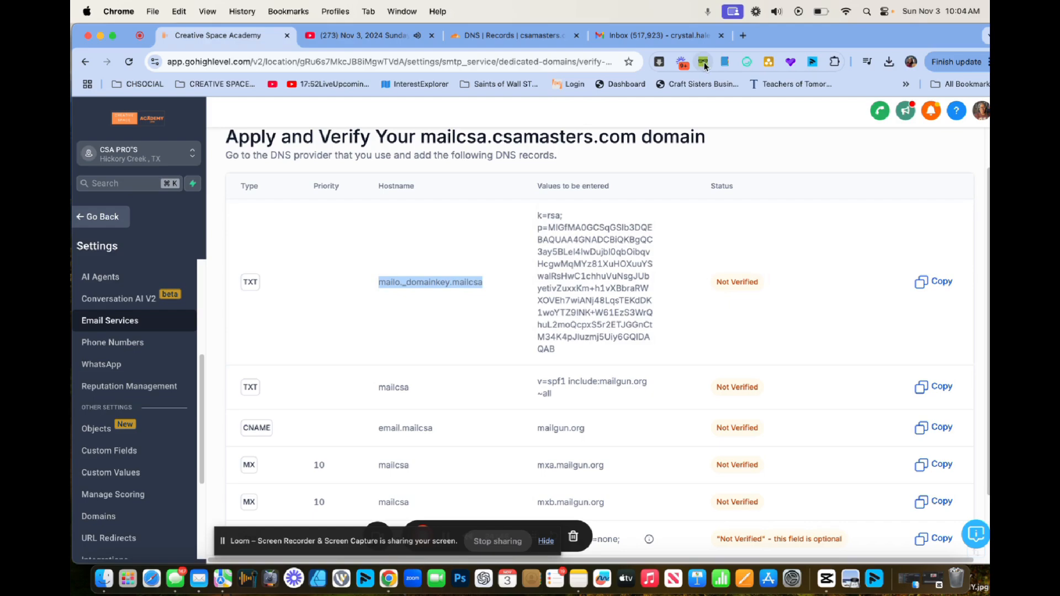
left_click(496, 35)
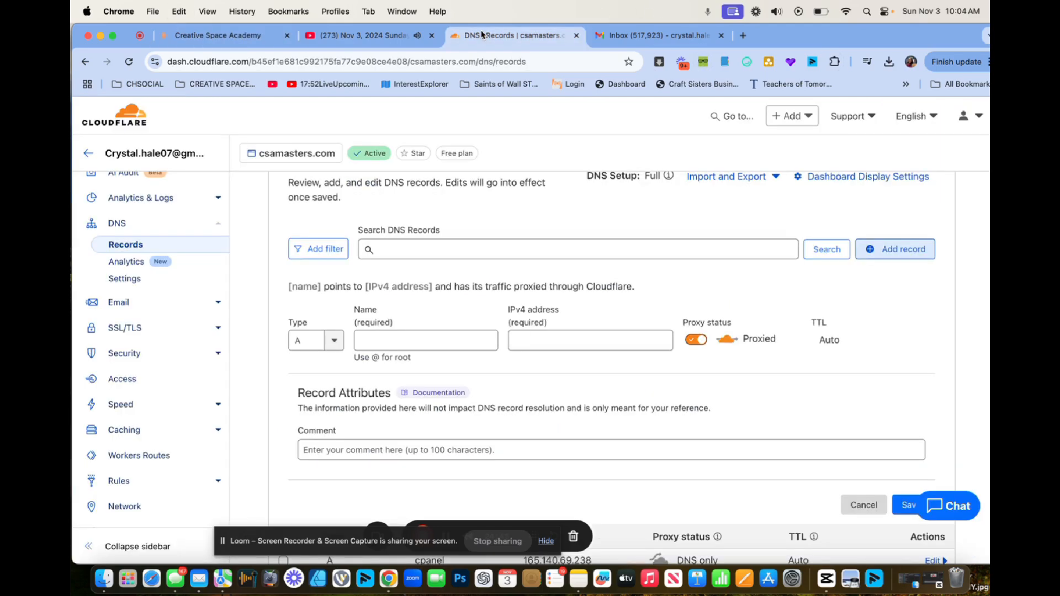
left_click(386, 340)
key("super+v")
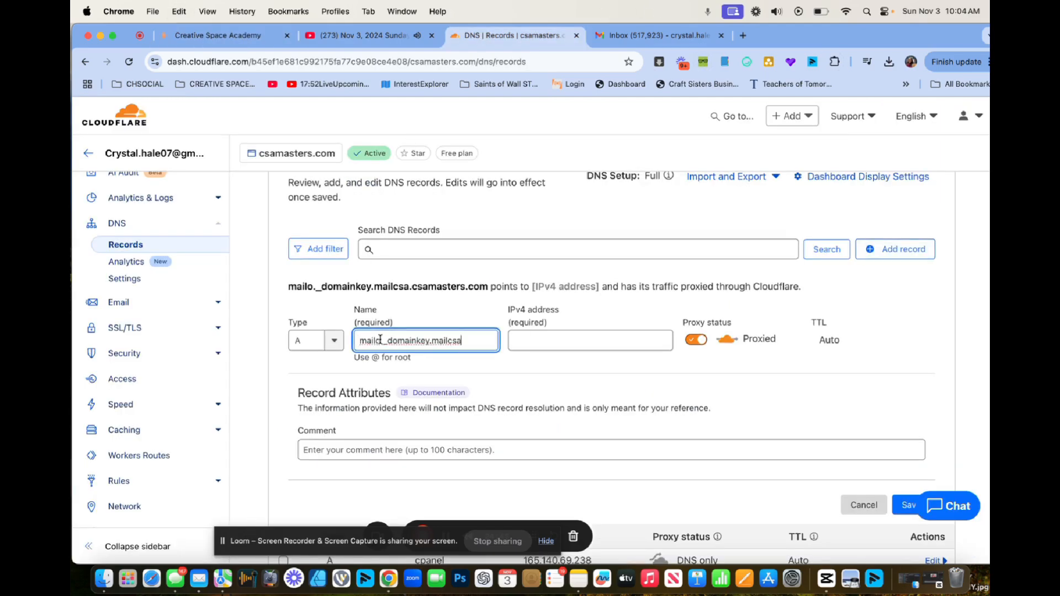
left_click(193, 35)
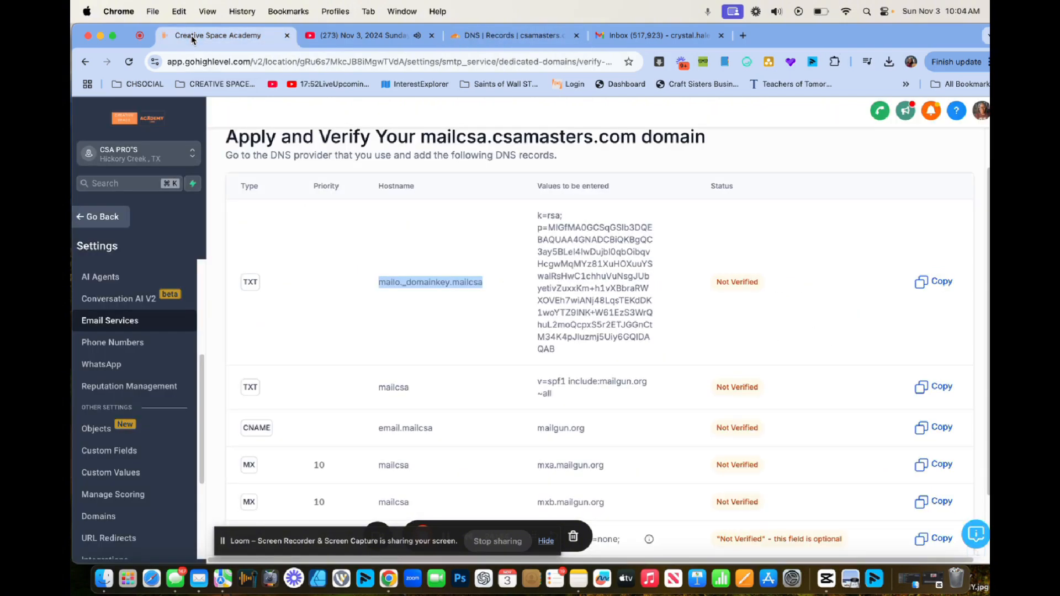
left_click(464, 35)
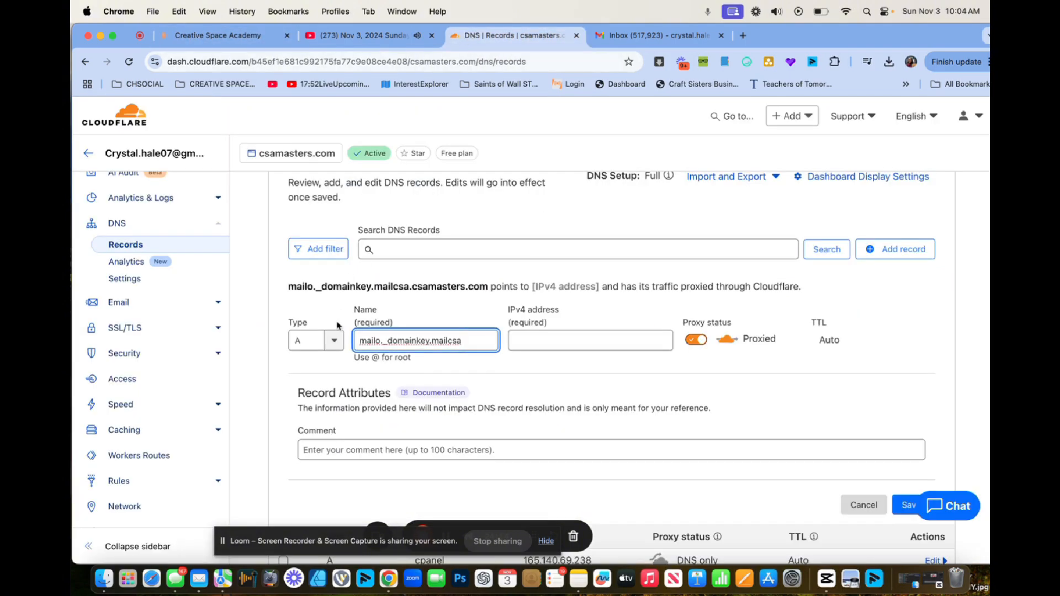
Set the new Cloudflare record's type to TXT.
left_click(334, 341)
scroll(313, 441, "down", 3)
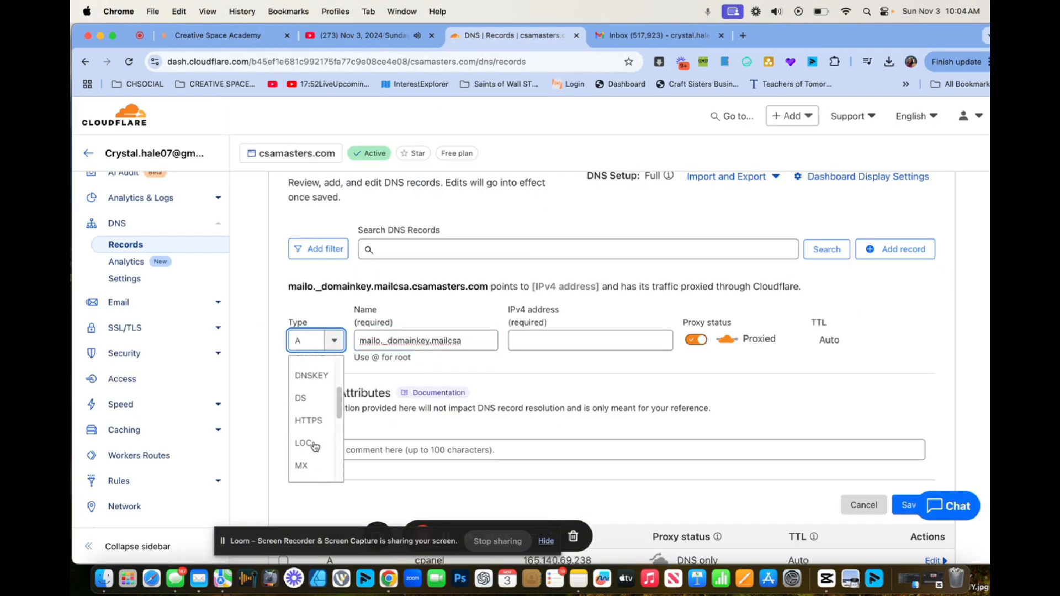
scroll(313, 446, "down", 5)
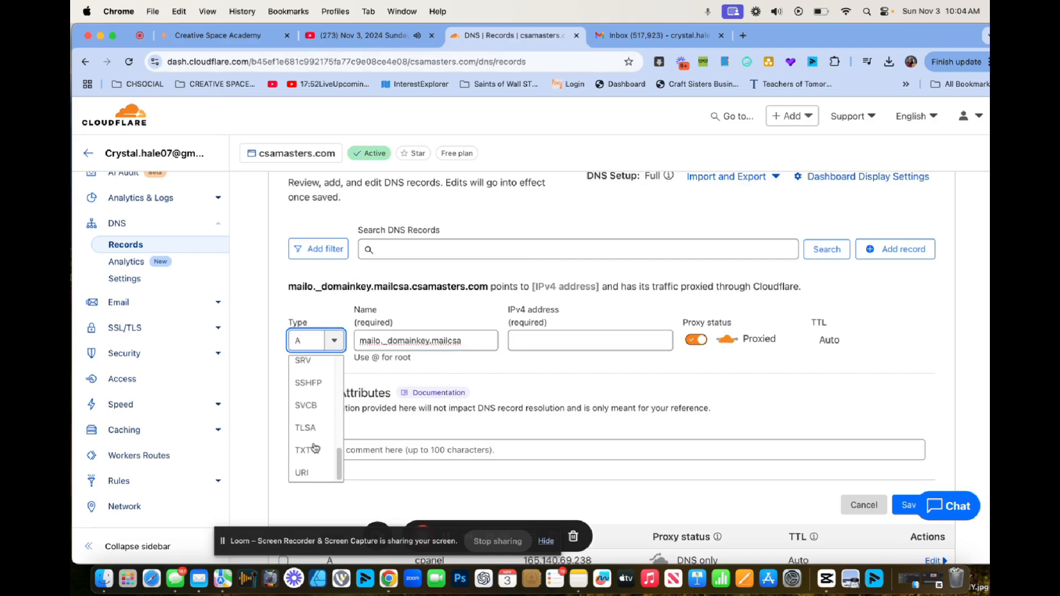
left_click(313, 449)
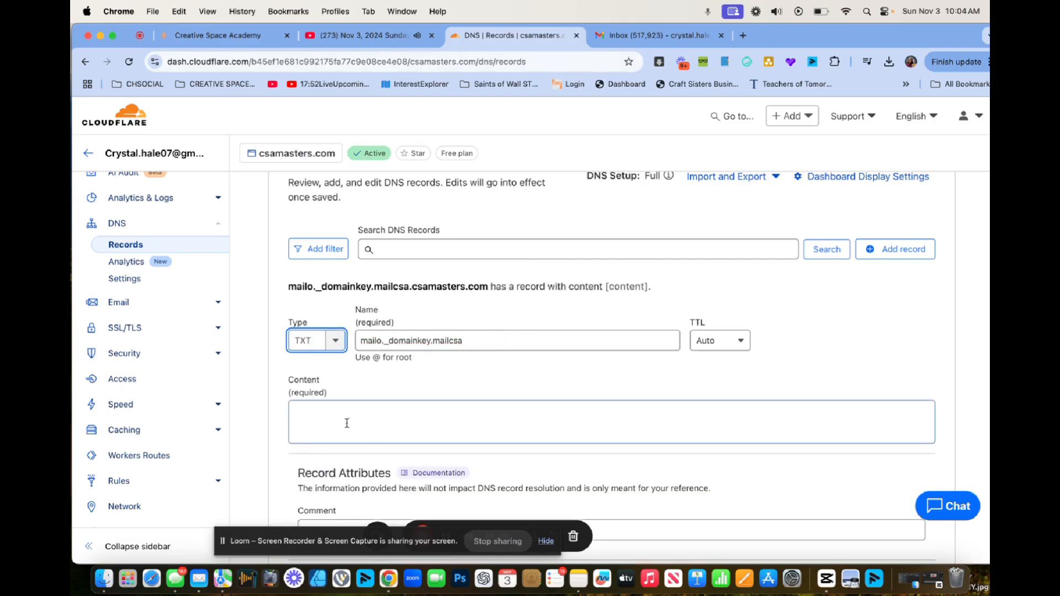
Paste the full DKIM key from GoHighLevel into the record's Content and save it.
left_click(346, 423)
left_click(230, 35)
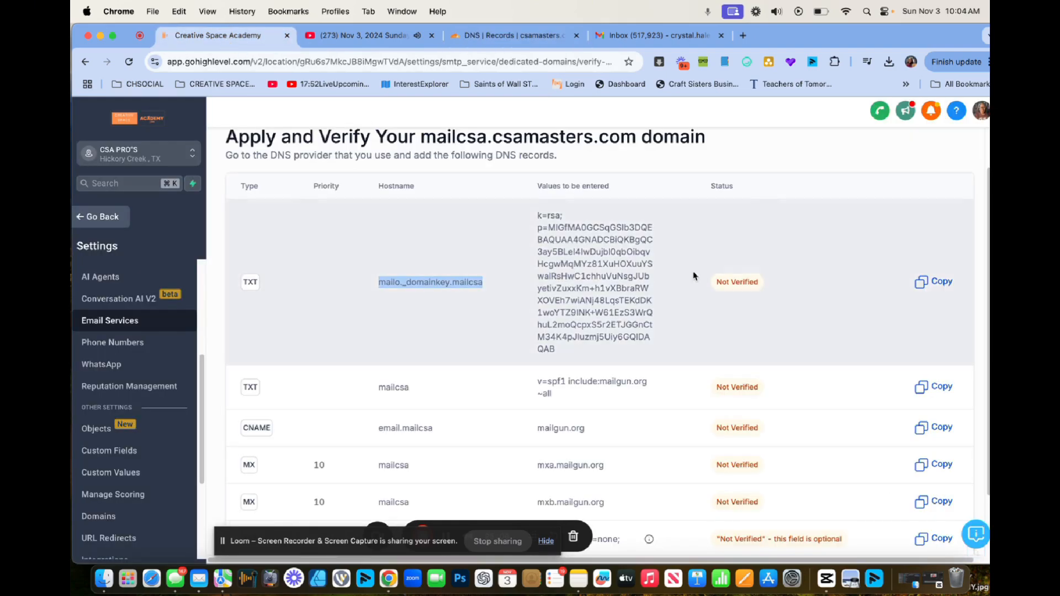
left_click_drag(535, 213, 644, 349)
key("super+c")
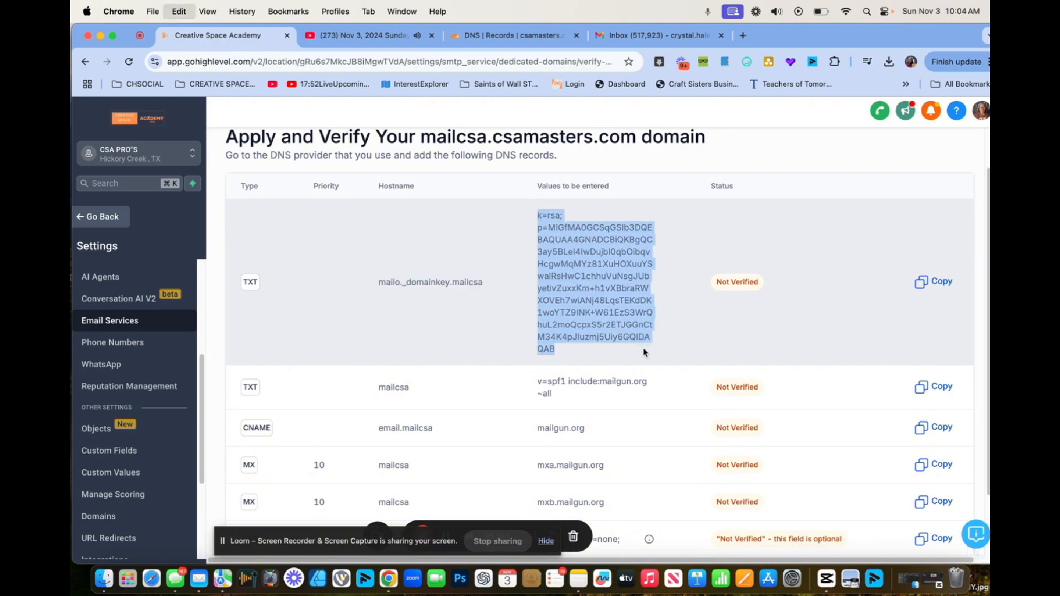
left_click(497, 36)
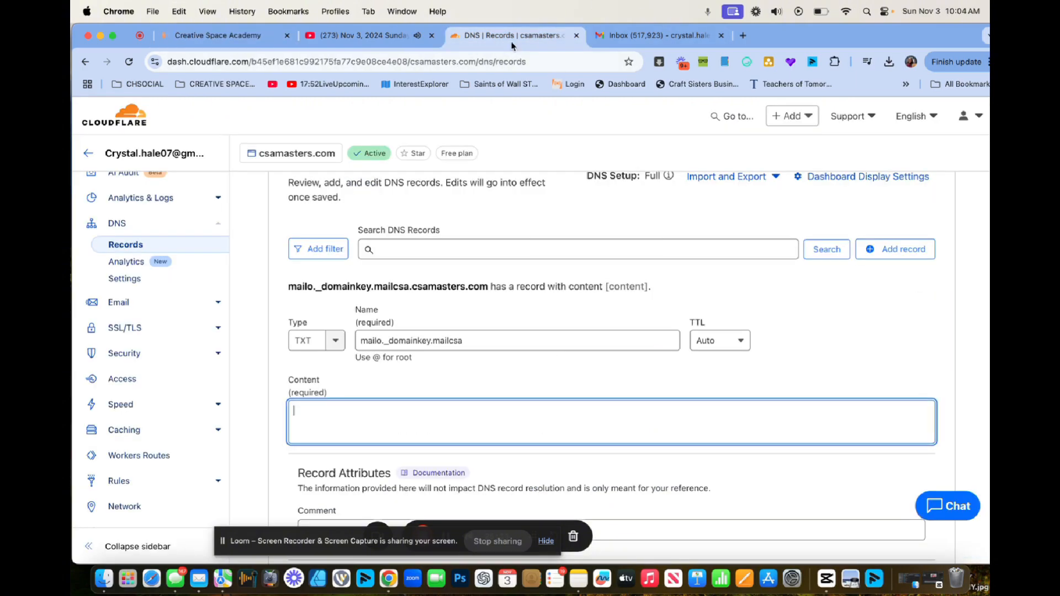
key("super+v")
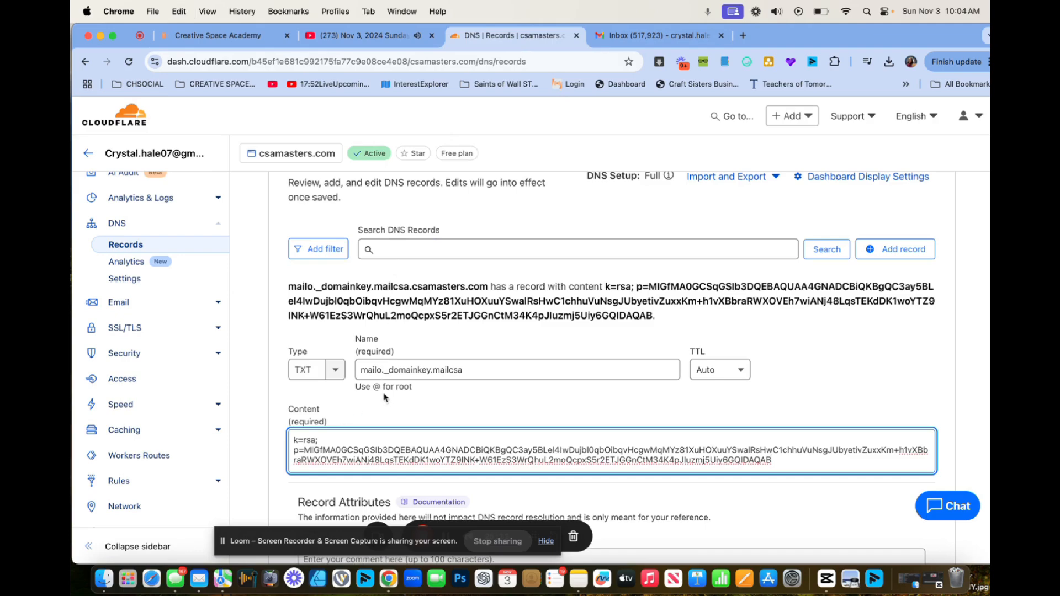
scroll(385, 398, "down", 3)
scroll(385, 398, "down", 2)
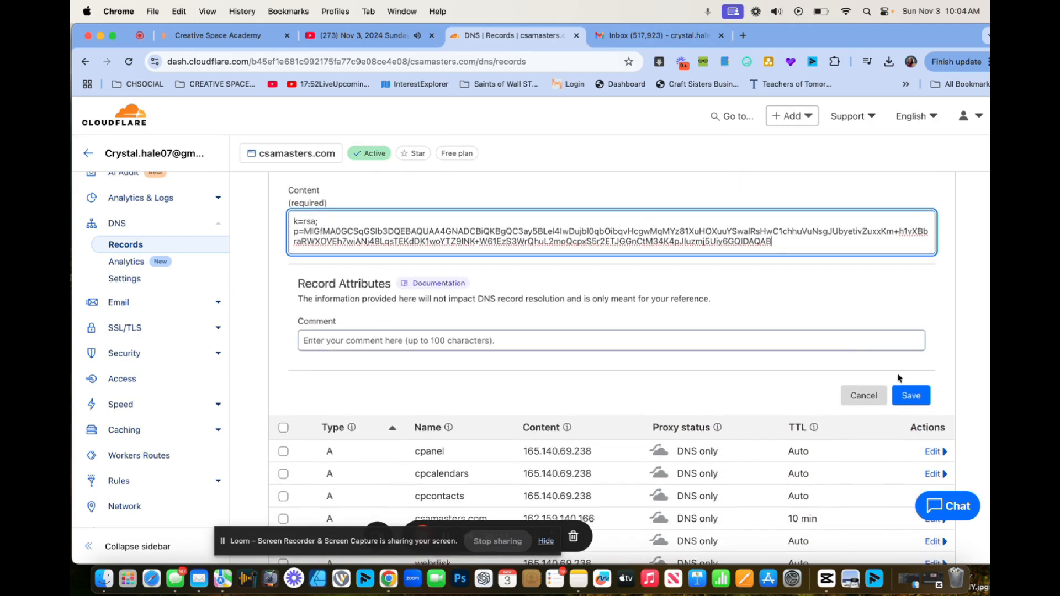
left_click(913, 397)
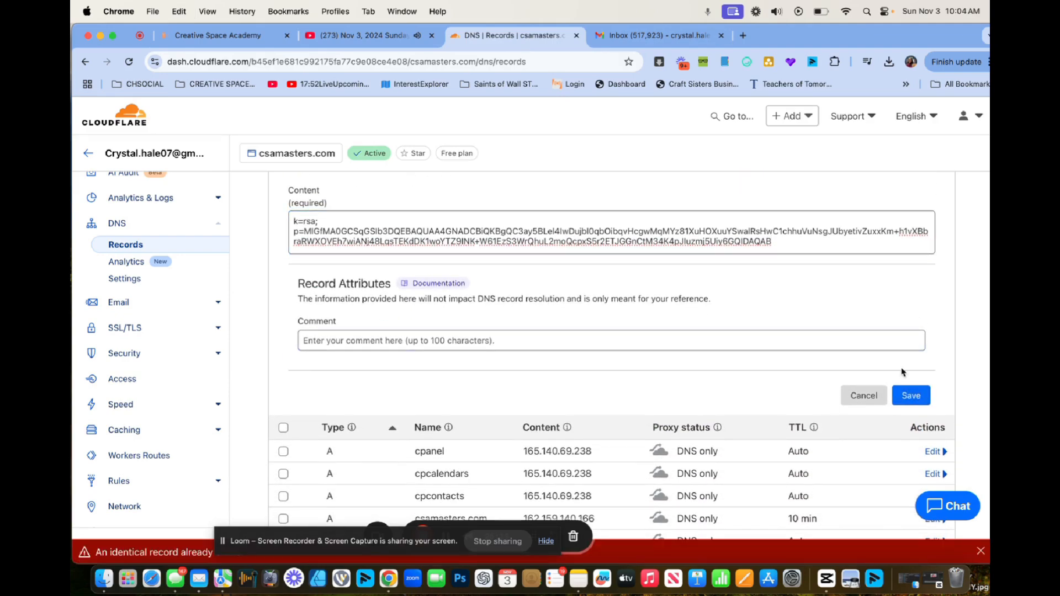
Review the pasted DKIM content, then run Verify Domain for mailcsa.csamasters.com in GoHighLevel.
scroll(318, 393, "up", 5)
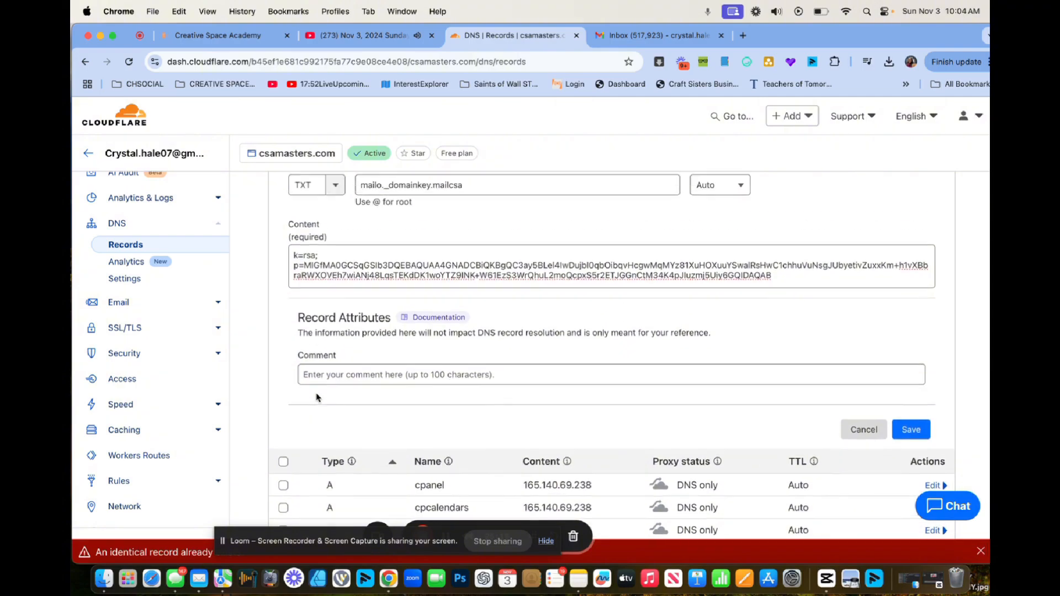
scroll(317, 396, "down", 10)
scroll(317, 396, "down", 3)
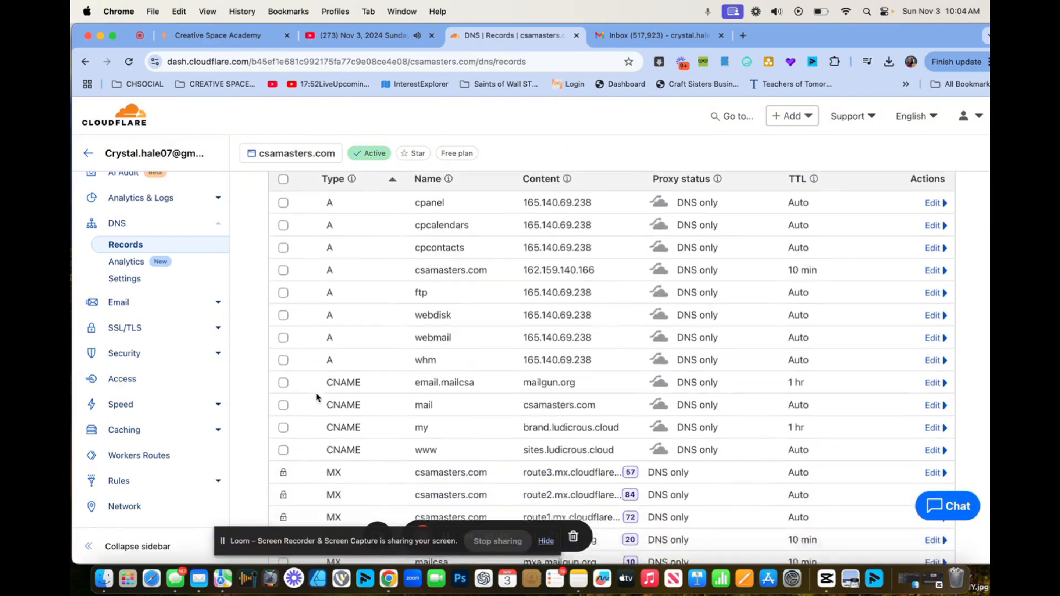
scroll(317, 396, "up", 7)
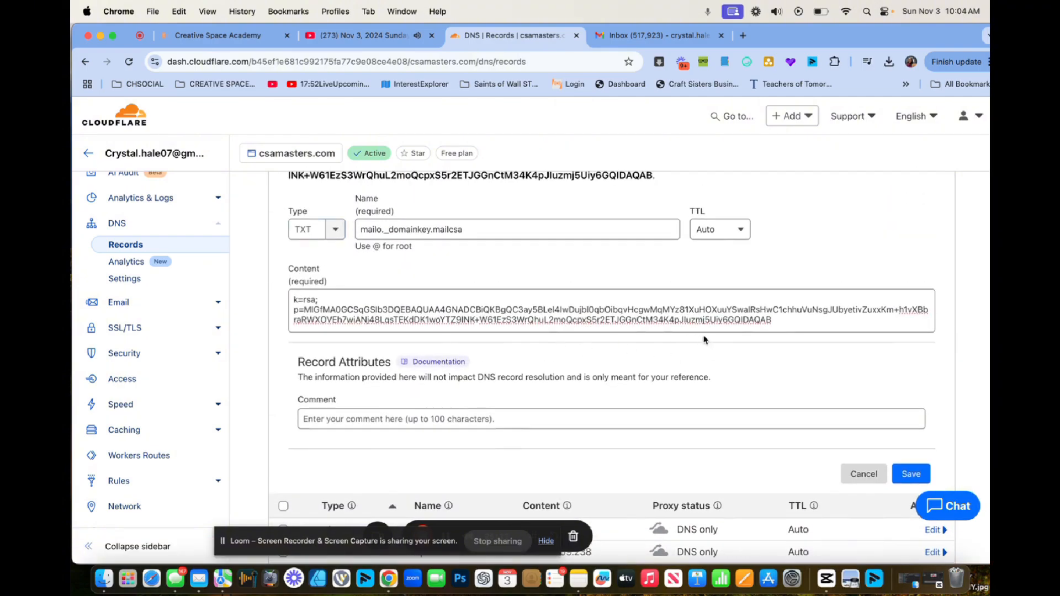
left_click_drag(765, 323, 307, 278)
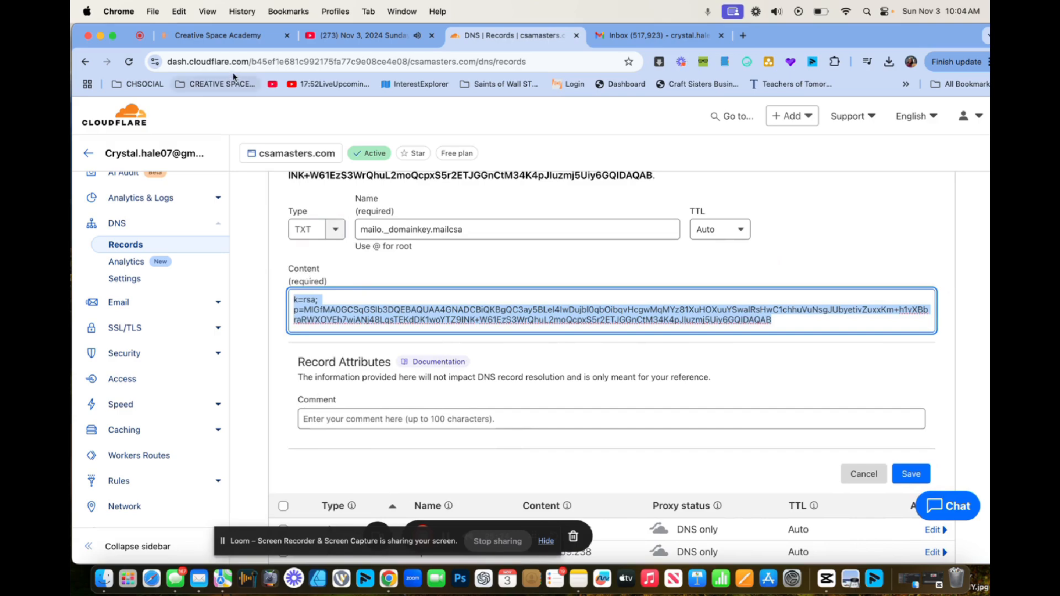
left_click(218, 35)
scroll(859, 362, "down", 2)
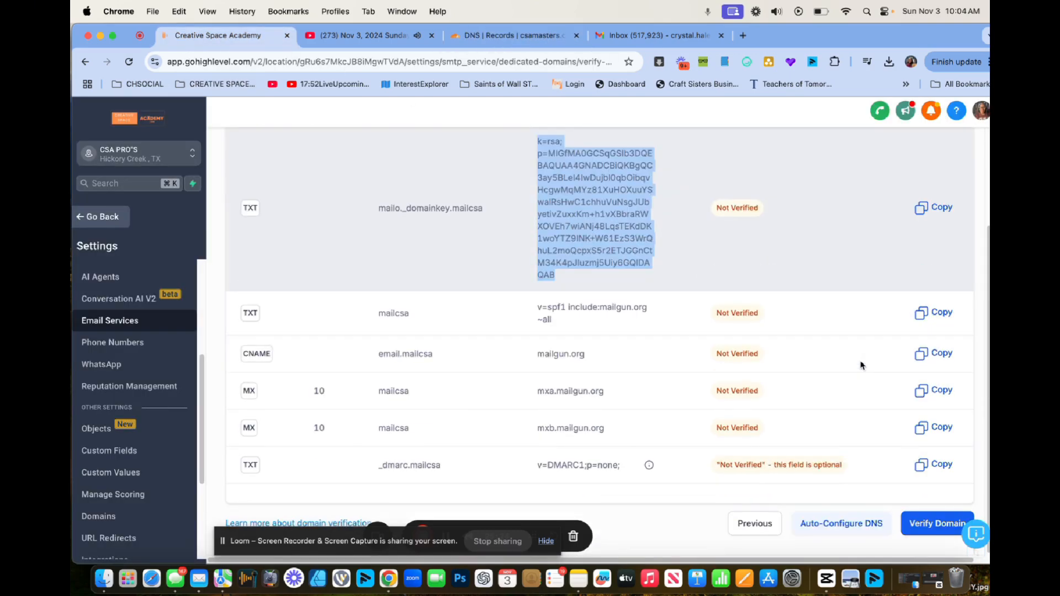
left_click(915, 522)
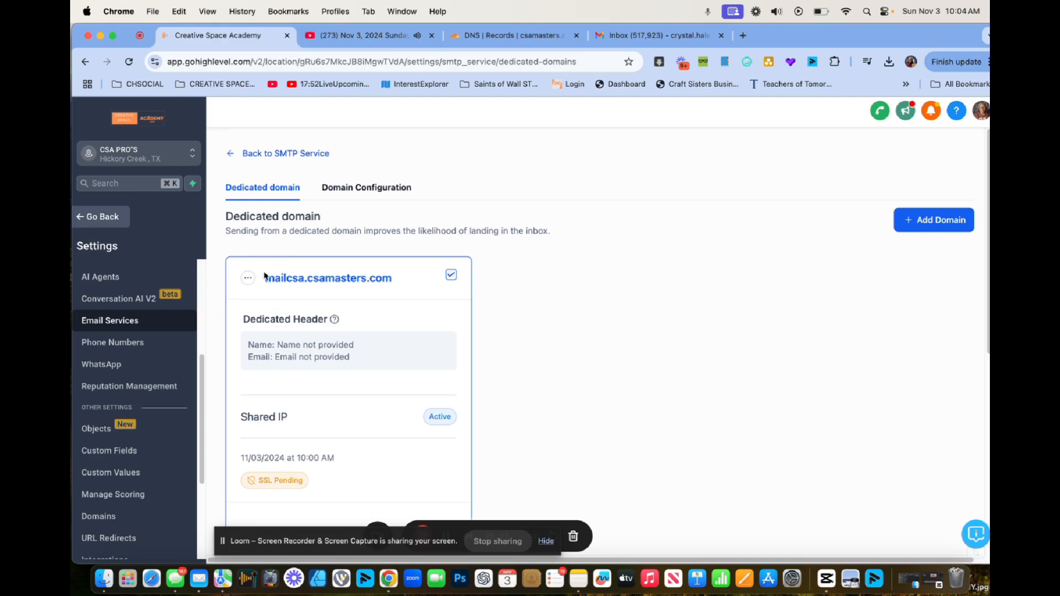
Inspect the mailcsa.csamasters.com actions menu and email tracking settings, then close them.
left_click(247, 280)
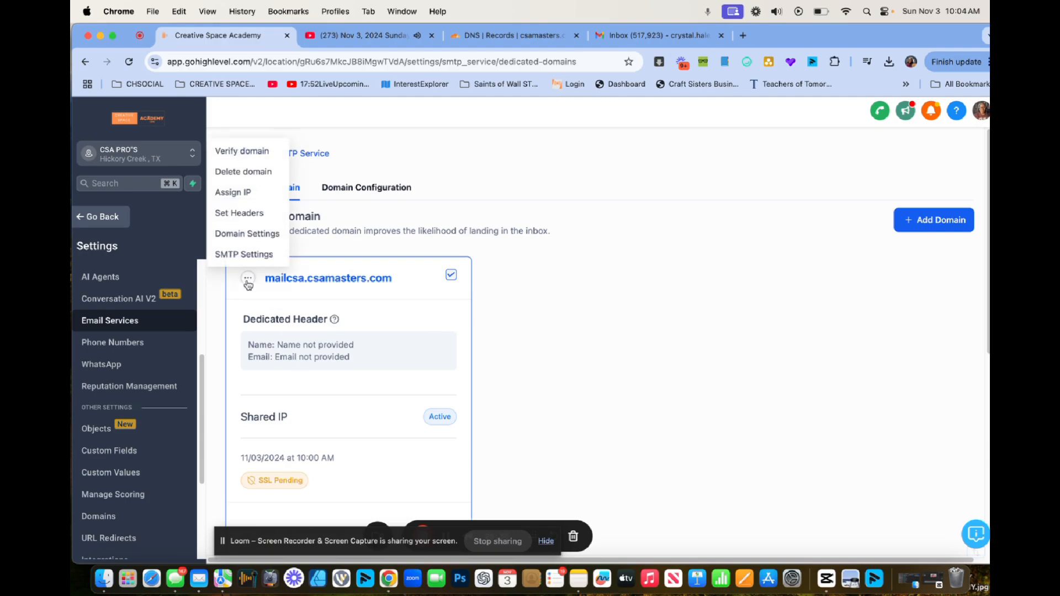
left_click(260, 235)
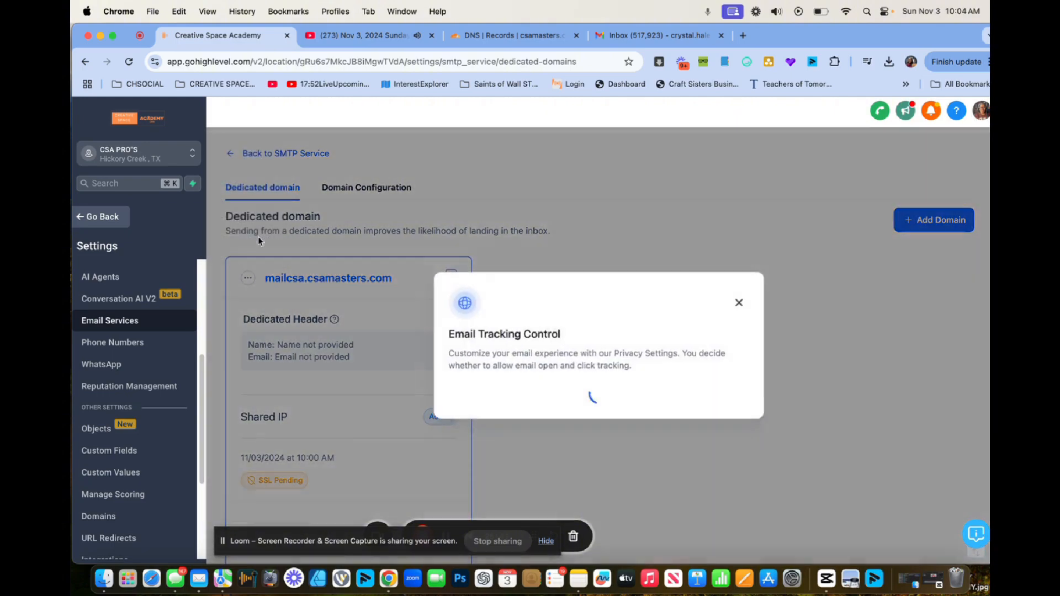
left_click(360, 283)
right_click(241, 154)
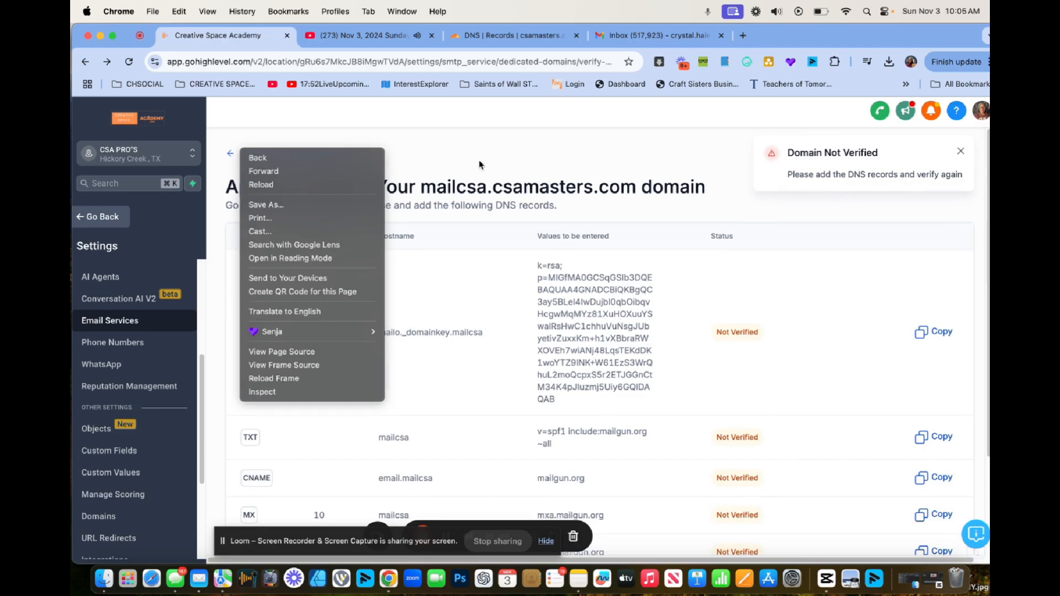
left_click(564, 168)
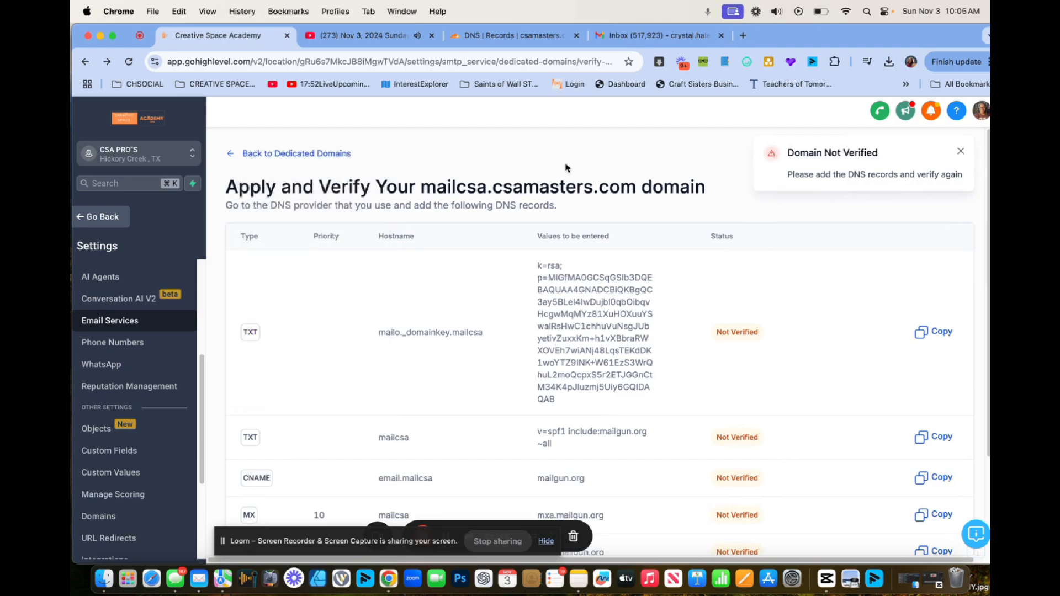
Run Verify Domain again so the domain shows SSL Issued.
scroll(423, 214, "down", 5)
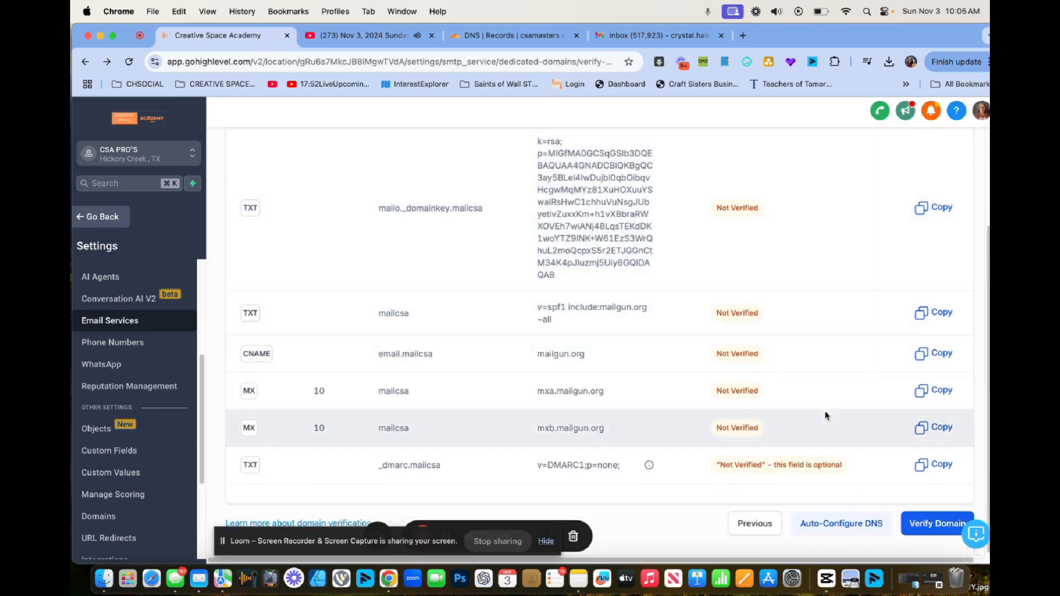
scroll(873, 317, "up", 2)
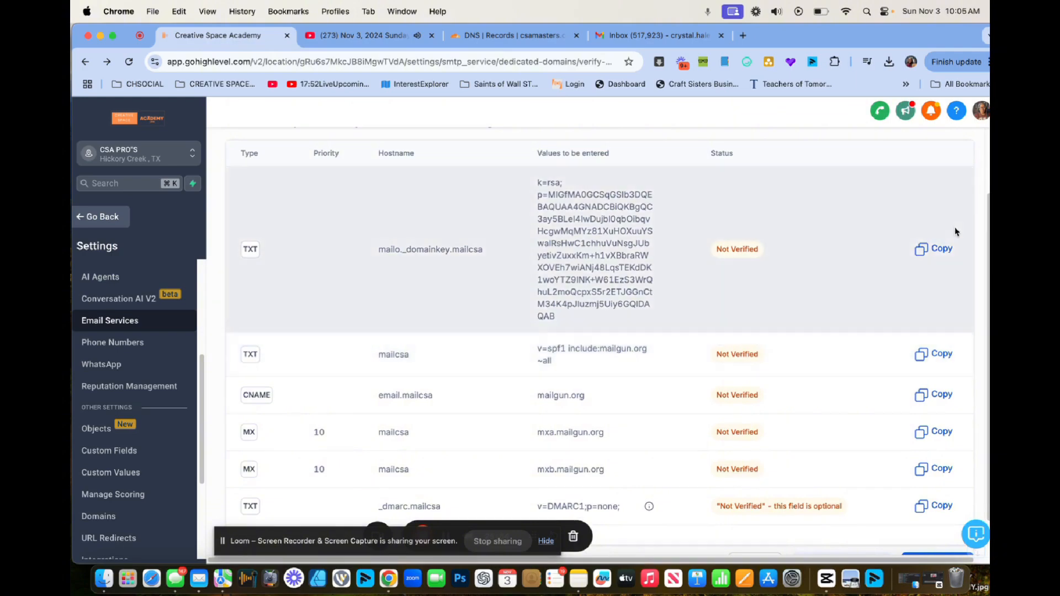
scroll(894, 368, "down", 2)
left_click(914, 526)
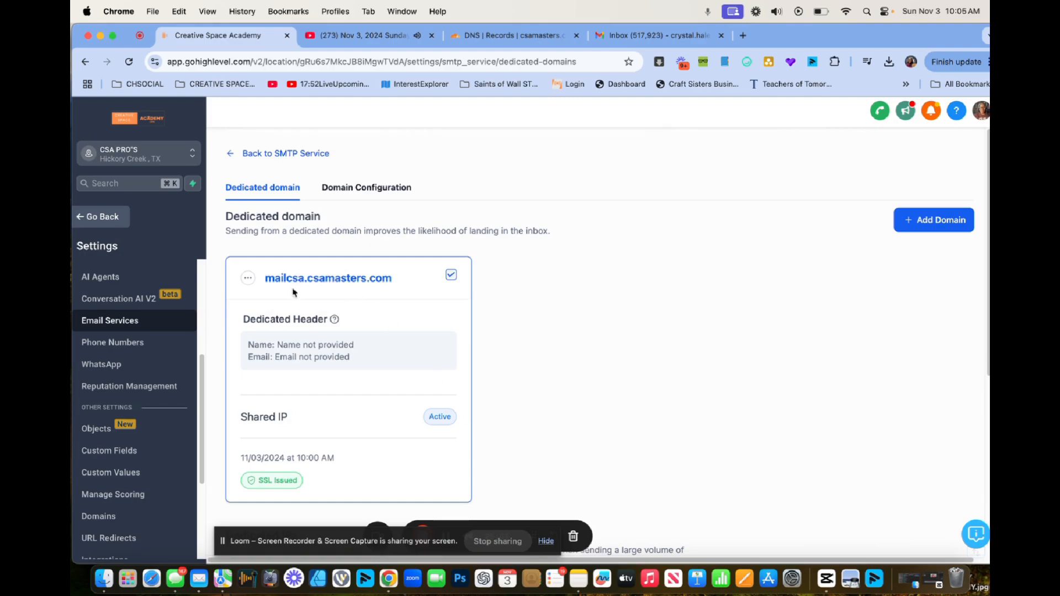
Save a dedicated header with the sender's from name and from e-mail address.
left_click(247, 279)
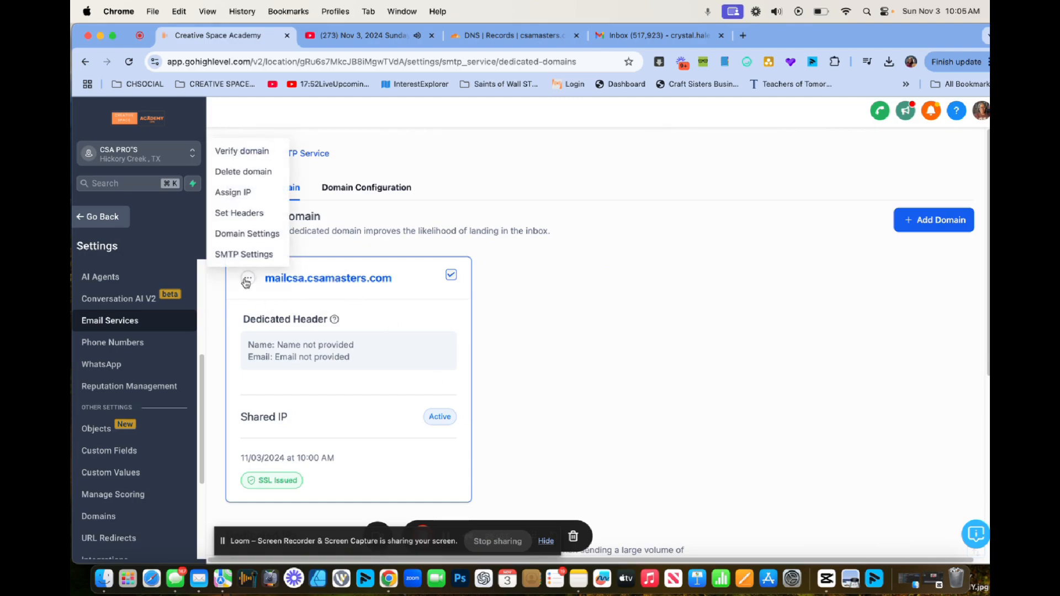
left_click(250, 214)
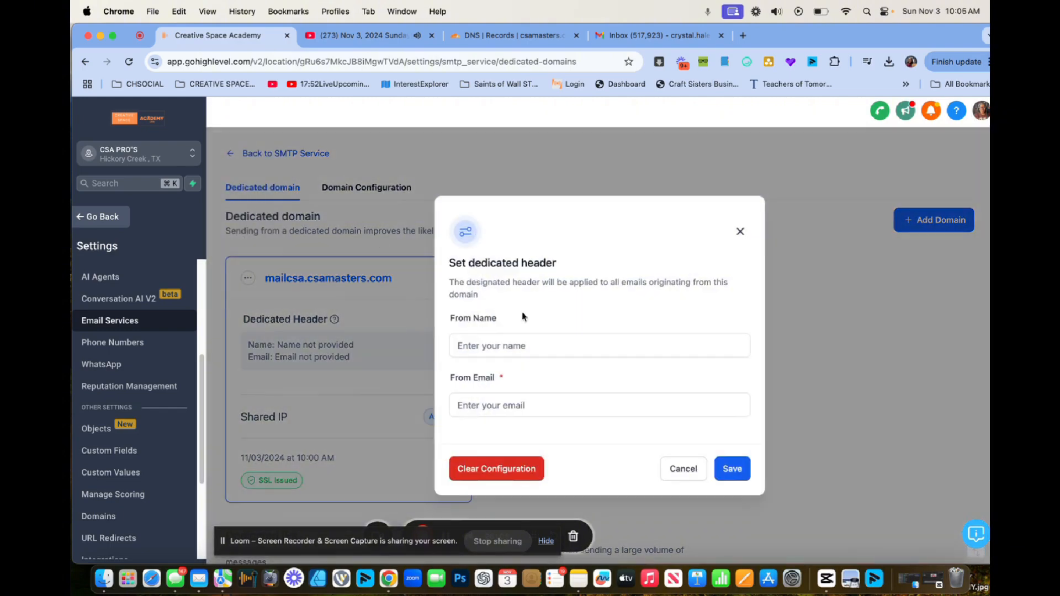
left_click(518, 347)
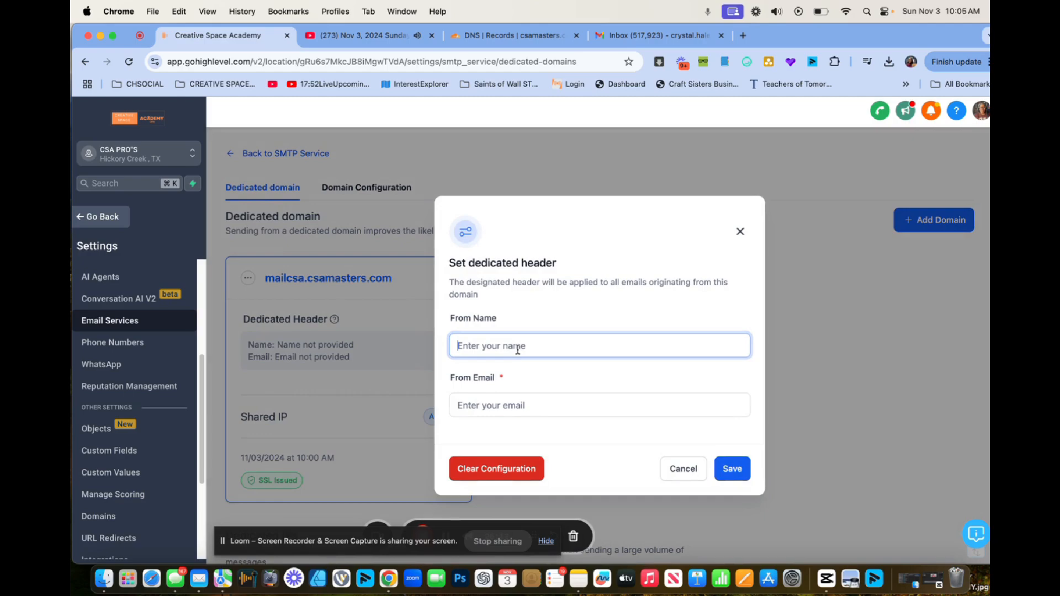
type("Lady Hale")
key("Tab")
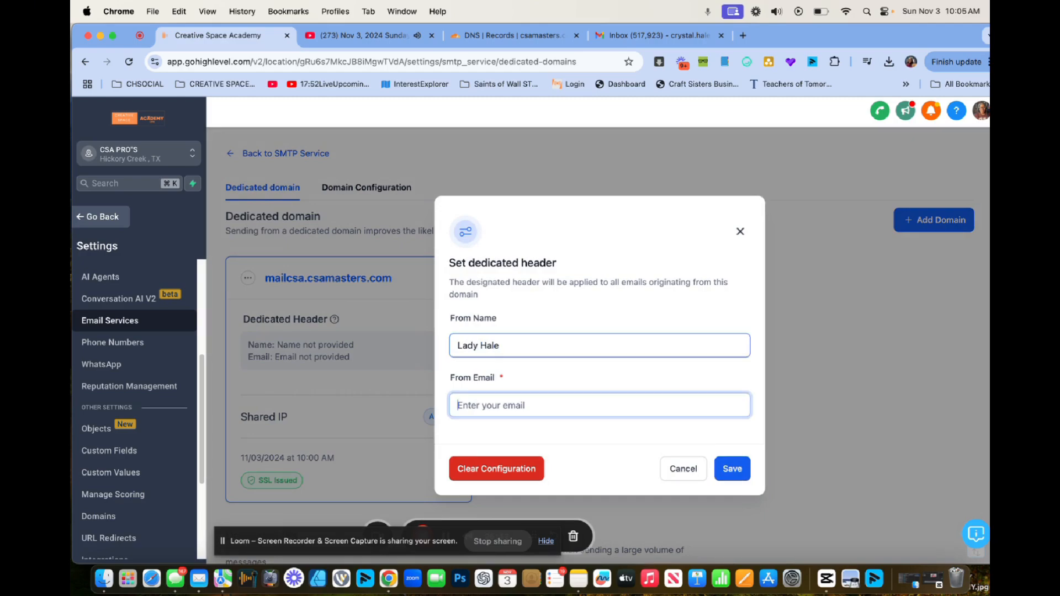
left_click(744, 470)
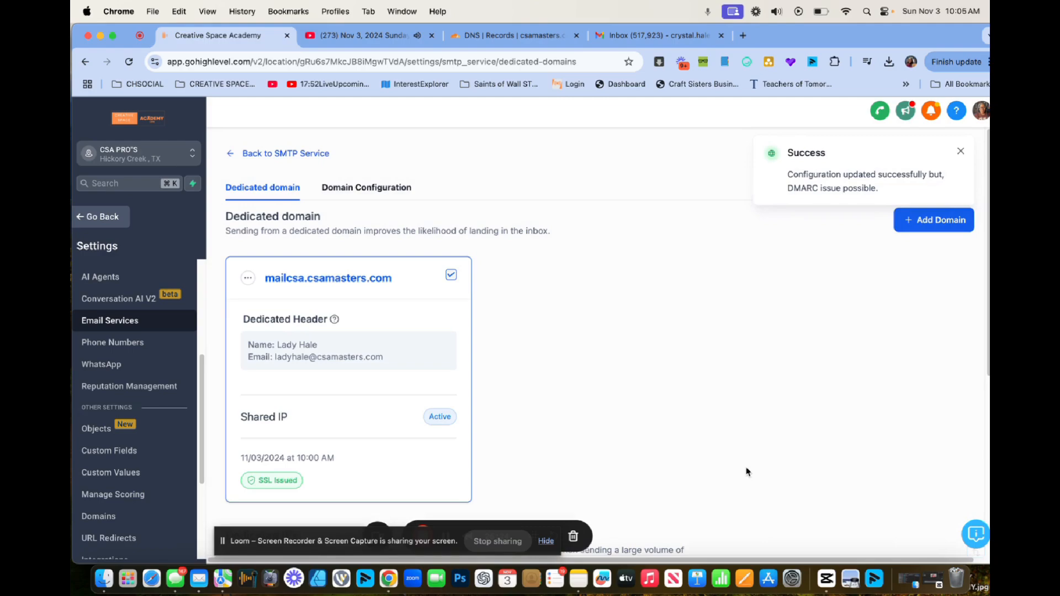
left_click(345, 188)
Select mailcsa.csamasters.com in the Workflow, One-One Conversation, Campaign and Bulk Email domain dropdowns.
left_click(334, 298)
left_click(328, 325)
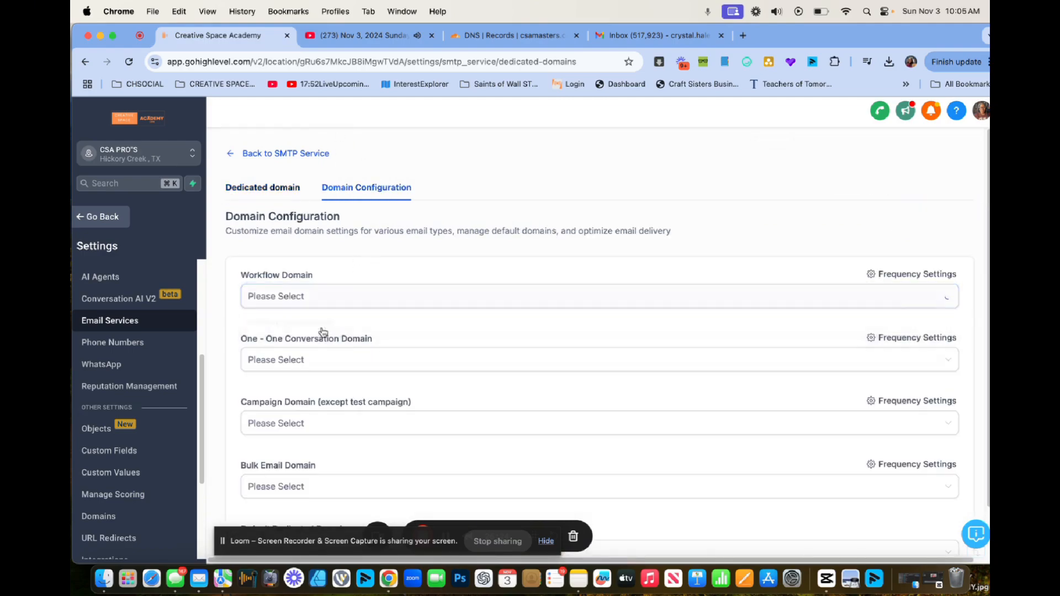
left_click(312, 358)
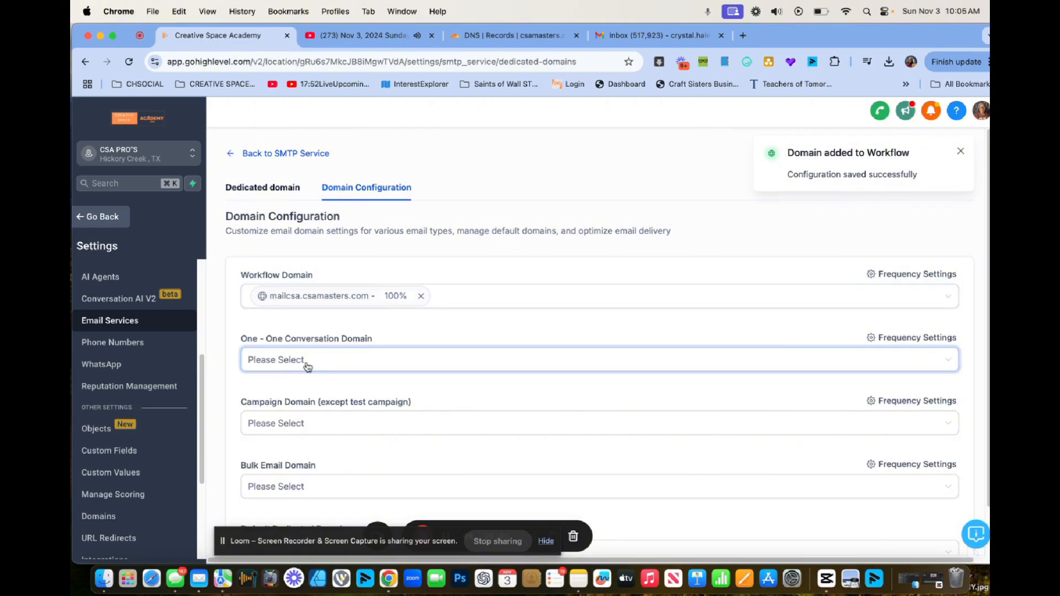
left_click(305, 388)
scroll(303, 406, "down", 1)
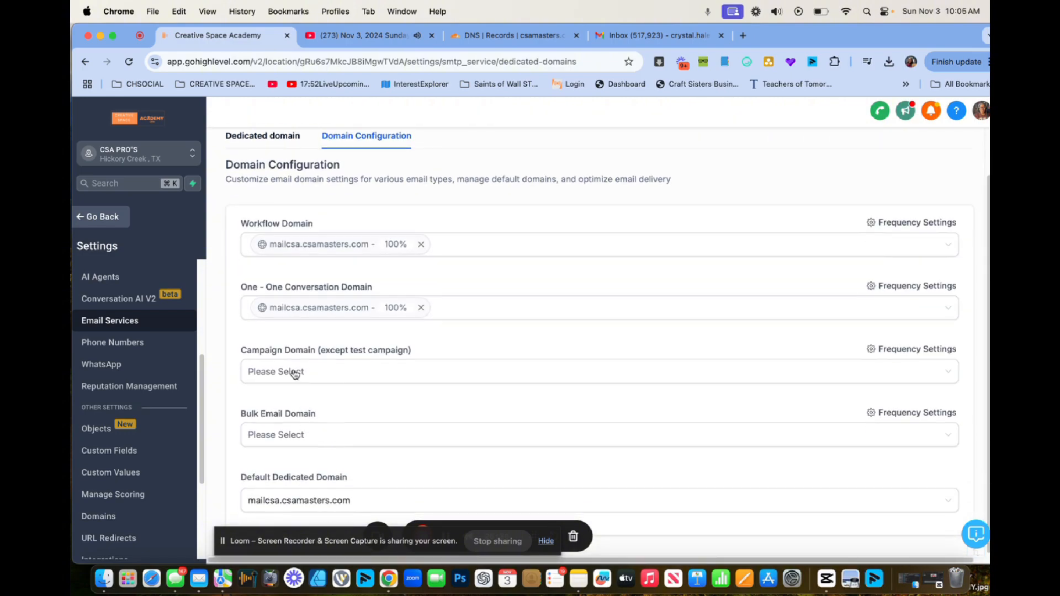
left_click(291, 371)
left_click(287, 398)
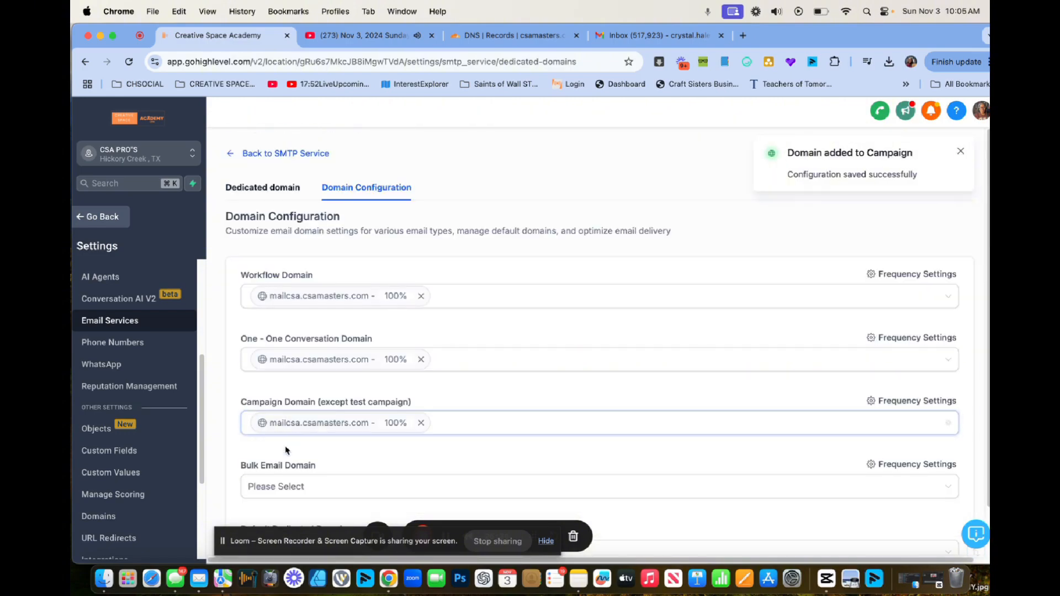
scroll(280, 437, "down", 2)
left_click(281, 435)
left_click(289, 464)
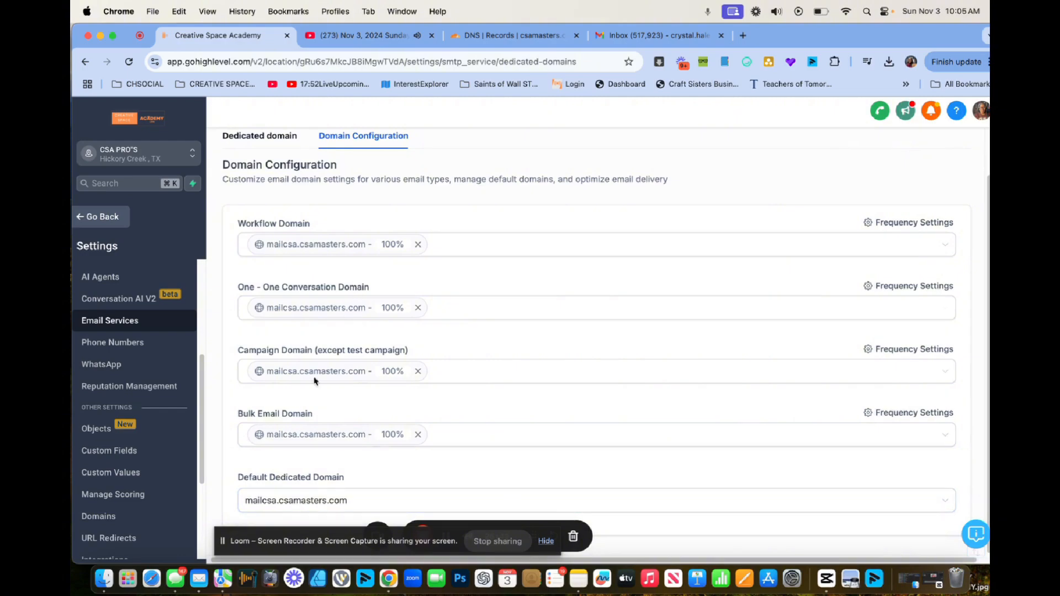
left_click_drag(238, 542, 612, 378)
scroll(357, 383, "up", 2)
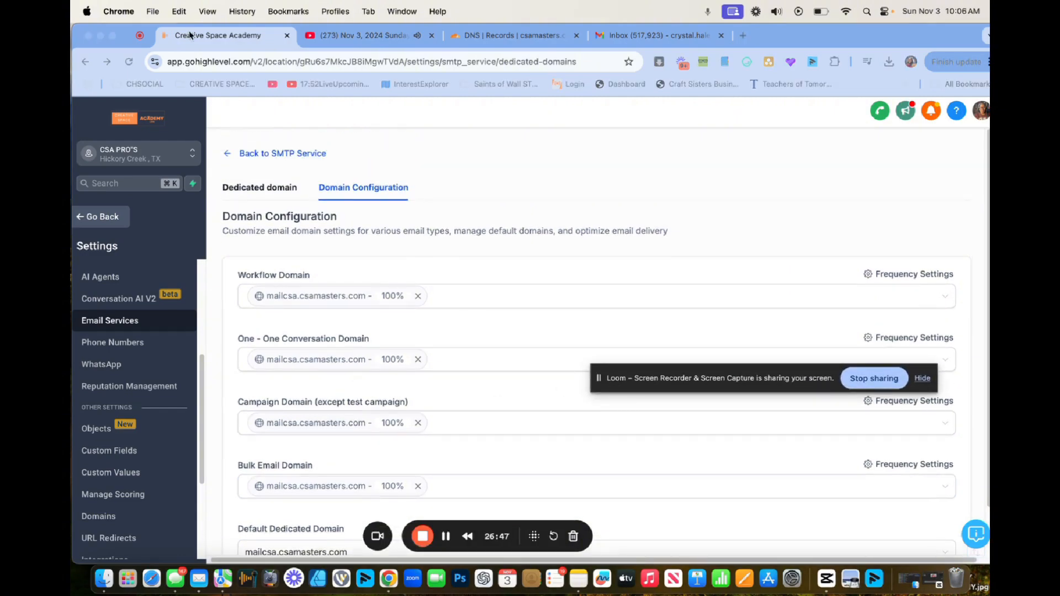
left_click(78, 218)
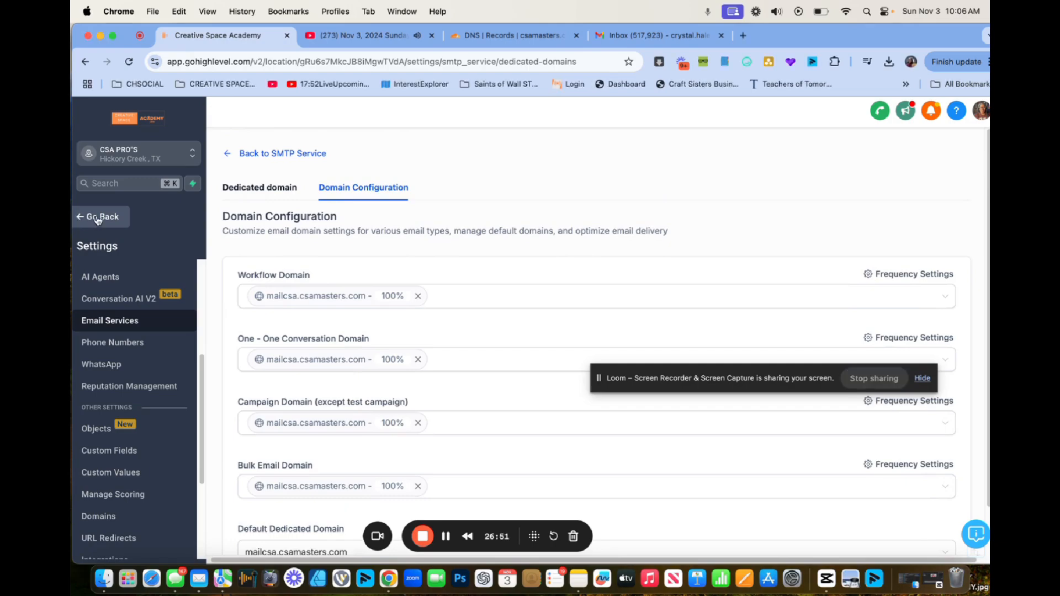
Start a new message in Conversations and add the recipient's Gmail address as a new contact.
left_click(97, 220)
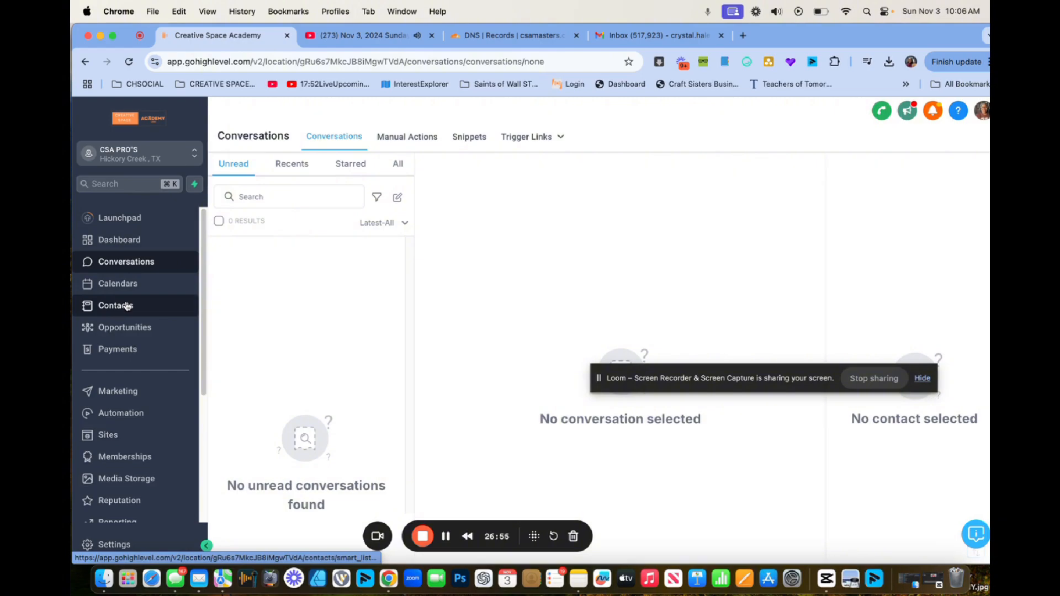
left_click(398, 197)
left_click(454, 352)
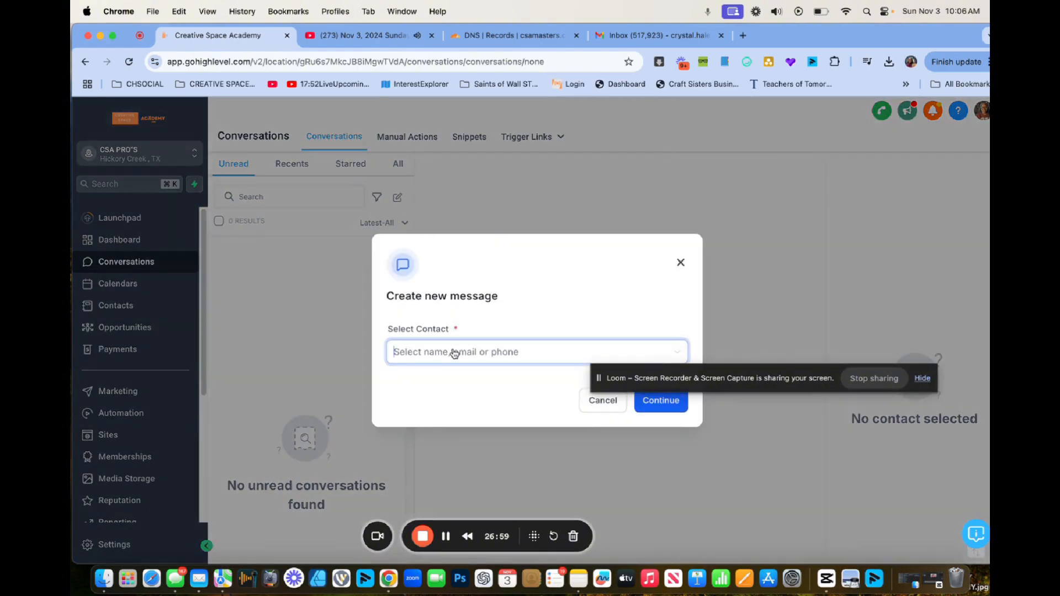
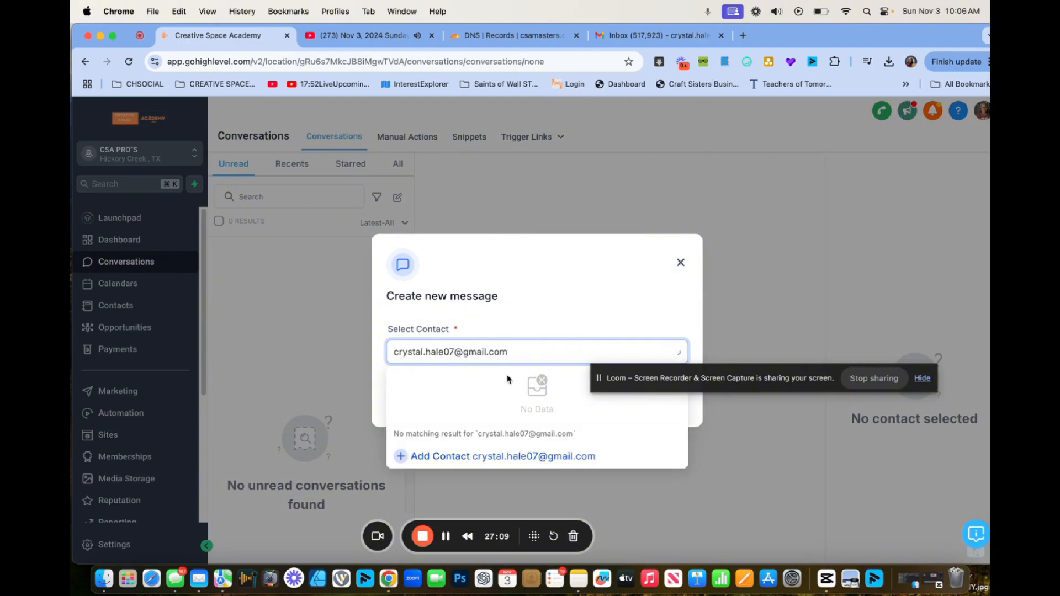
left_click(501, 456)
Fill in the contact's first name, last name and phone number, then continue to the conversation.
left_click(435, 372)
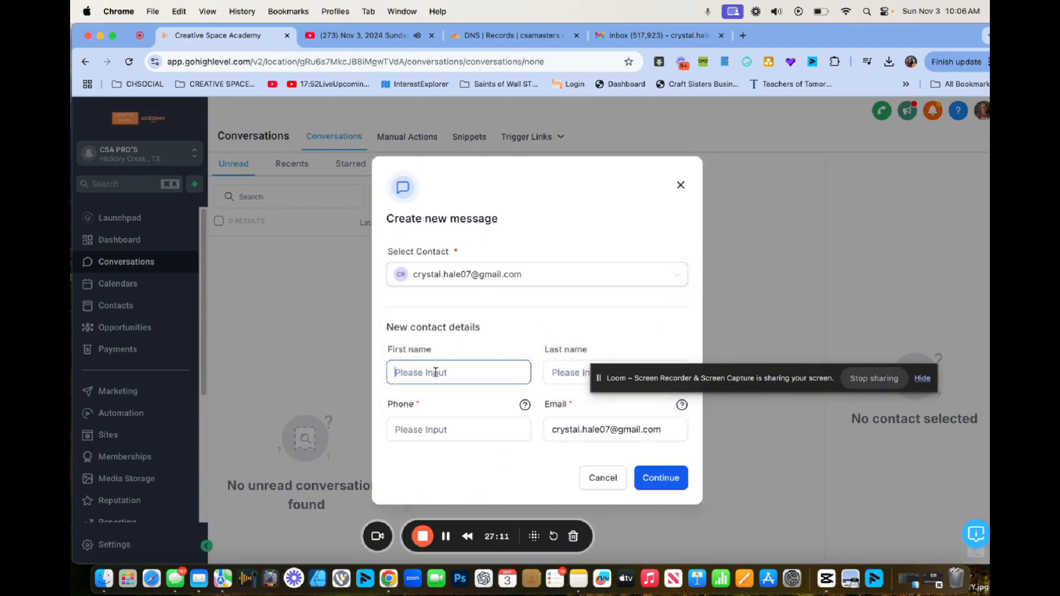
left_click_drag(690, 375, 732, 122)
left_click(411, 376)
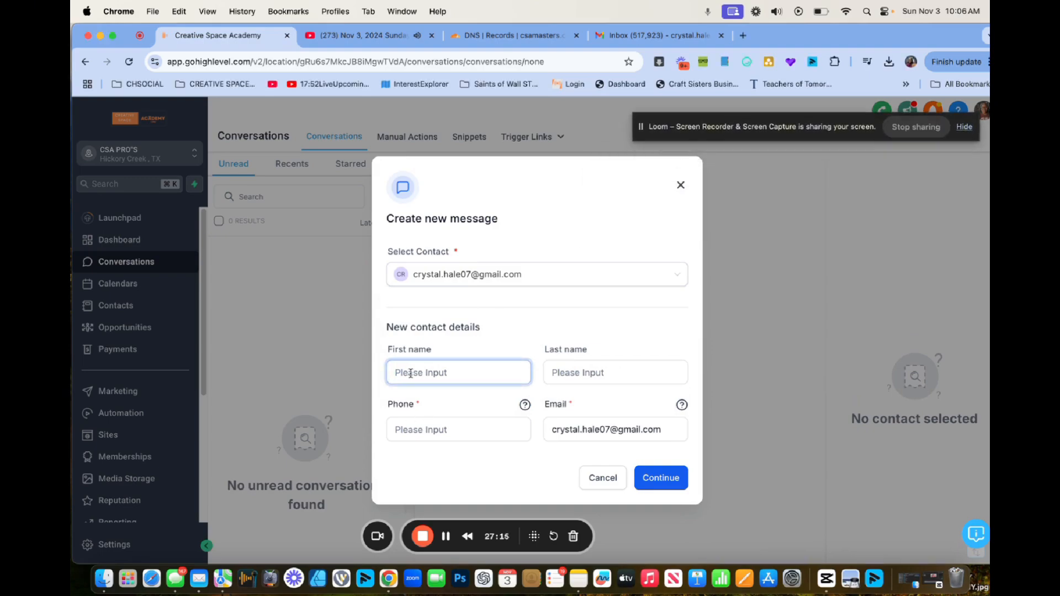
type("Crystal")
key("Tab")
type("H")
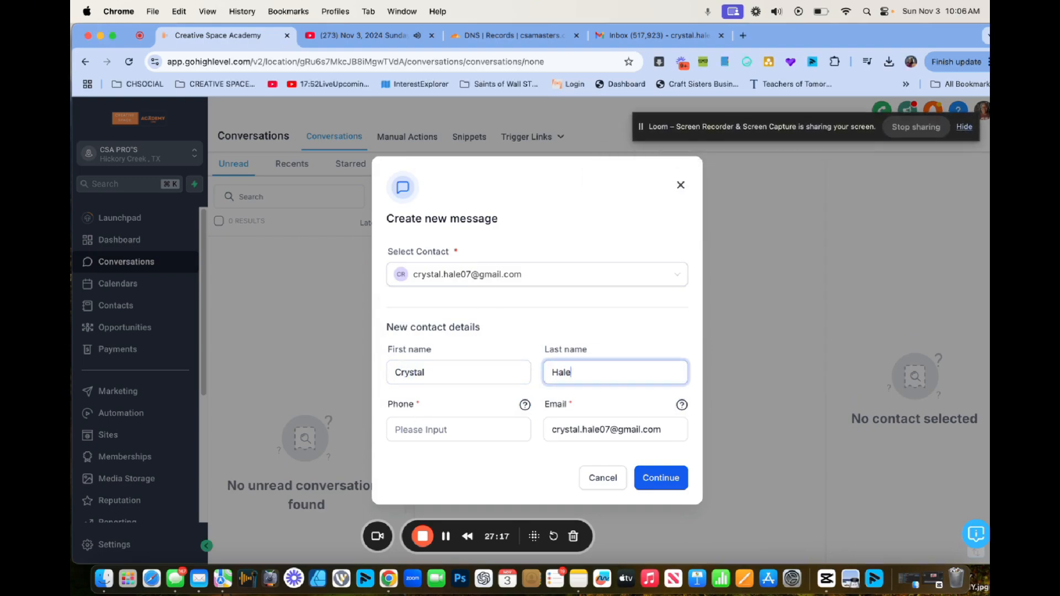
left_click(416, 430)
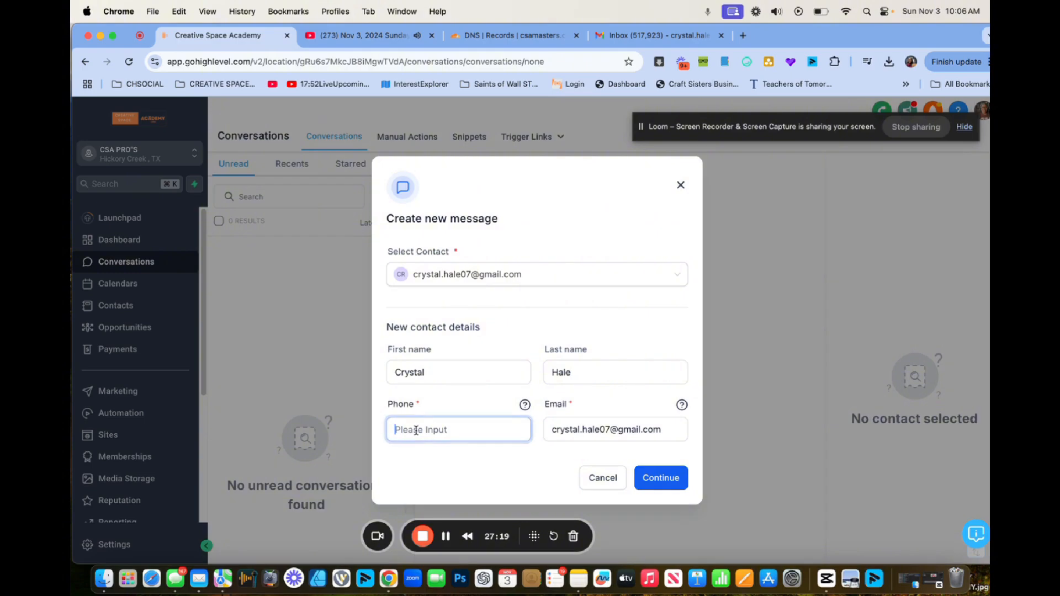
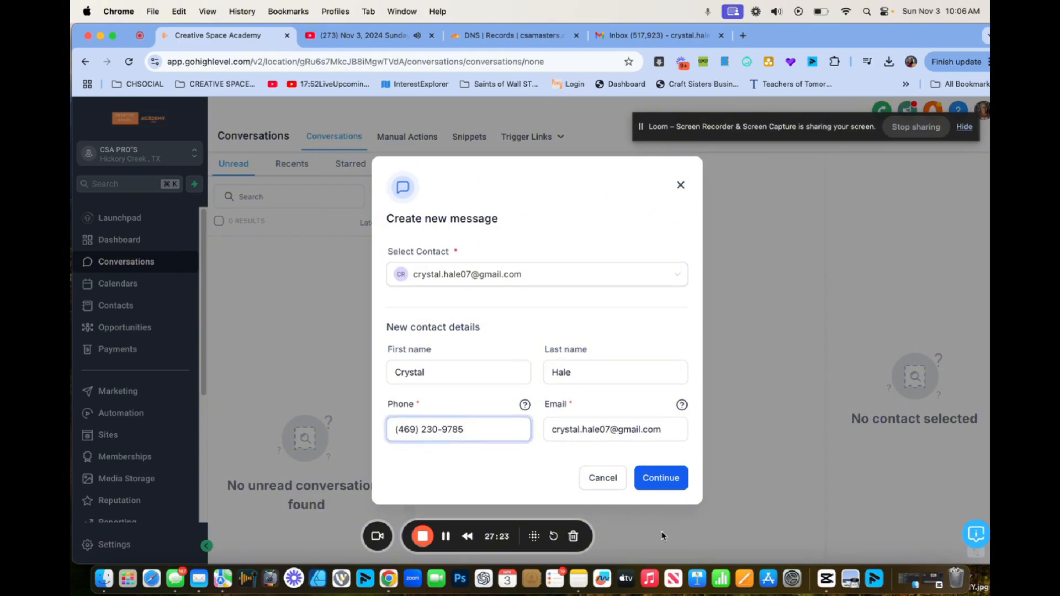
left_click(673, 484)
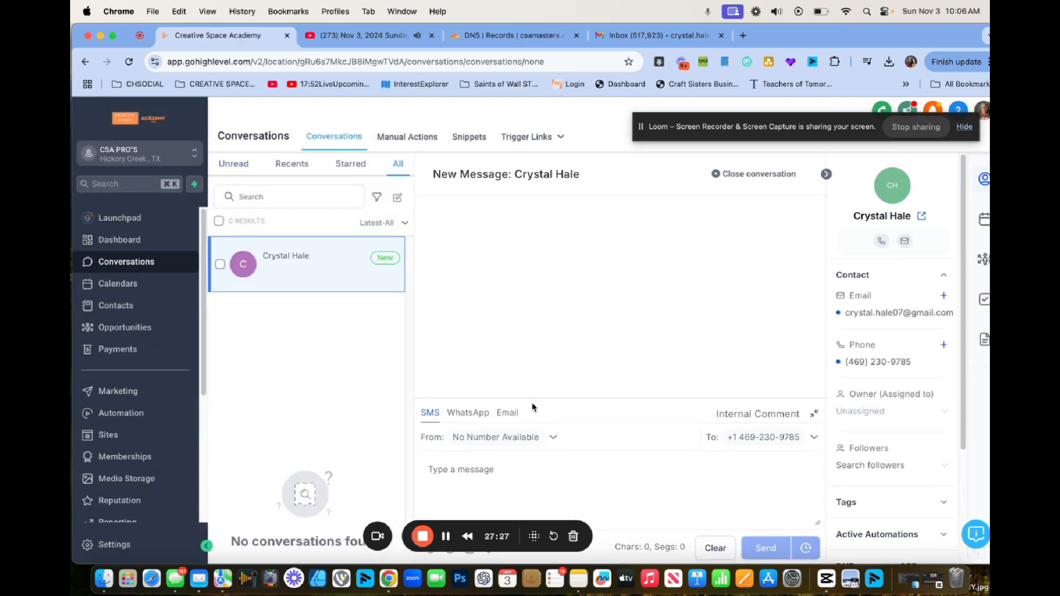
Draft an email to the contact with a 'GHL TEST' subject and a short check-in message.
left_click(511, 413)
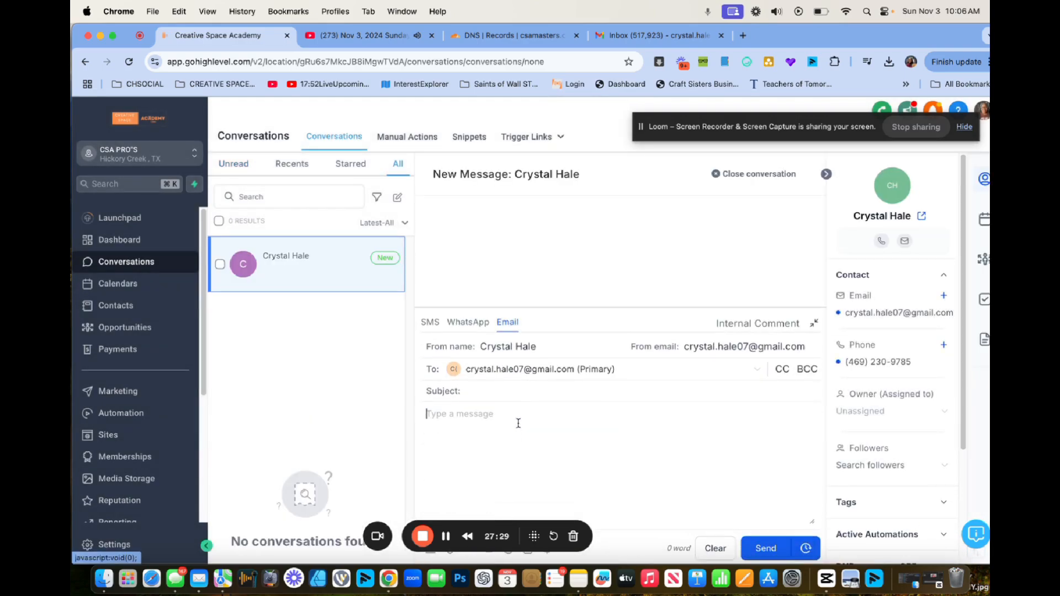
left_click(481, 390)
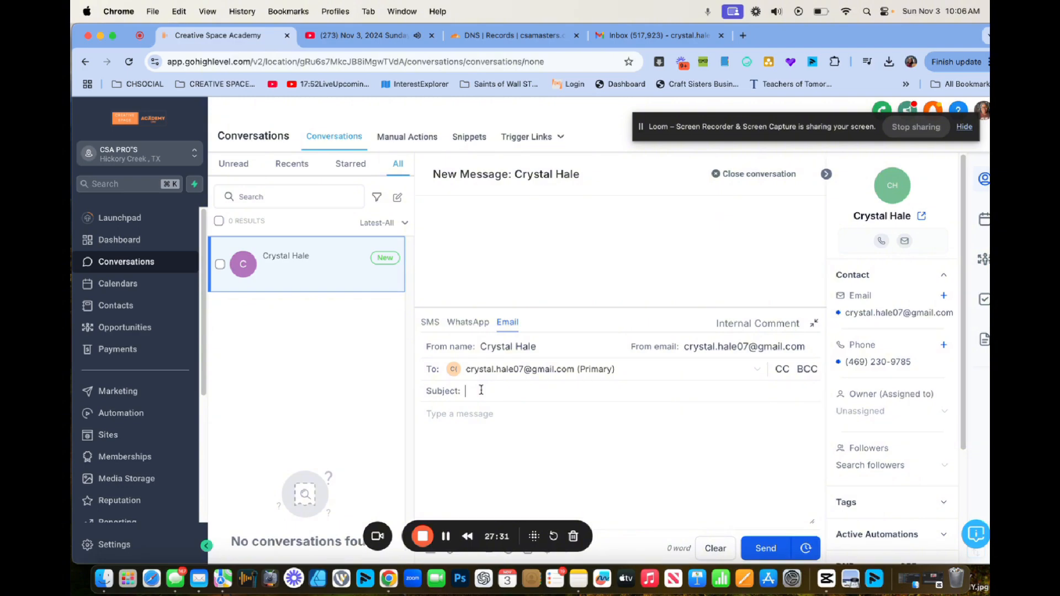
type("Lady Hale GHL TEST")
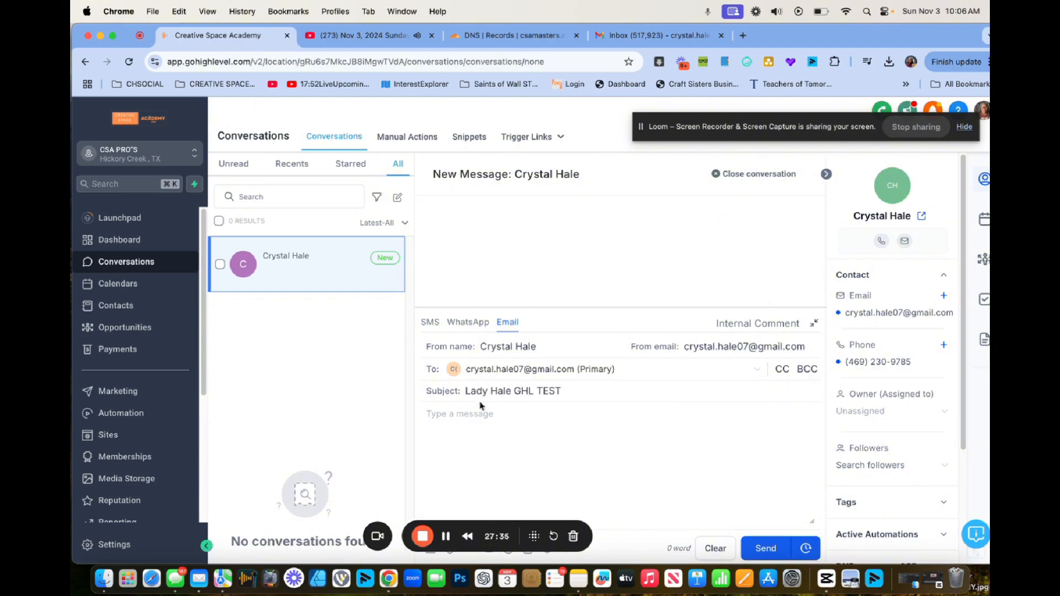
left_click(486, 427)
type("Hello lady hale just ")
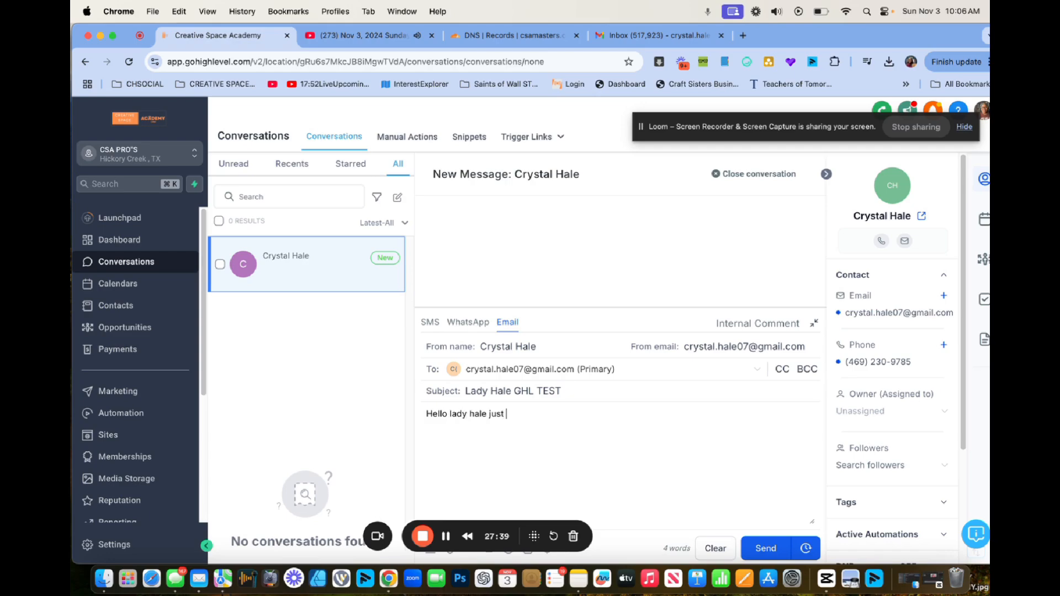
type("making sure you get this and I can se")
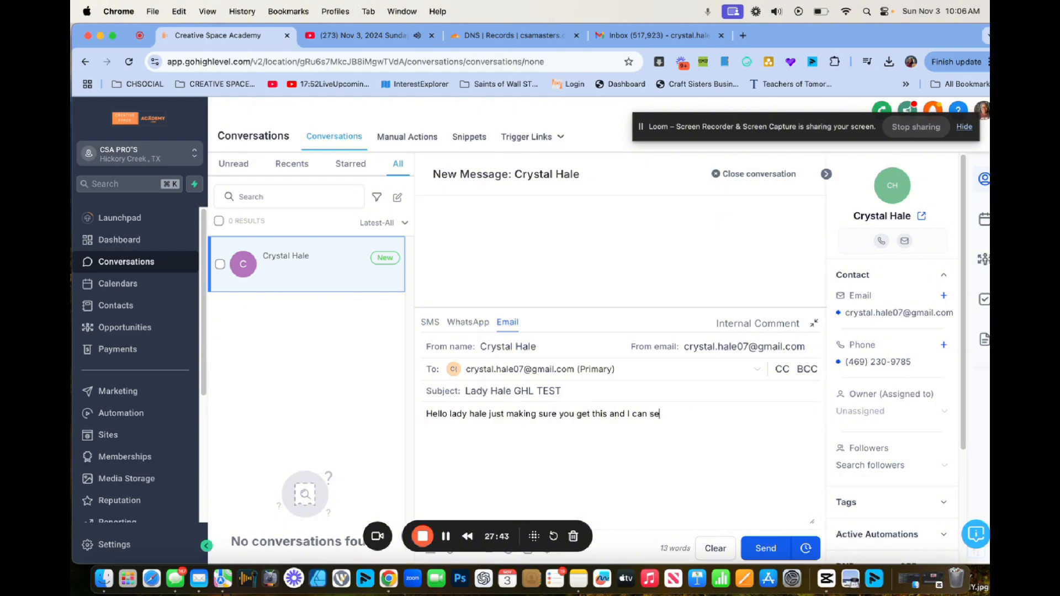
type("e what you get through there")
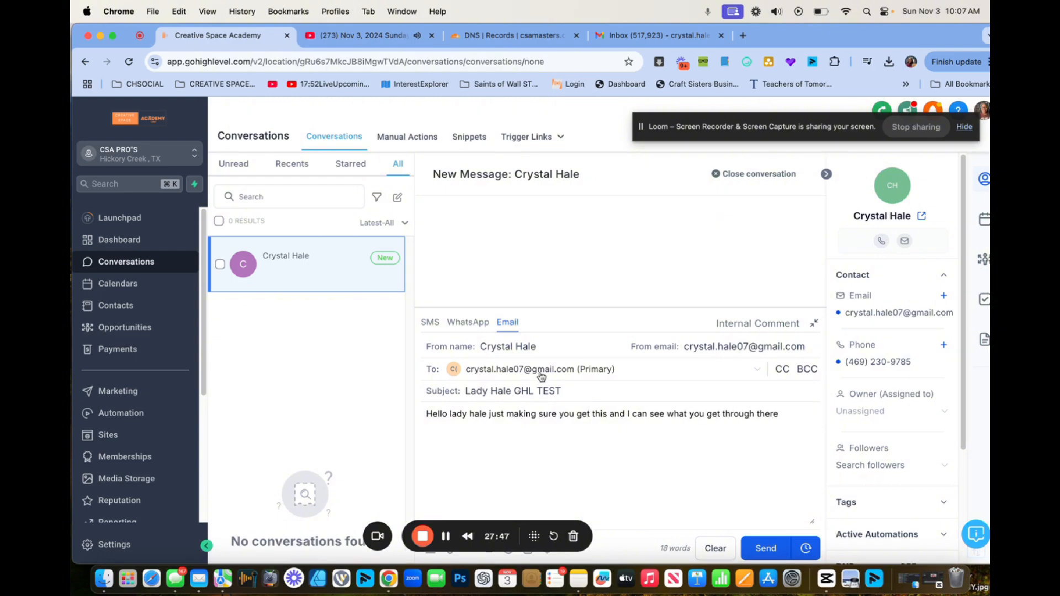
Select the email's sender name and scroll down the settings.
triple_click(541, 348)
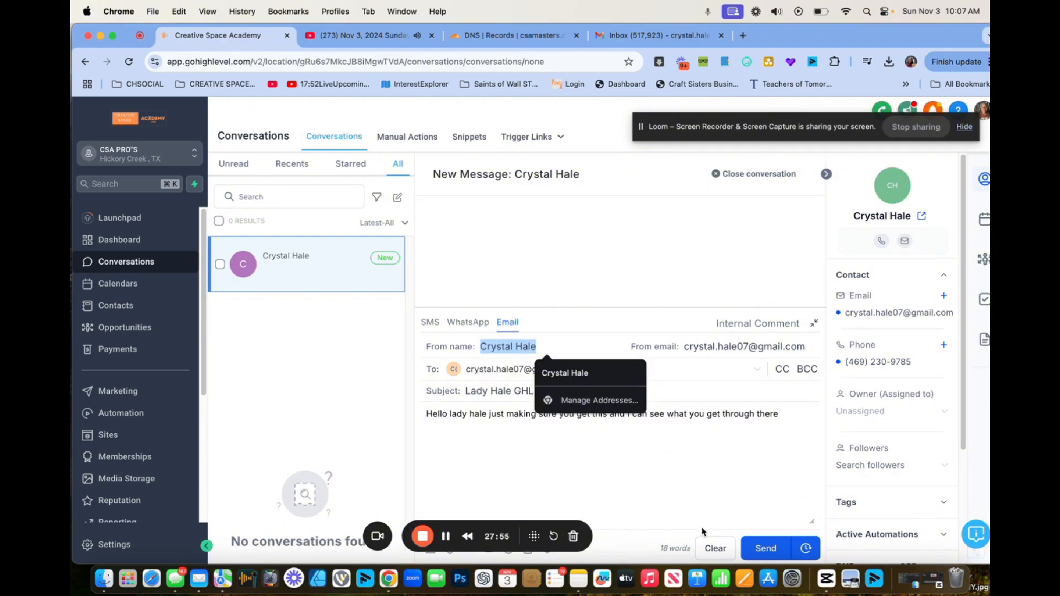
scroll(148, 470, "down", 3)
scroll(148, 472, "down", 1)
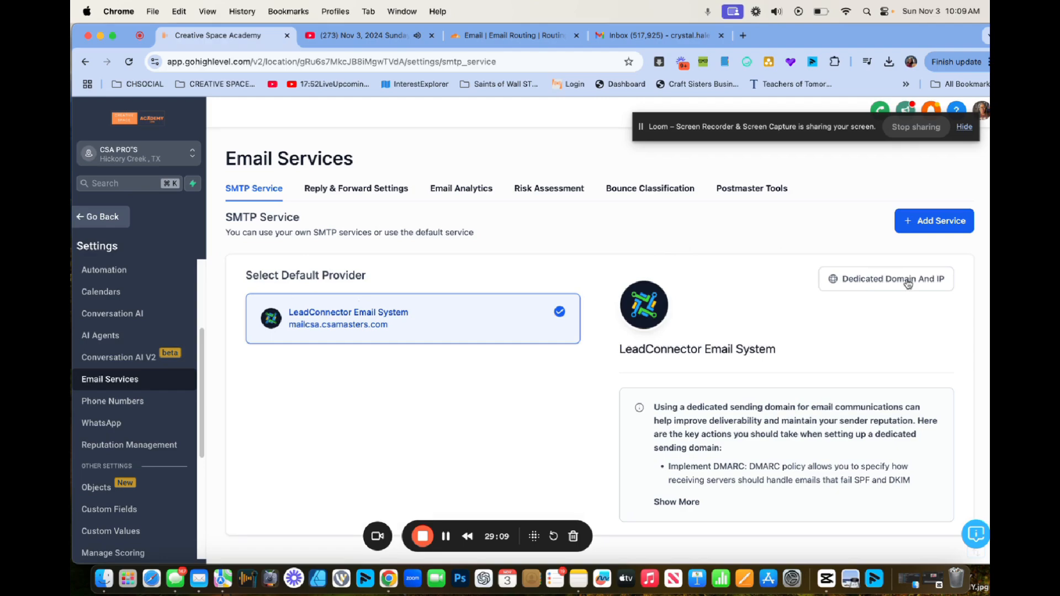
left_click(909, 281)
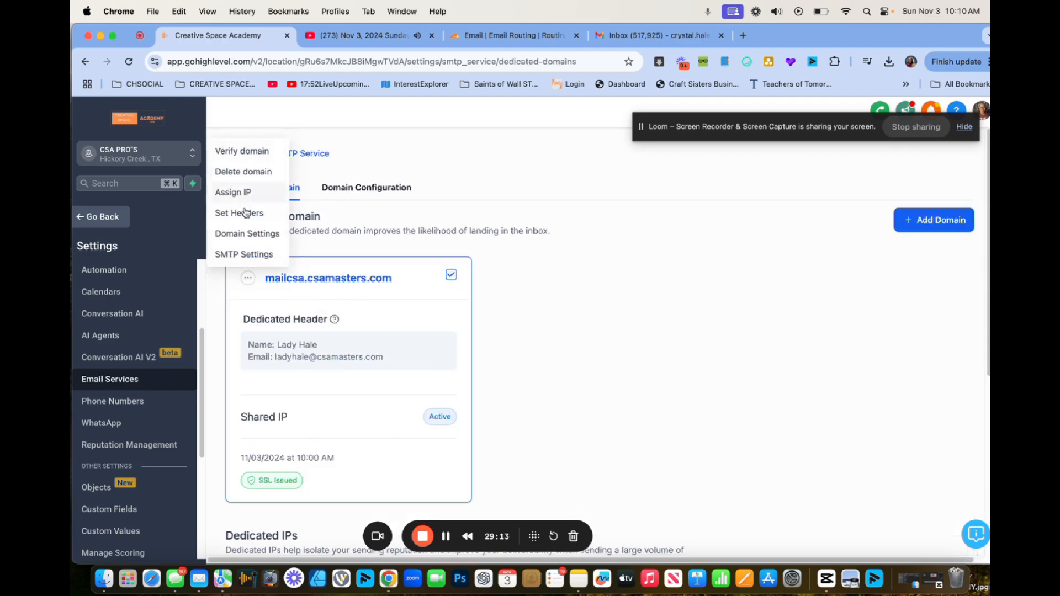
left_click(243, 215)
left_click_drag(515, 353, 427, 352)
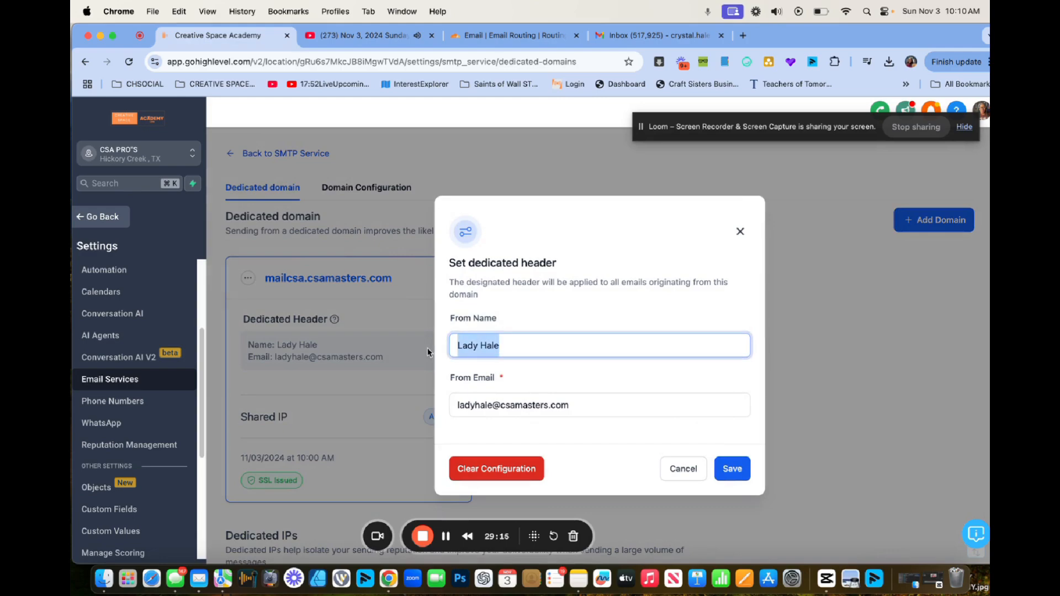
type("Creative ")
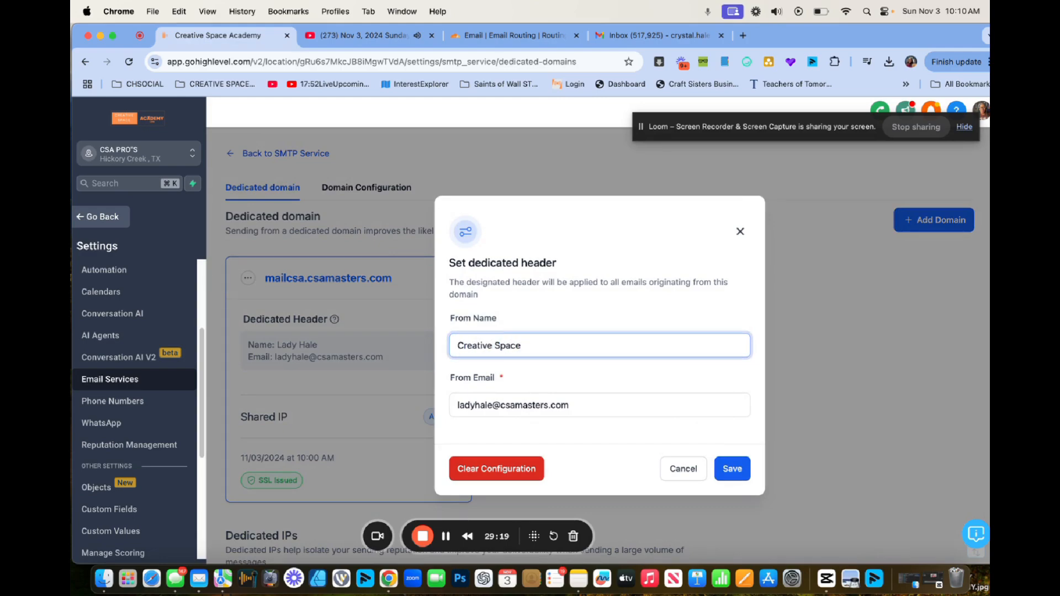
type("Space")
left_click_drag(454, 283, 518, 295)
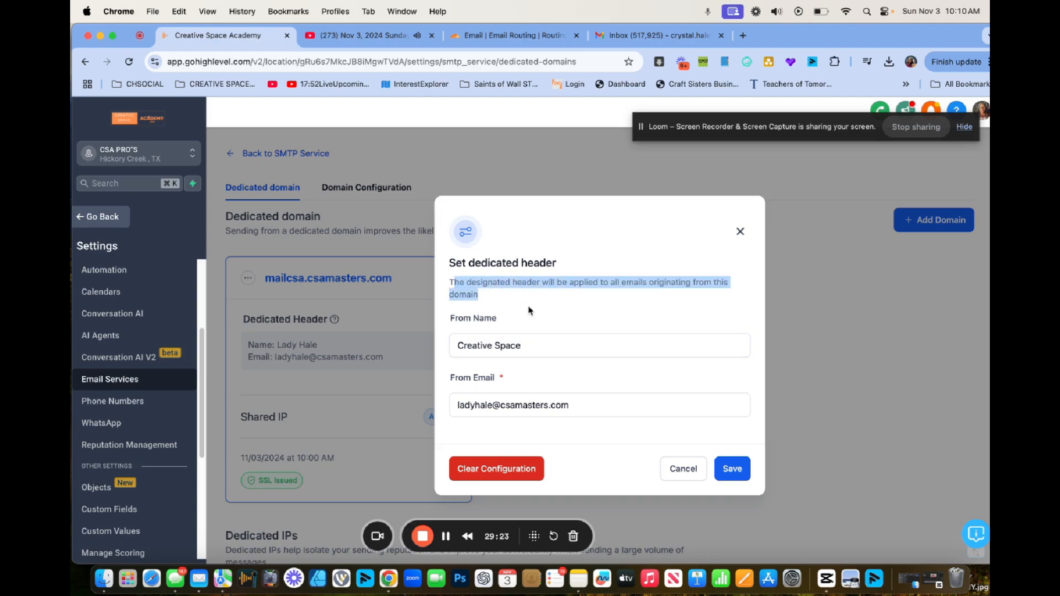
left_click(527, 344)
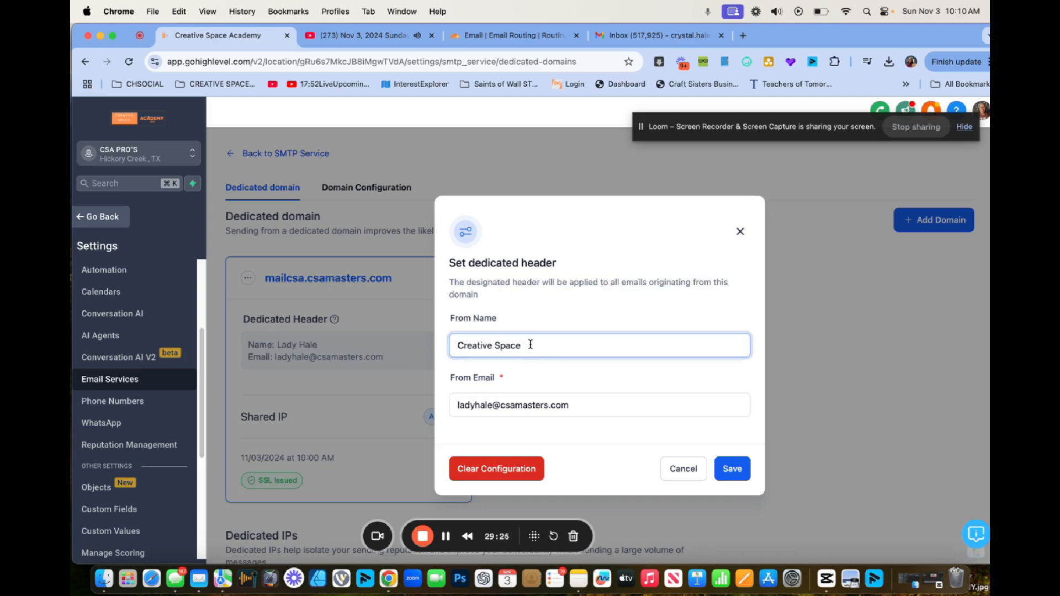
type("Pros")
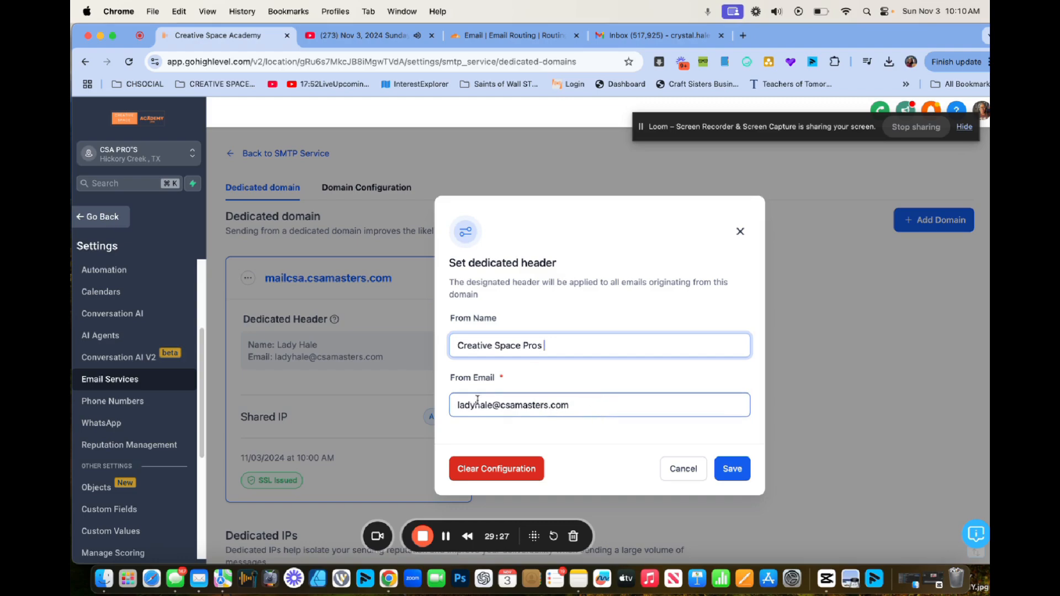
left_click_drag(492, 404, 453, 405)
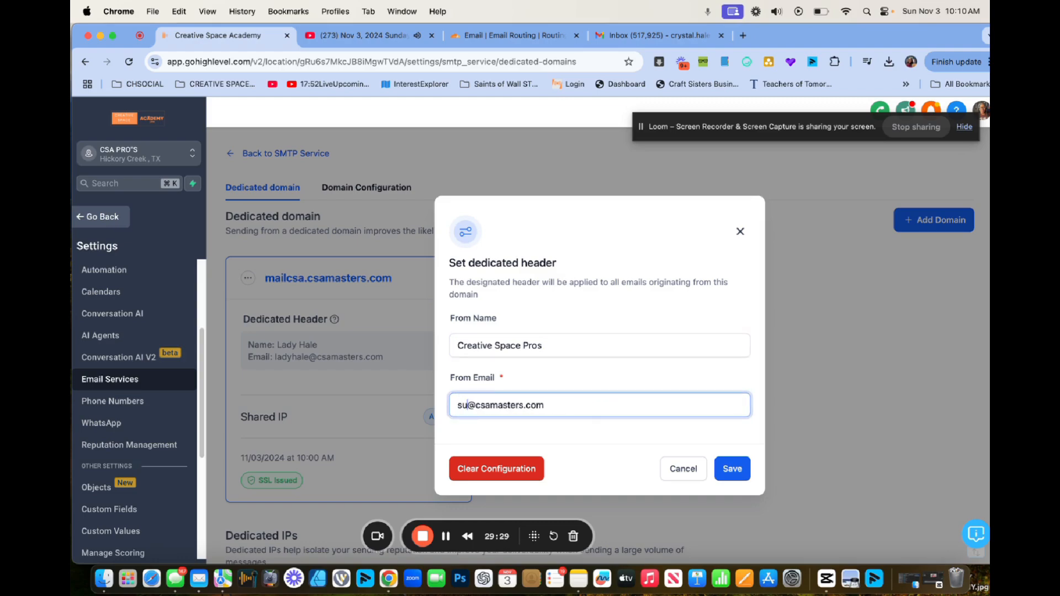
left_click(732, 469)
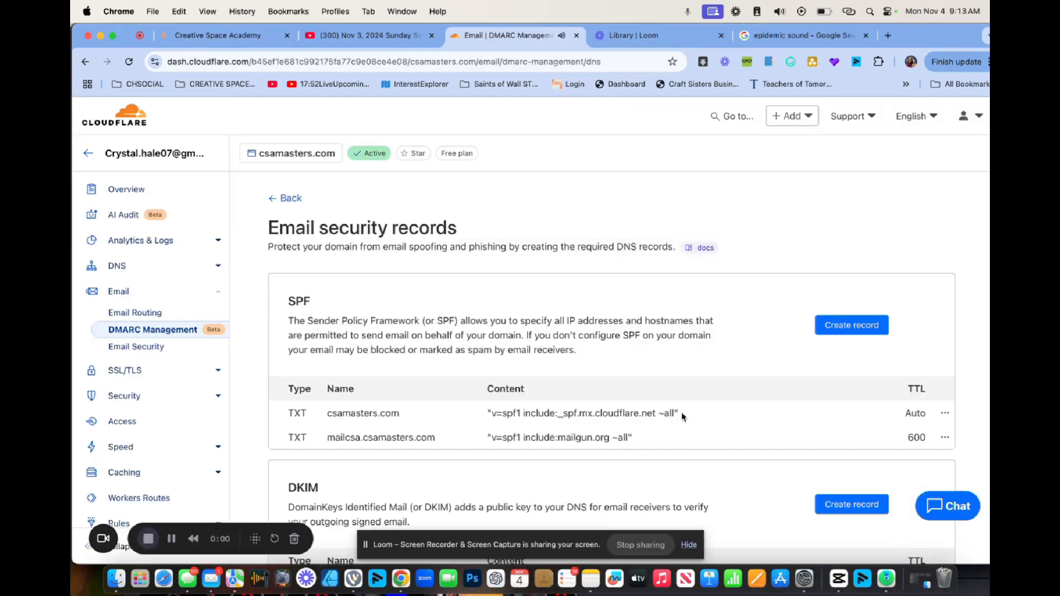
Start a new TXT record in csamasters.com's Cloudflare DNS records.
scroll(601, 405, "down", 3)
scroll(601, 405, "up", 1)
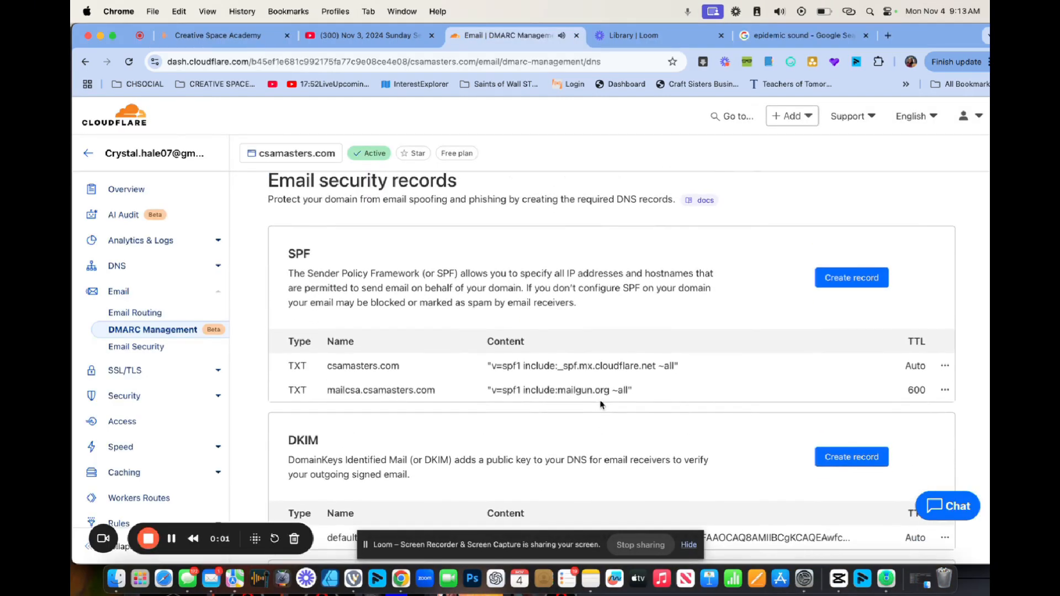
scroll(601, 404, "down", 2)
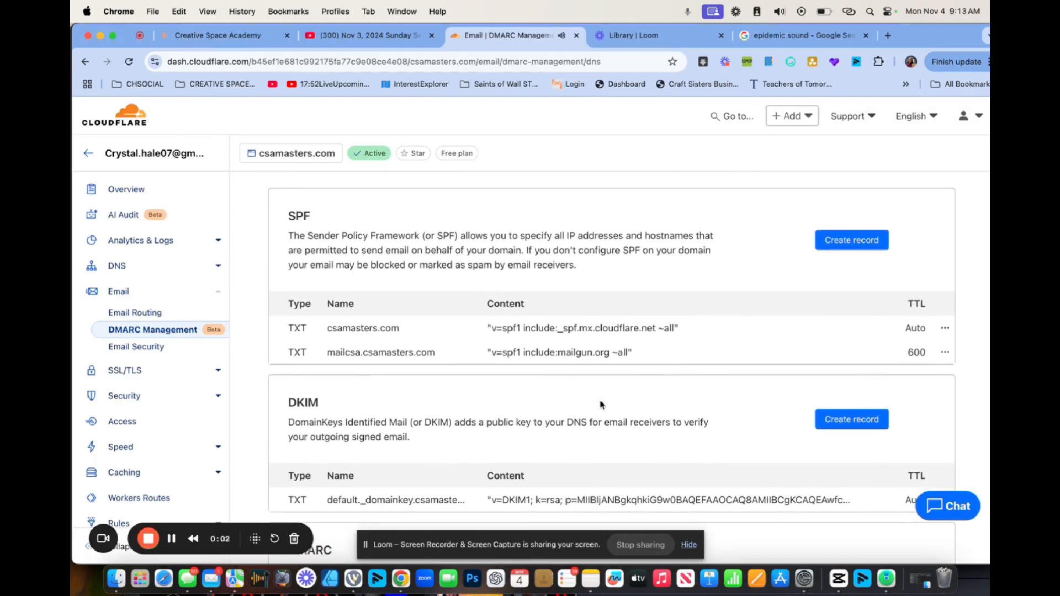
left_click(114, 266)
scroll(396, 310, "down", 2)
scroll(396, 310, "down", 3)
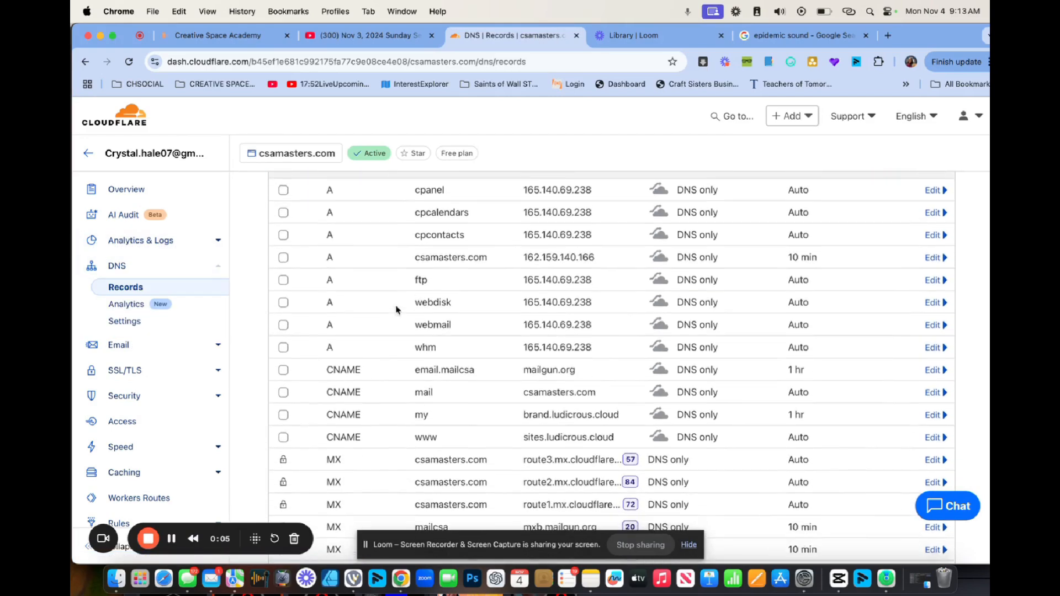
scroll(607, 310, "up", 2)
left_click(868, 211)
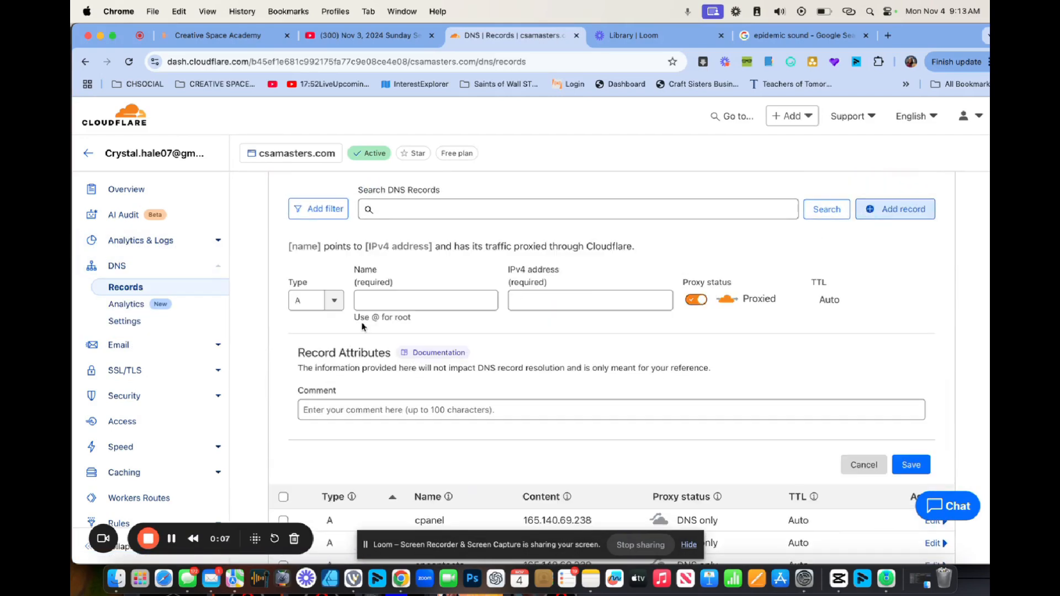
left_click(315, 301)
scroll(322, 402, "down", 1)
scroll(322, 402, "down", 8)
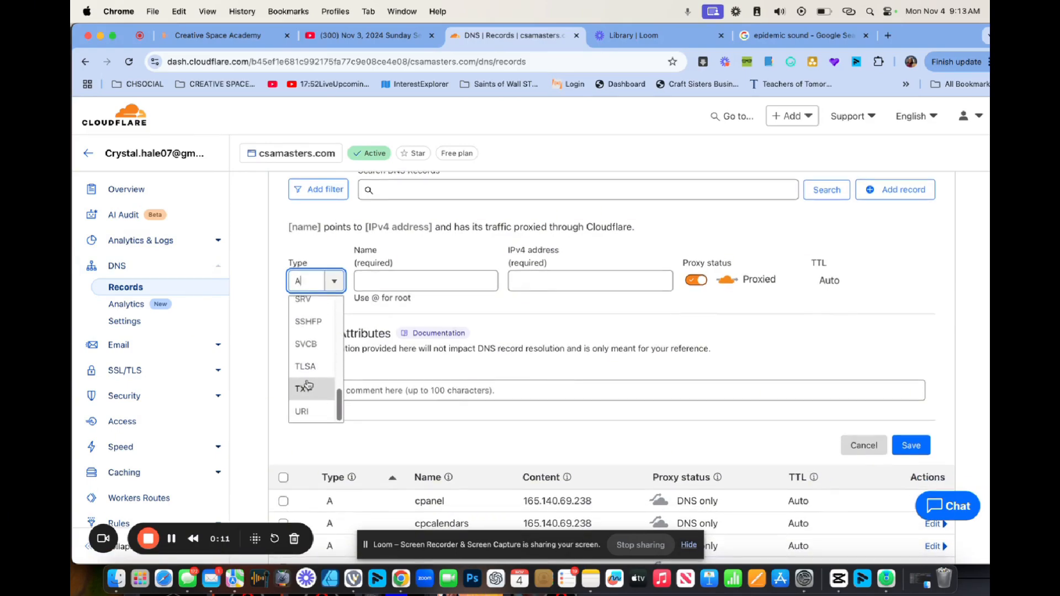
left_click(316, 387)
Copy _dmarc.mailcsa from GoHighLevel into the record's Name field.
left_click(397, 275)
left_click(220, 35)
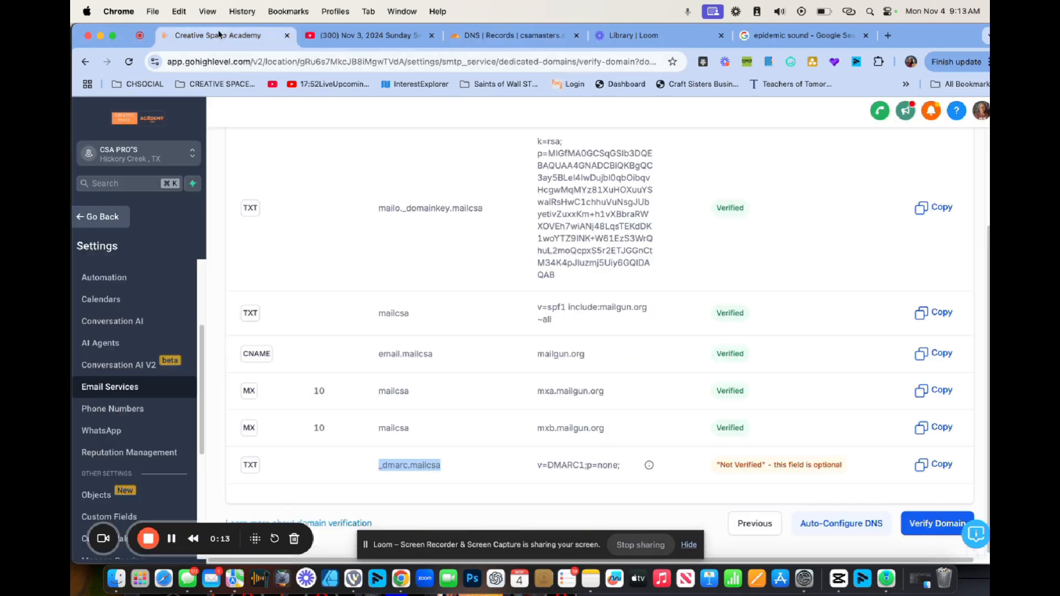
right_click(415, 474)
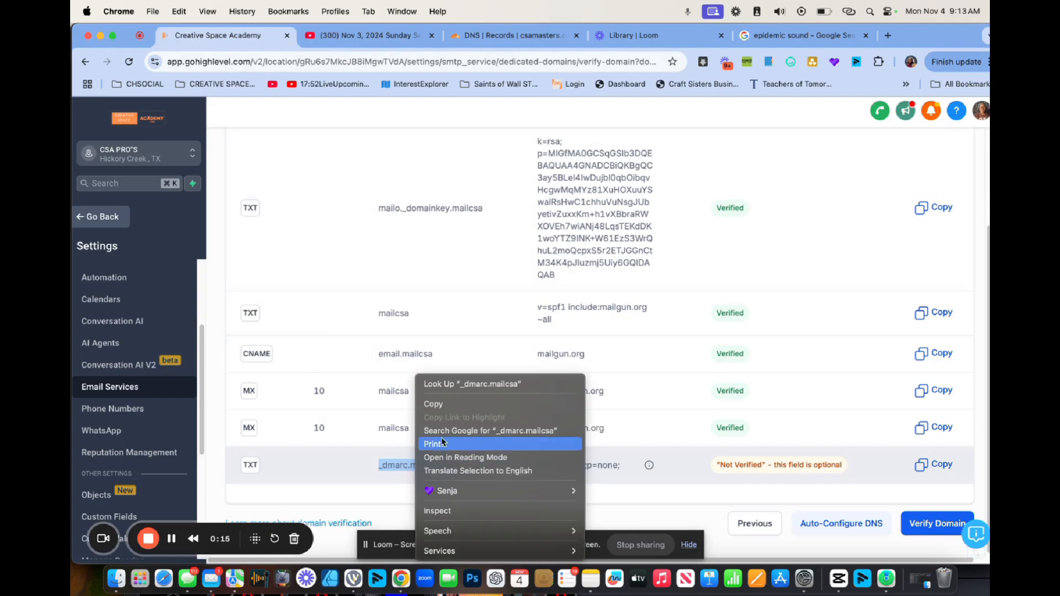
left_click(450, 408)
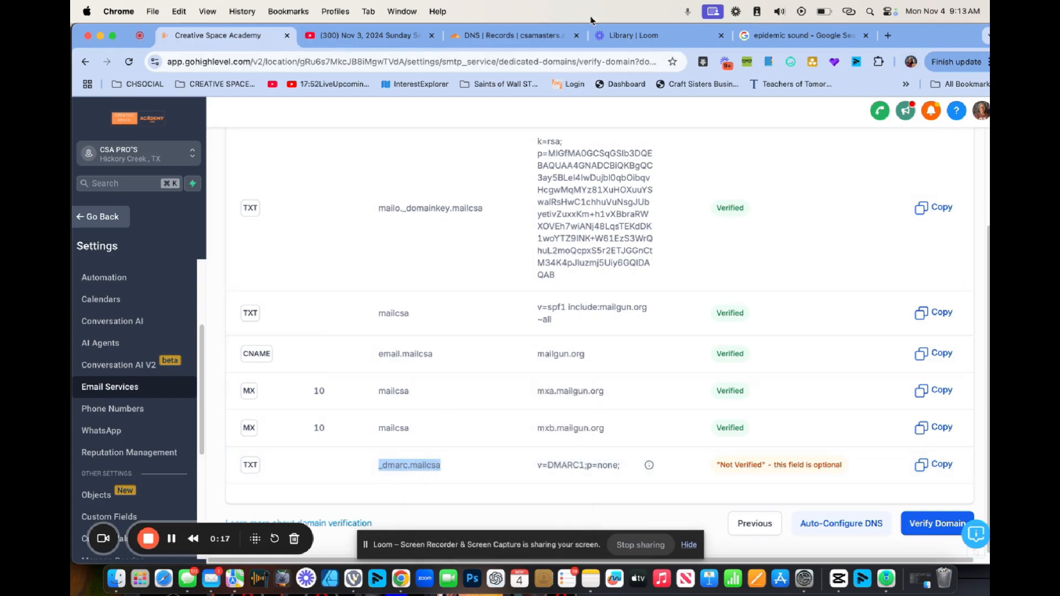
left_click(552, 35)
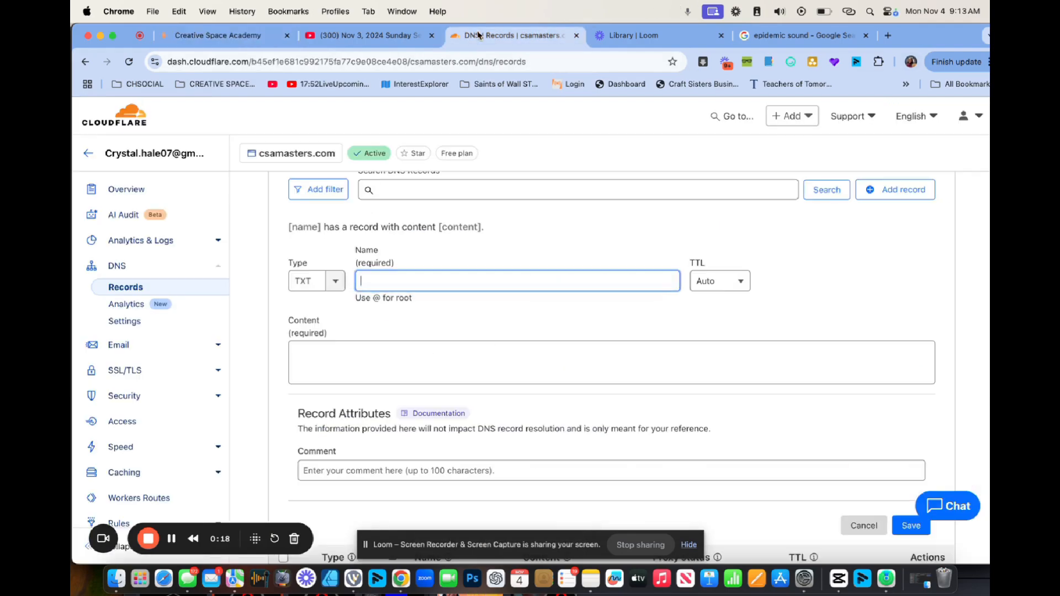
right_click(372, 282)
left_click(389, 380)
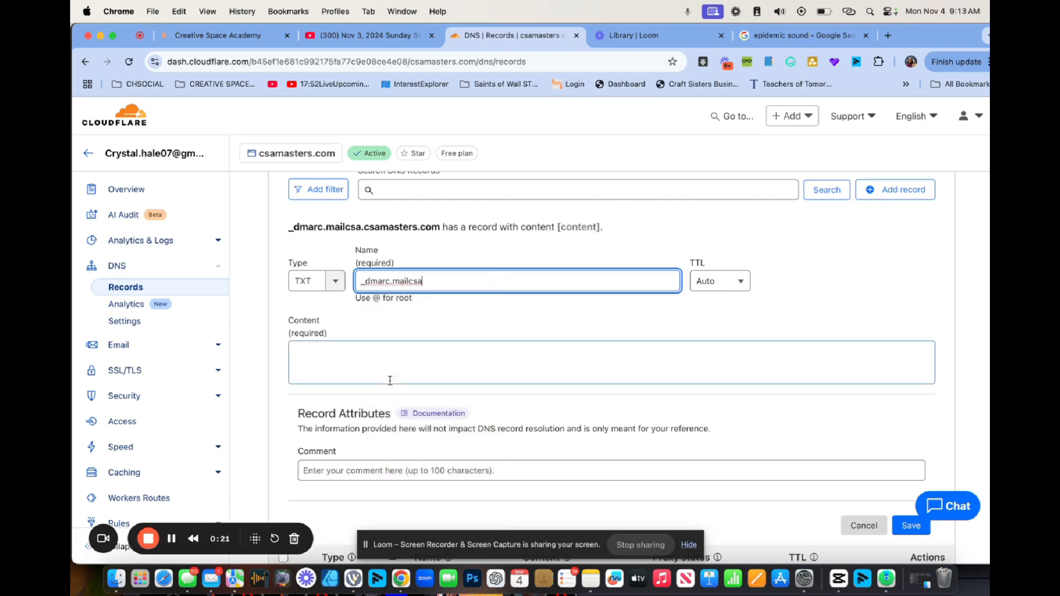
Paste v=DMARC1;p=none; from GoHighLevel as the record content and save the record.
left_click(322, 352)
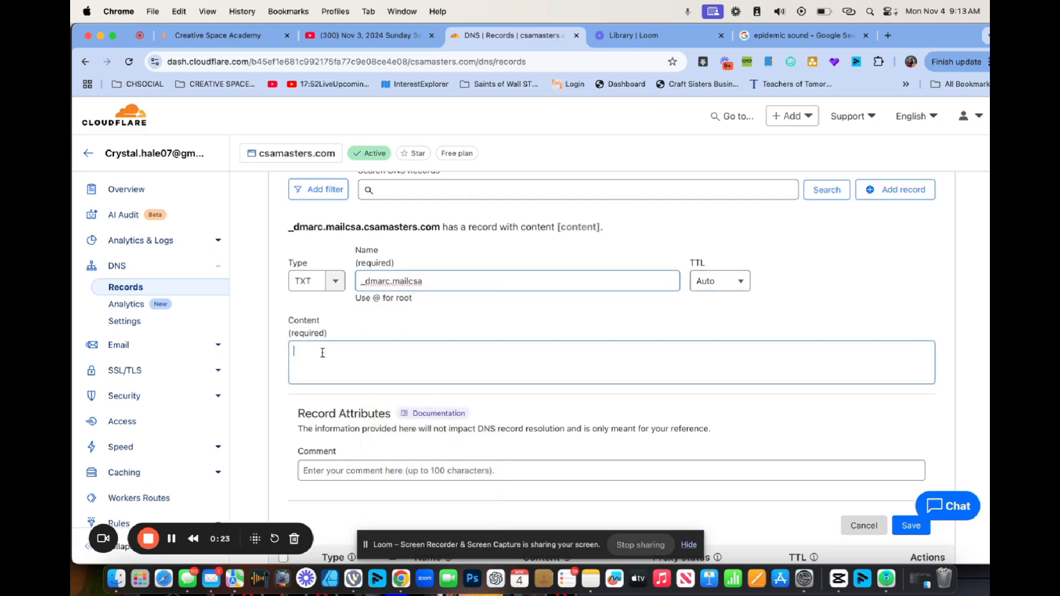
left_click(218, 36)
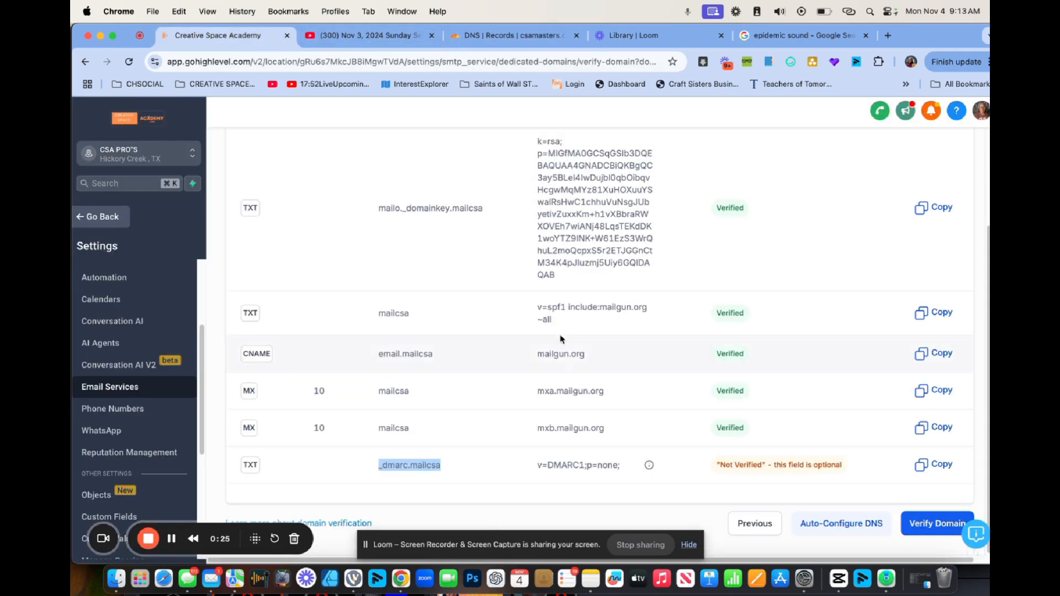
left_click_drag(536, 466, 624, 470)
right_click(617, 468)
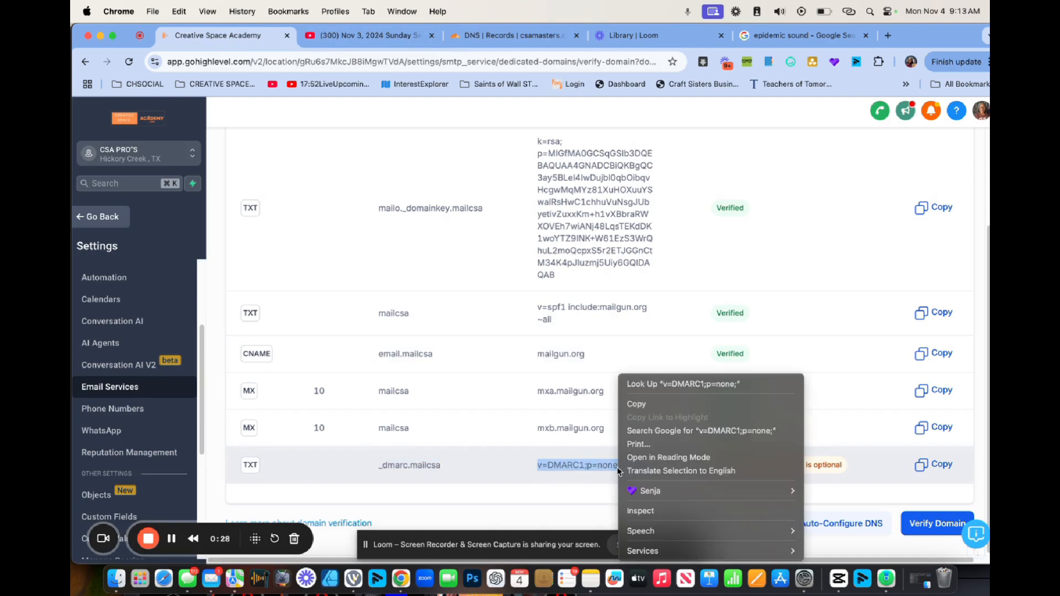
left_click(635, 405)
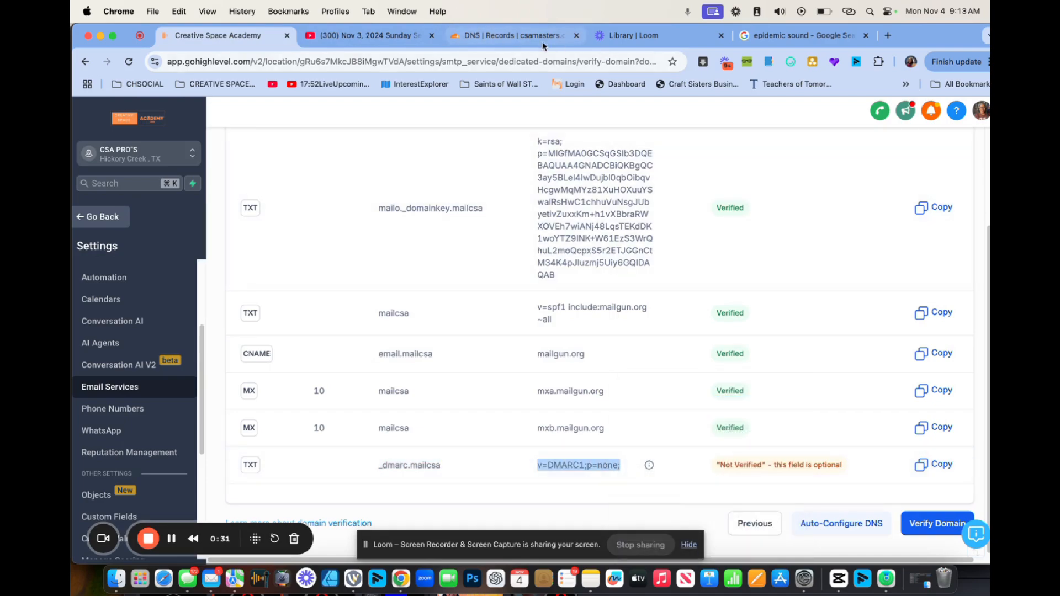
left_click(499, 35)
left_click(322, 346)
right_click(318, 352)
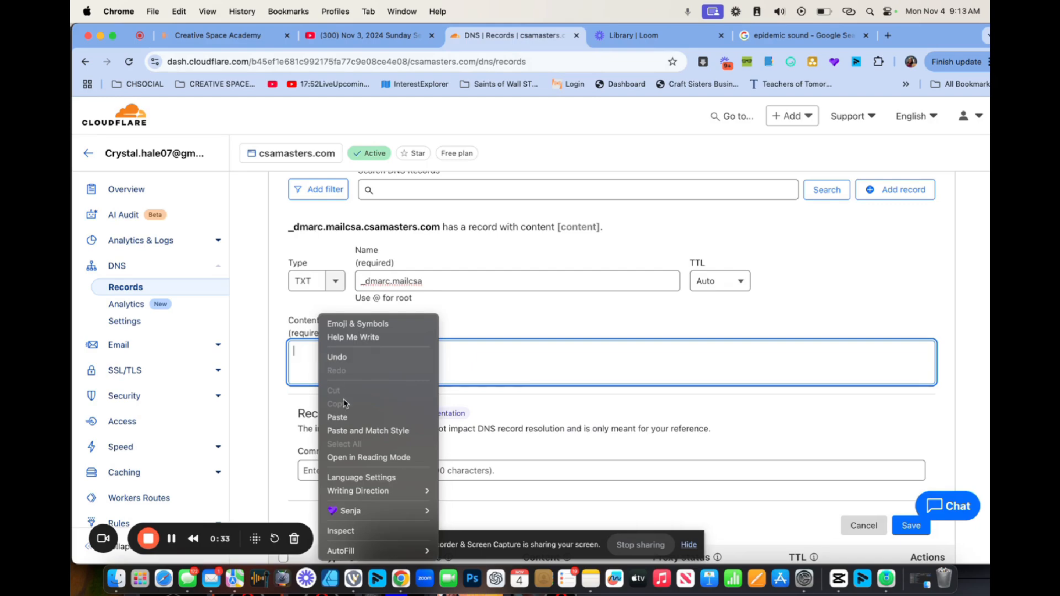
left_click(342, 412)
scroll(688, 352, "down", 1)
scroll(688, 352, "down", 3)
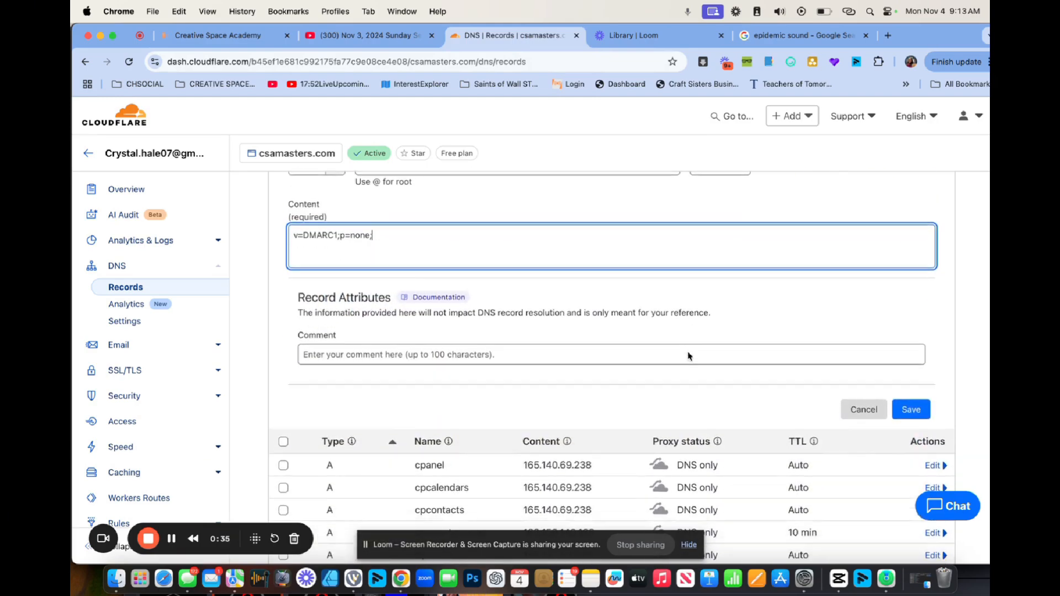
left_click(911, 419)
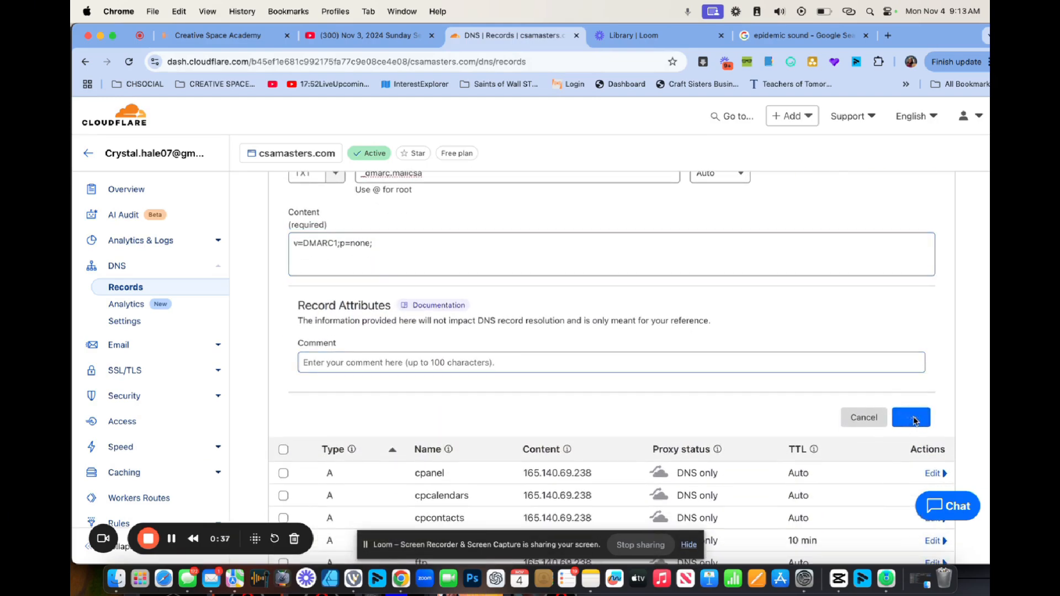
scroll(640, 321, "down", 15)
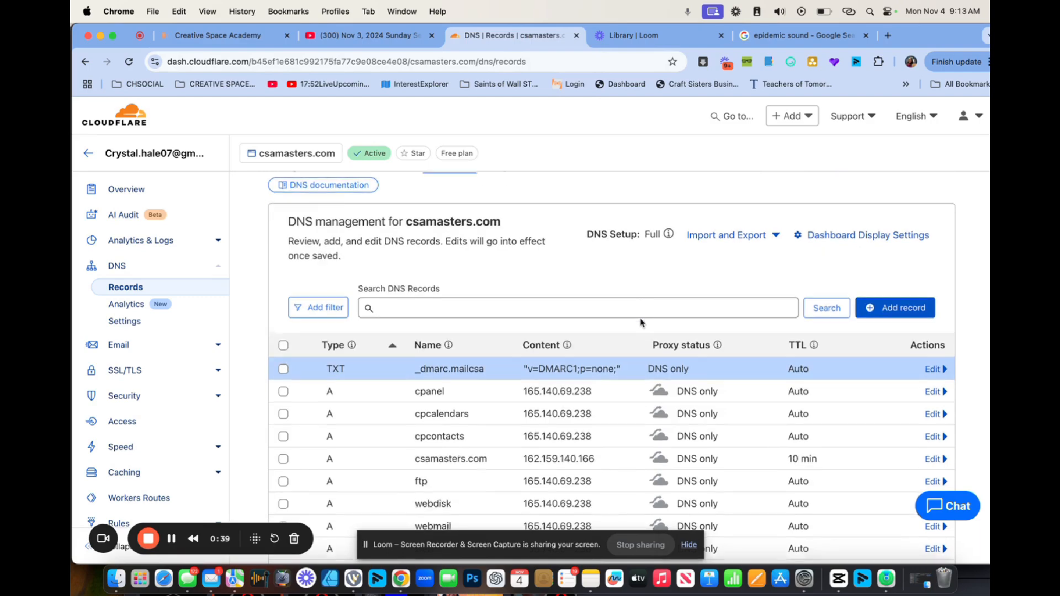
Rerun Verify domain on mailcsa.csamasters.com so all DNS records, including _dmarc.mailcsa, show Verified.
scroll(640, 322, "down", 3)
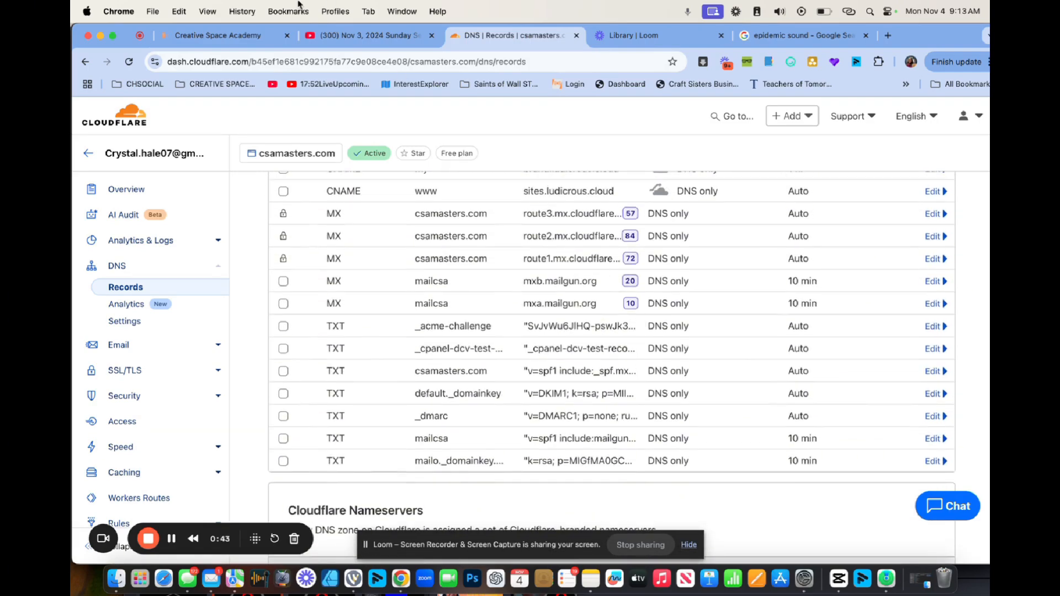
left_click(218, 35)
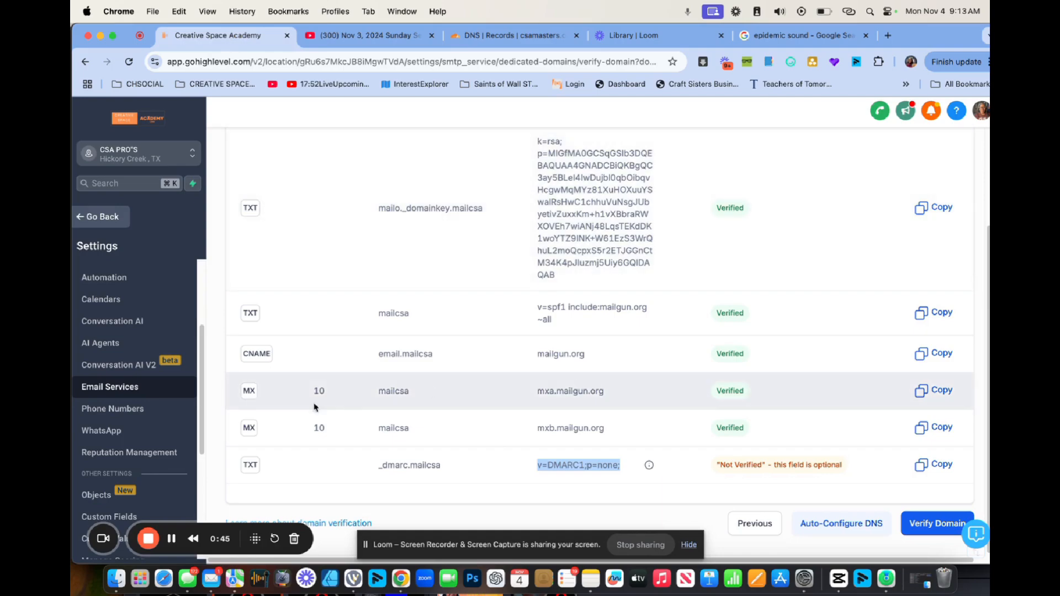
left_click(926, 522)
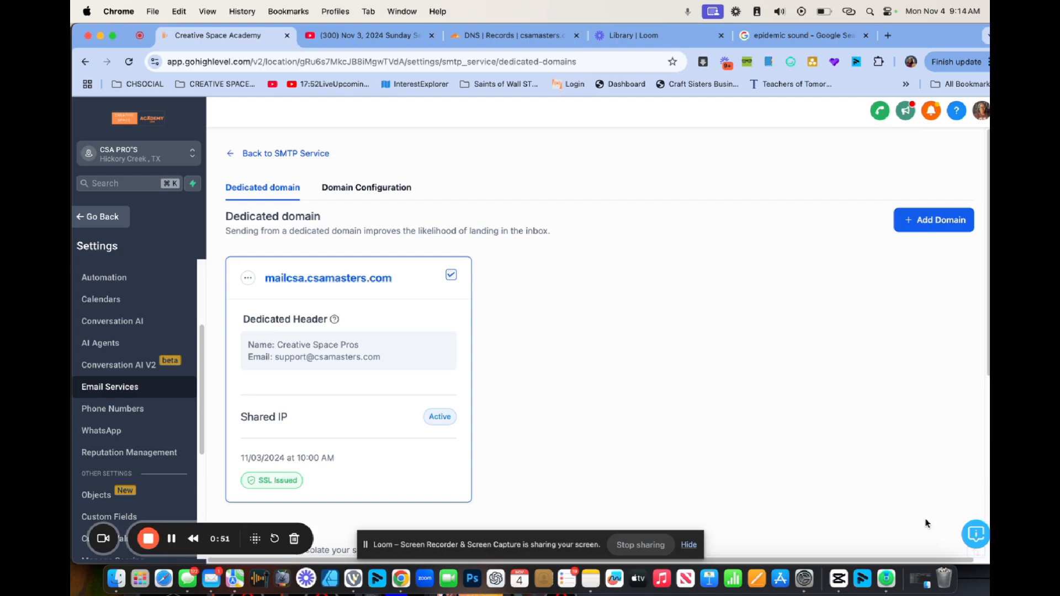
left_click(248, 277)
left_click(261, 153)
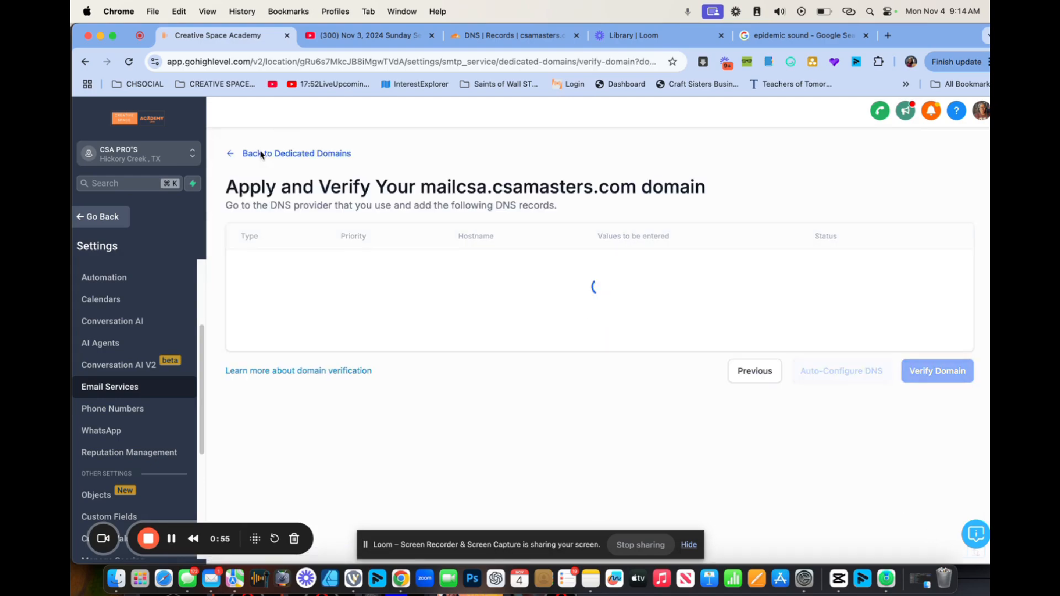
scroll(641, 334, "down", 3)
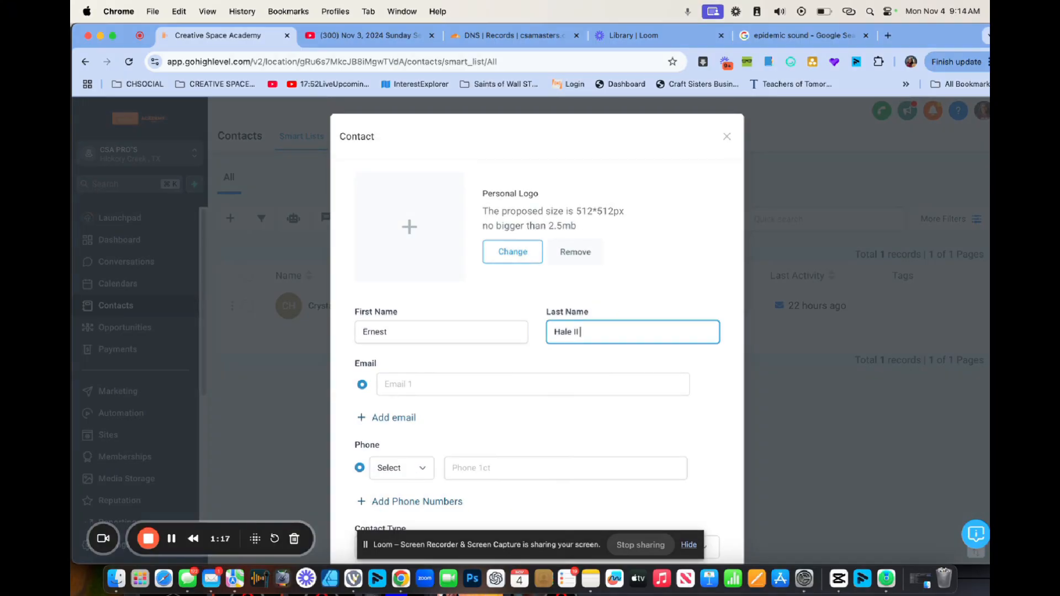
Enter the contact's Gmail address and phone number in the Contact form.
left_click(409, 383)
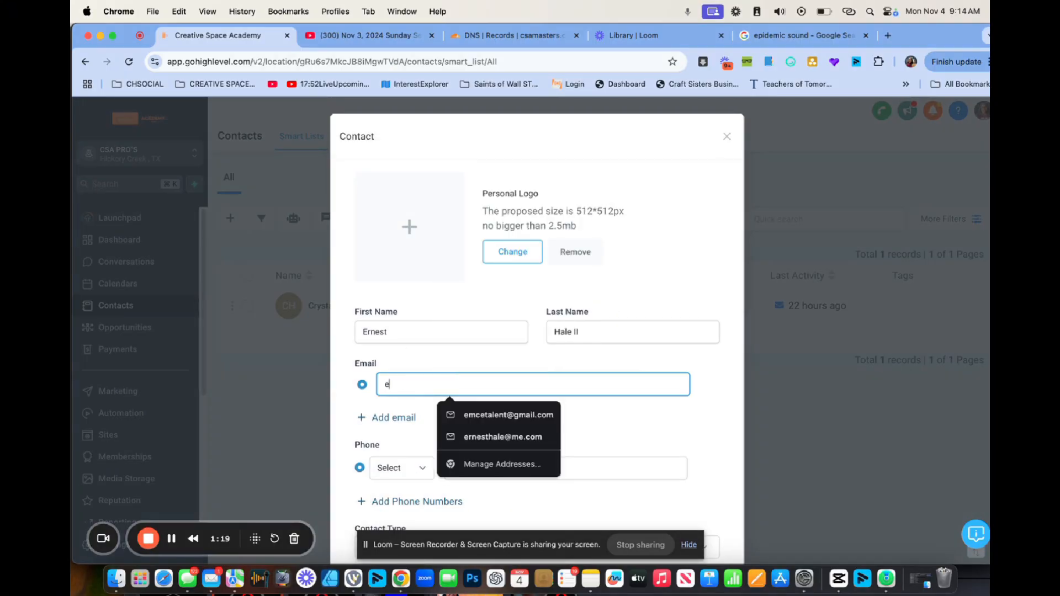
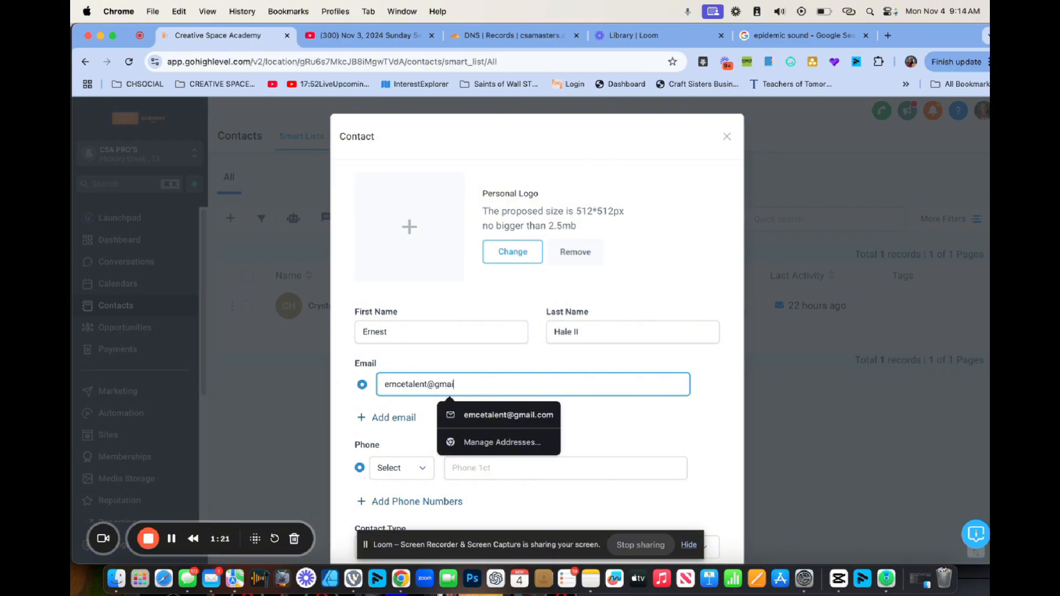
left_click(534, 421)
left_click(491, 467)
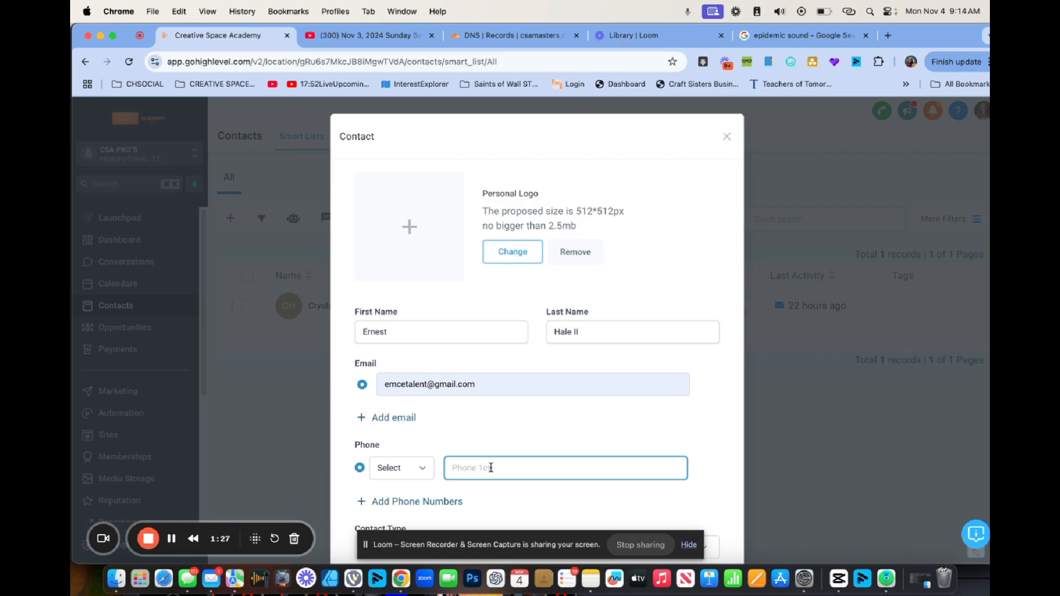
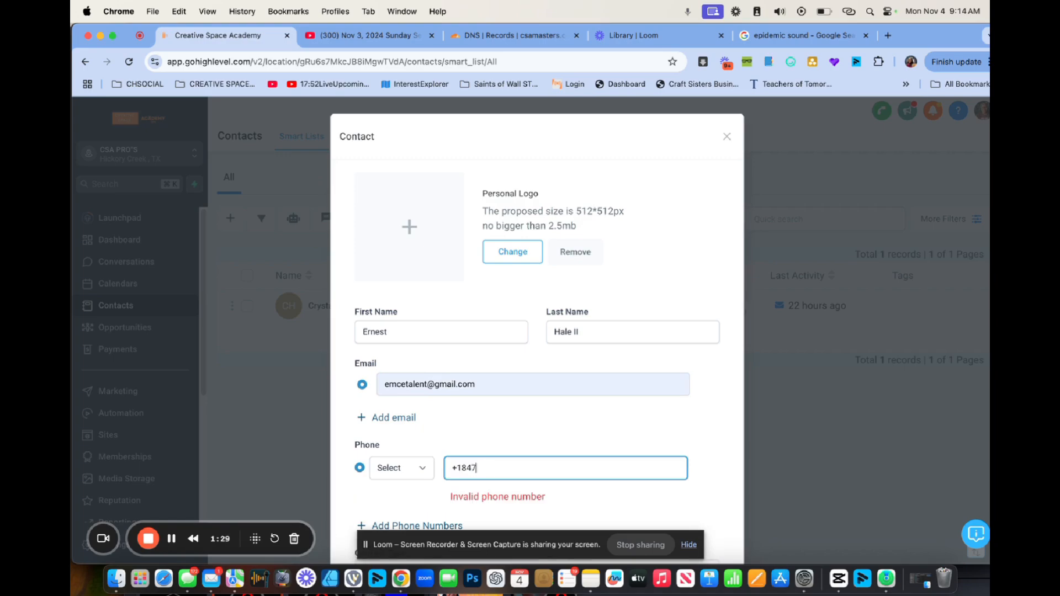
scroll(526, 468, "down", 5)
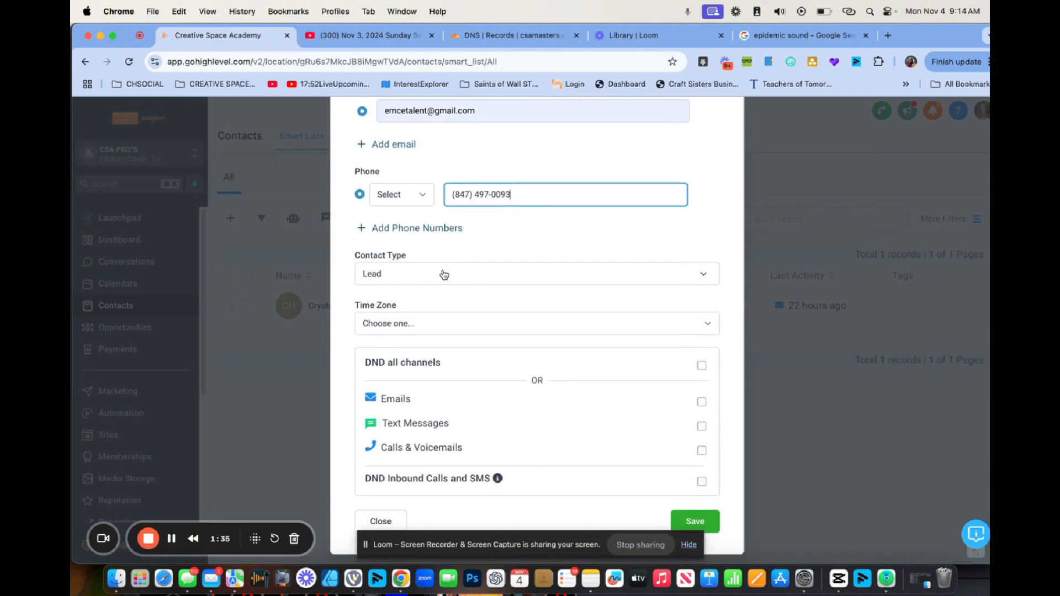
Make the contact a Customer in America/Chicago (CST) time zone and save.
left_click(444, 275)
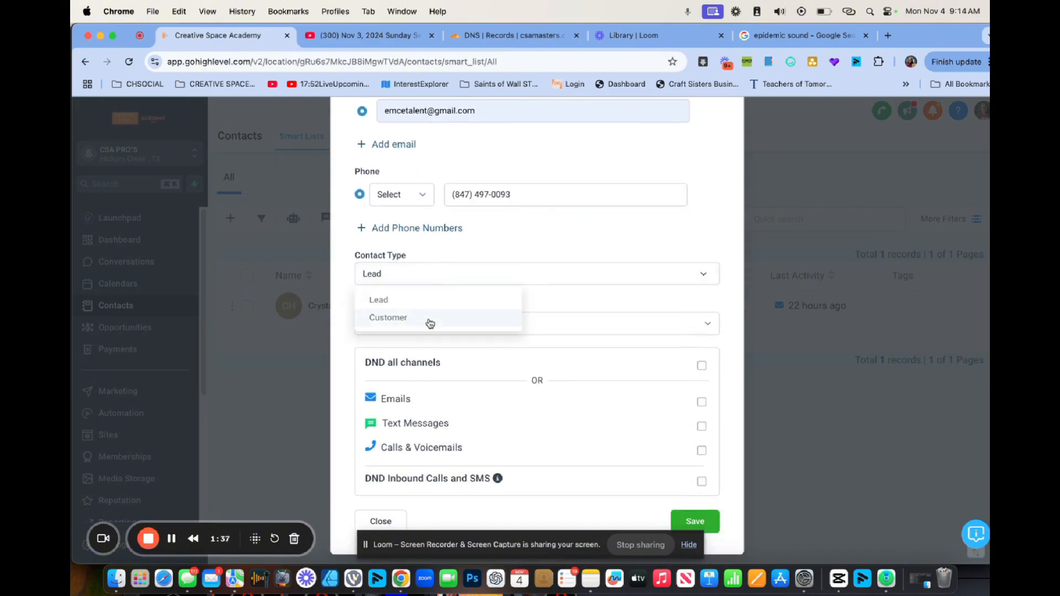
left_click(430, 323)
scroll(544, 324, "down", 1)
left_click(544, 323)
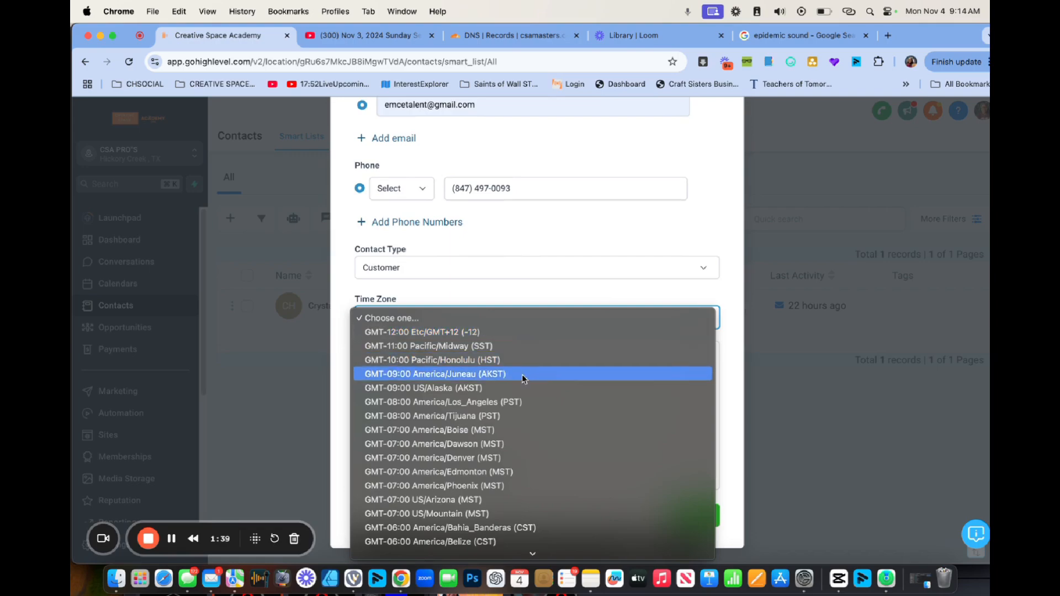
scroll(524, 379, "down", 3)
scroll(523, 379, "down", 1)
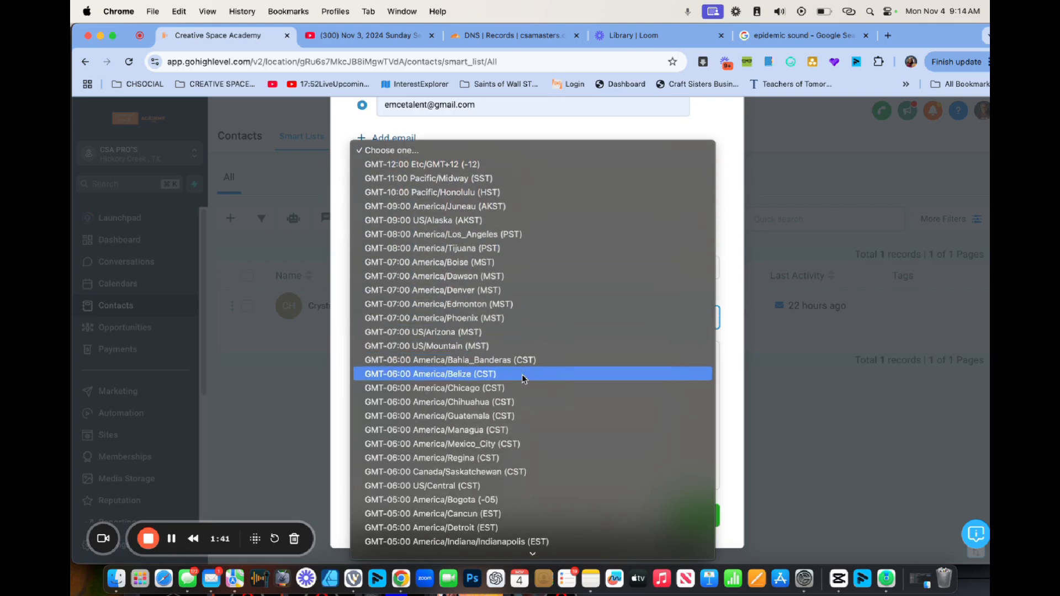
scroll(522, 342, "down", 1)
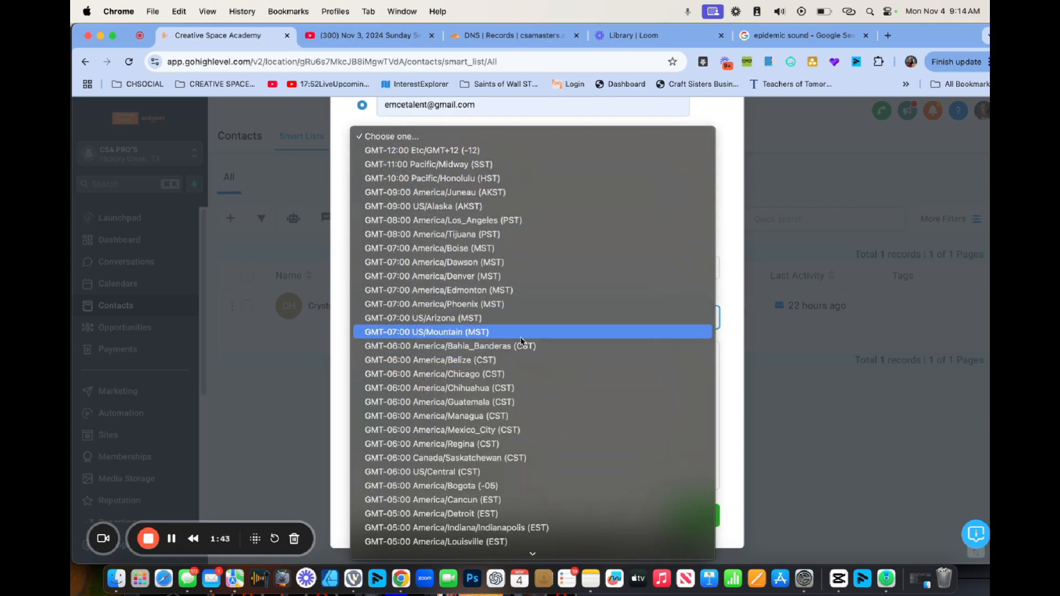
left_click(506, 373)
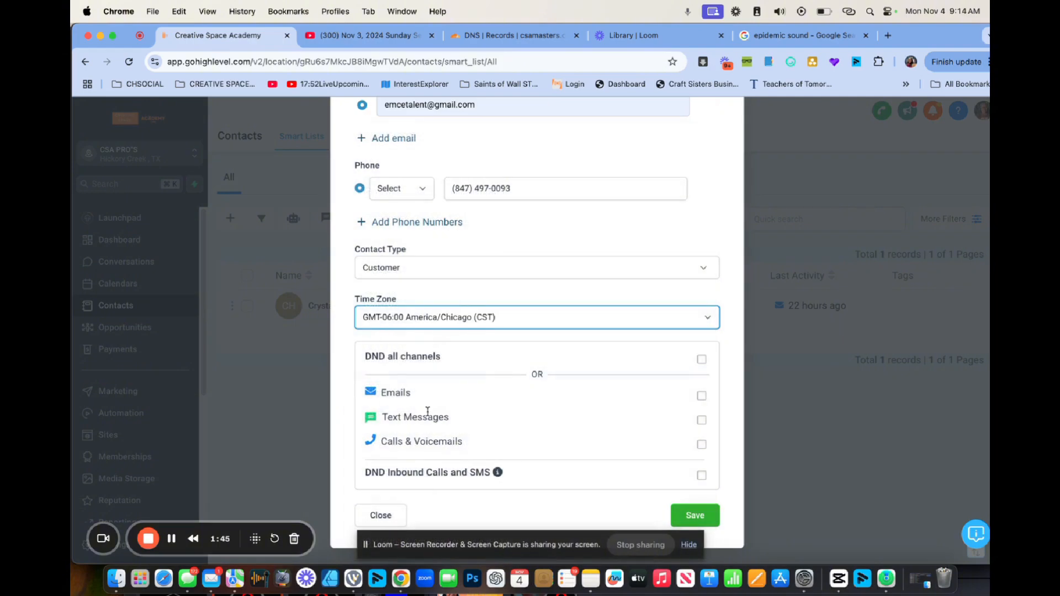
left_click(697, 514)
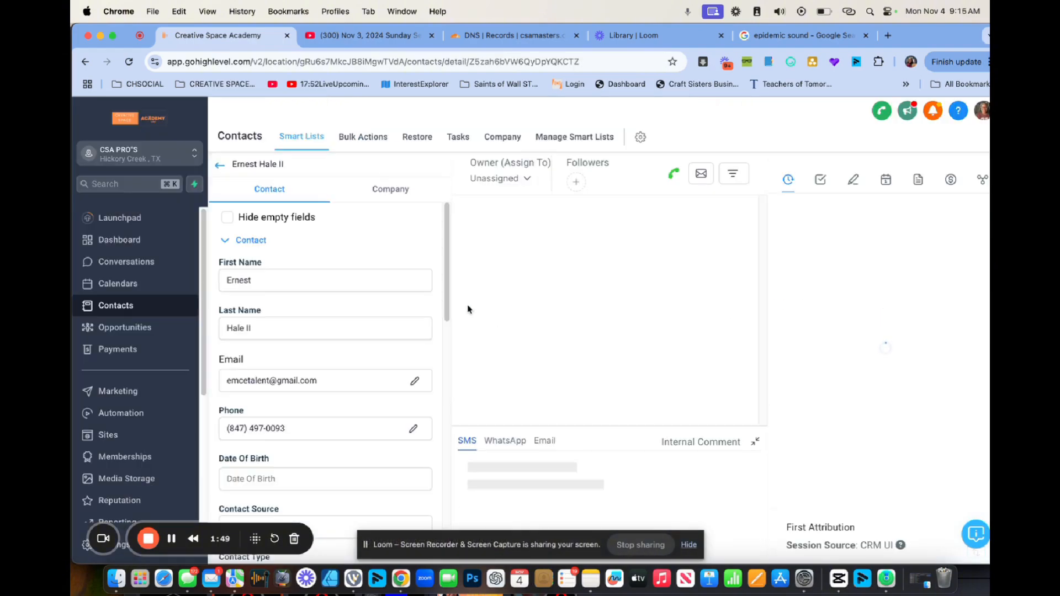
Email the contact with subject 'Thank you for your interest' and a short GHL test message.
left_click(546, 415)
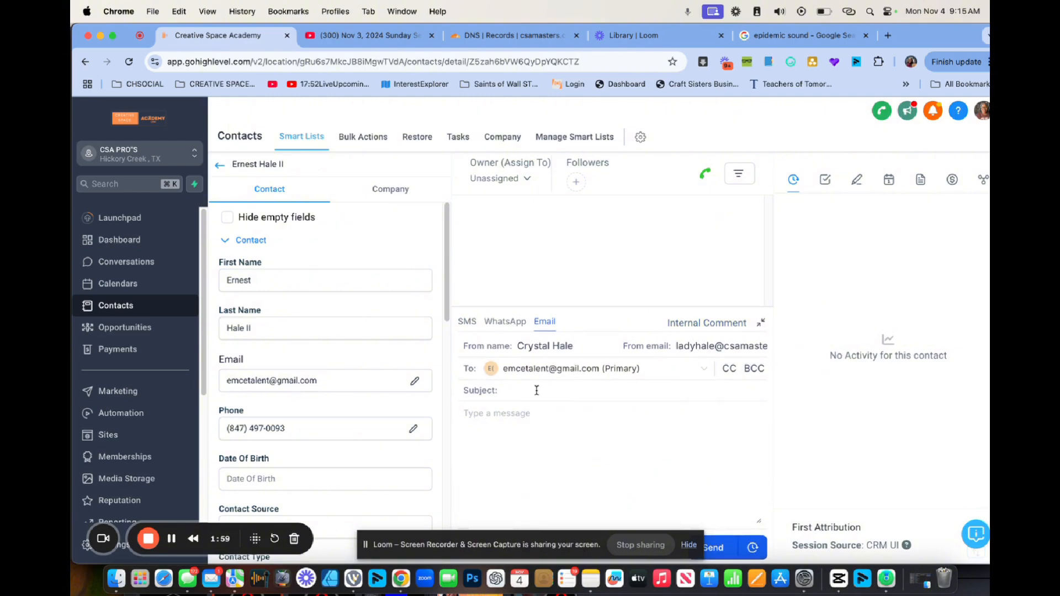
type("Hello")
type(" SIR")
type("H")
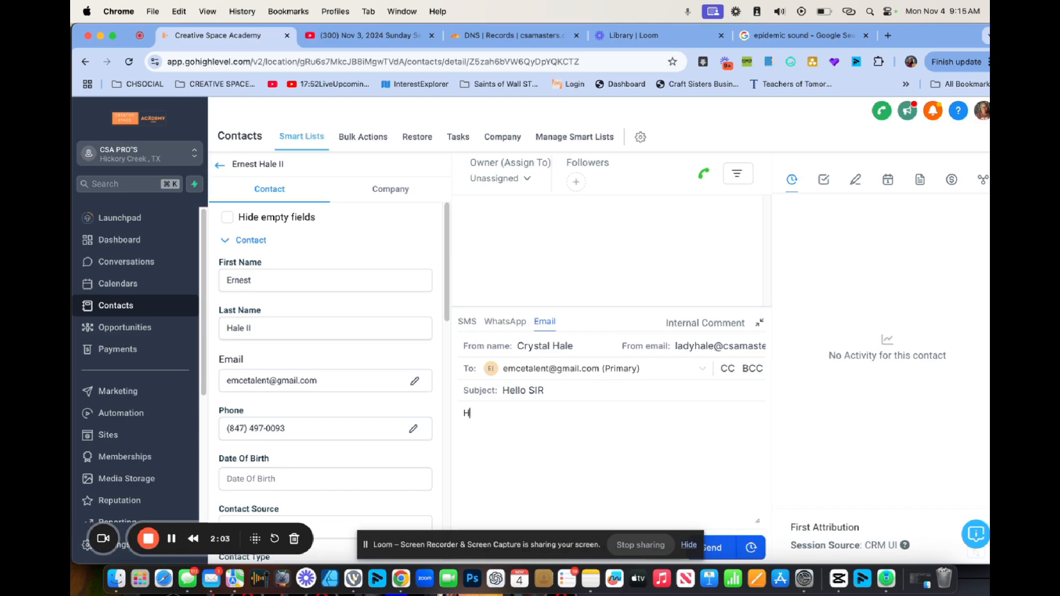
left_click_drag(559, 396, 499, 393)
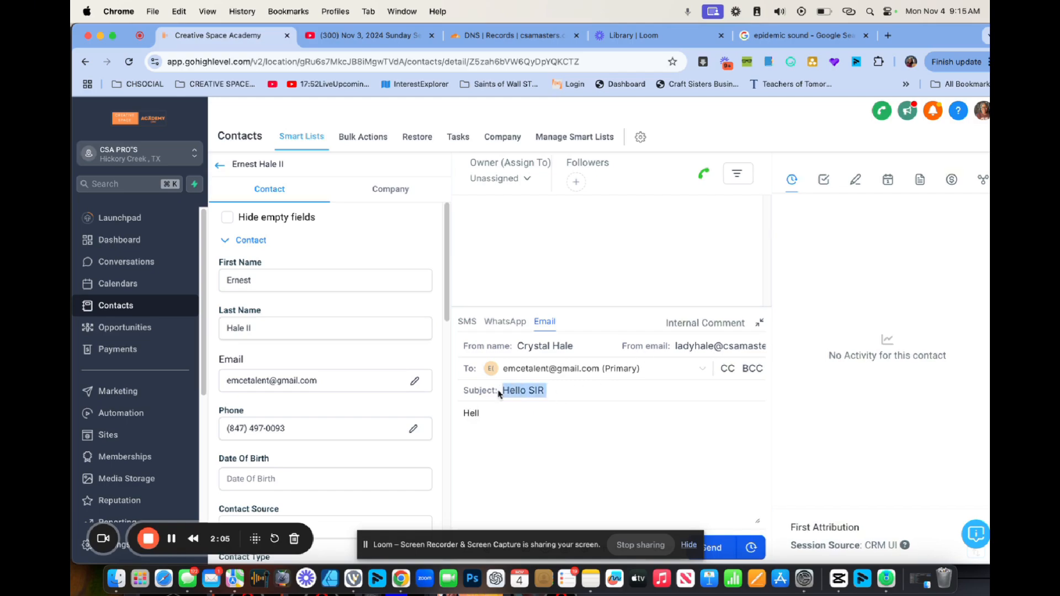
type("Thank you ")
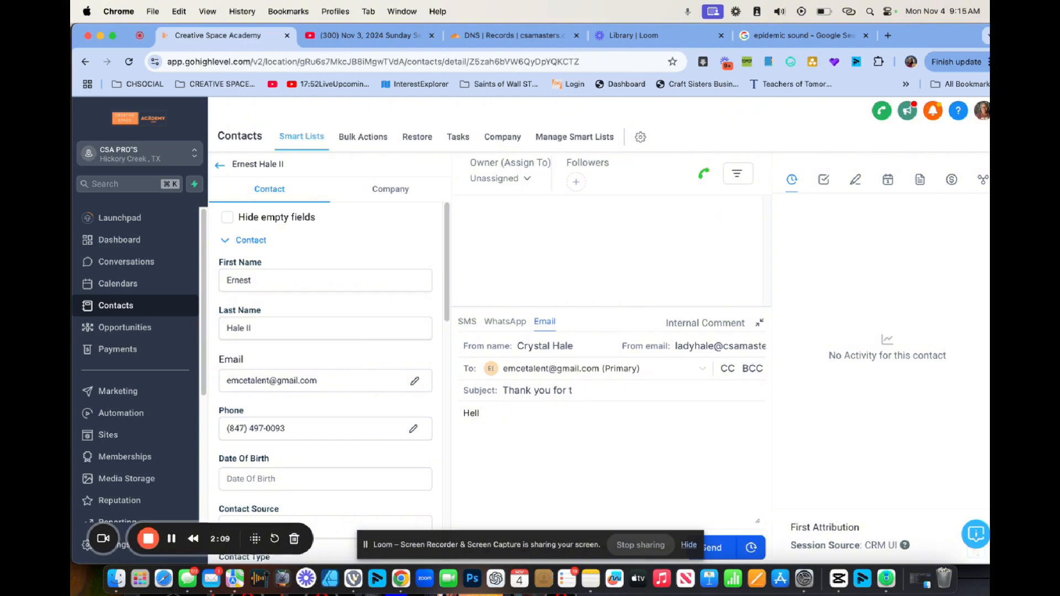
type("for your interest")
key("Return")
type("E")
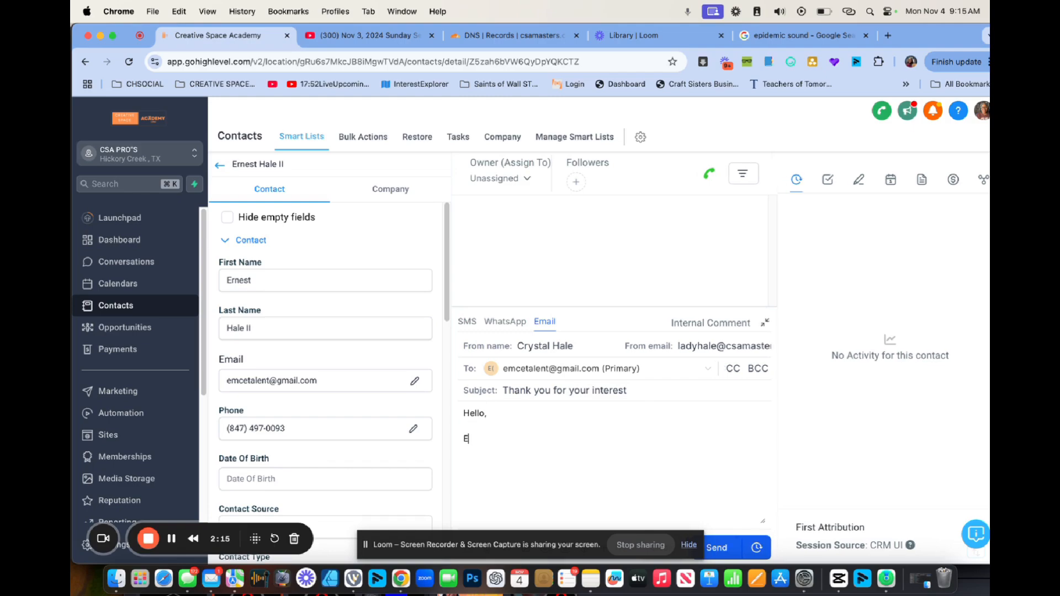
type("rnest this is a ghl test thank you")
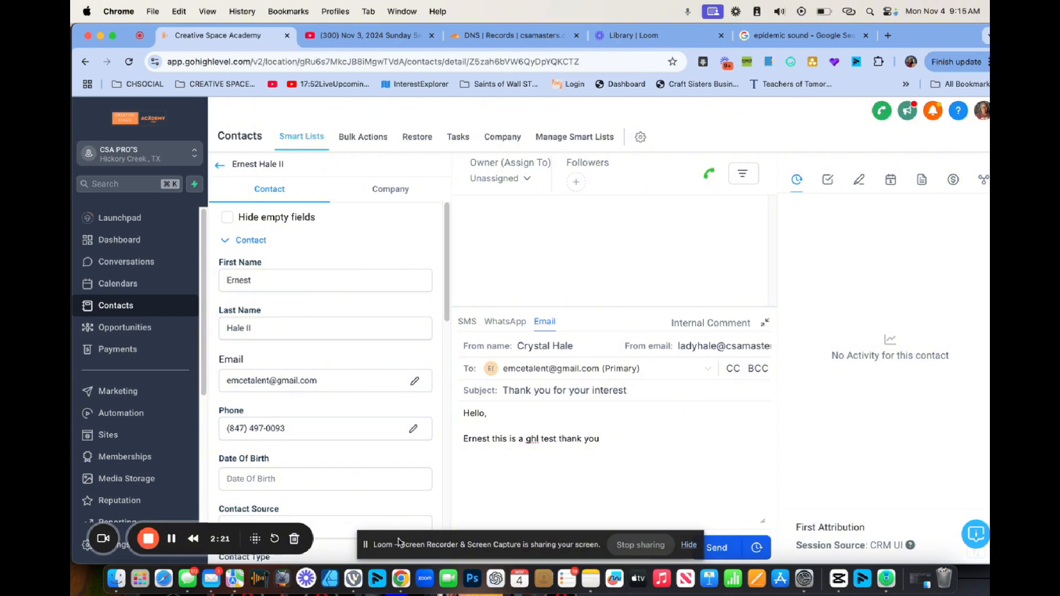
left_click_drag(400, 544, 658, 46)
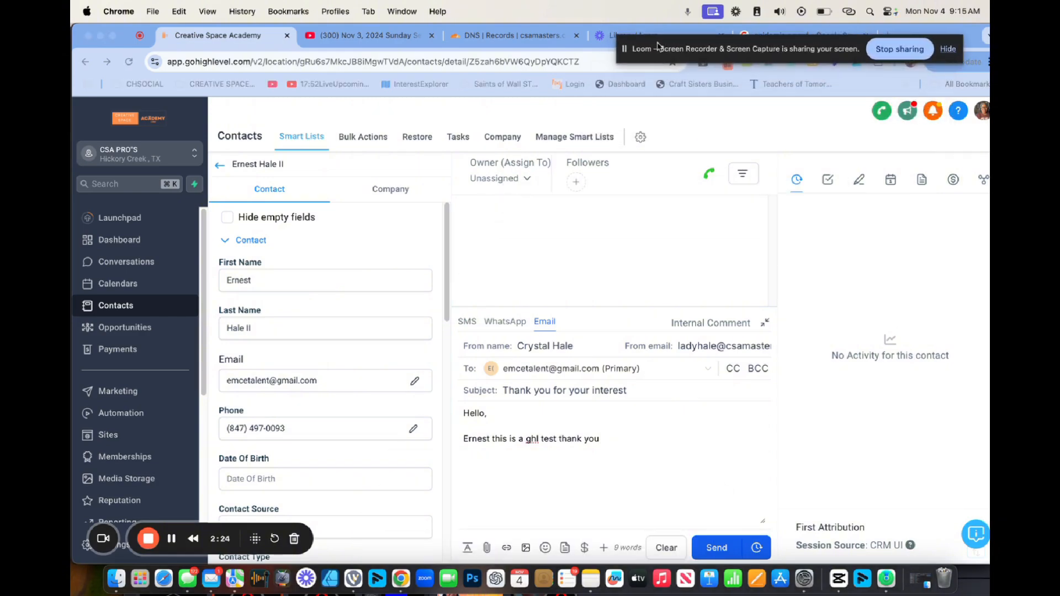
left_click(716, 552)
left_click(716, 549)
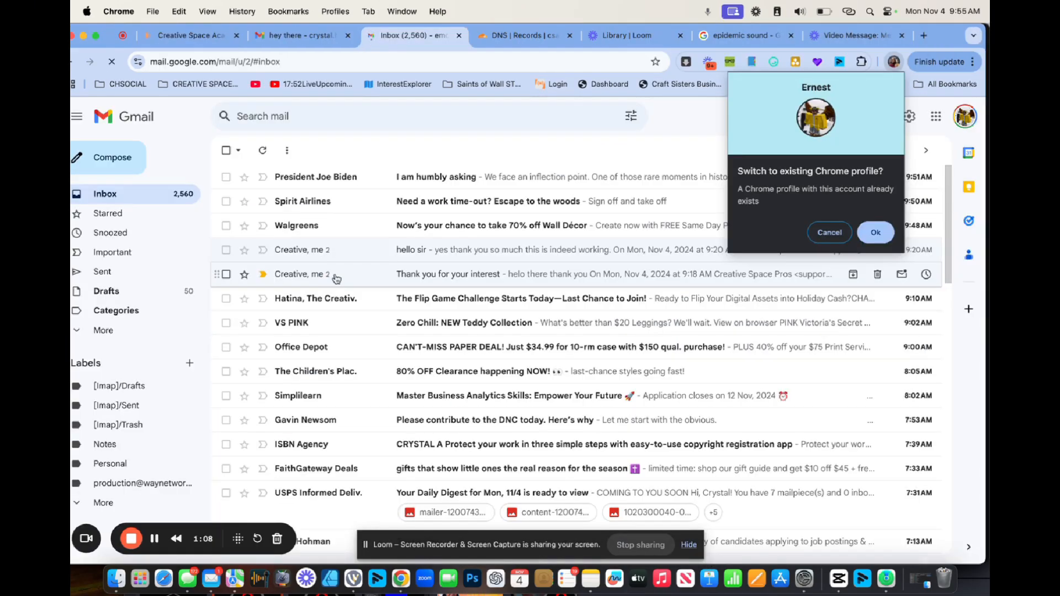
Read the 'Thank you for your interest' email in Gmail, then return to GoHighLevel and close the extra Gmail window.
left_click(333, 277)
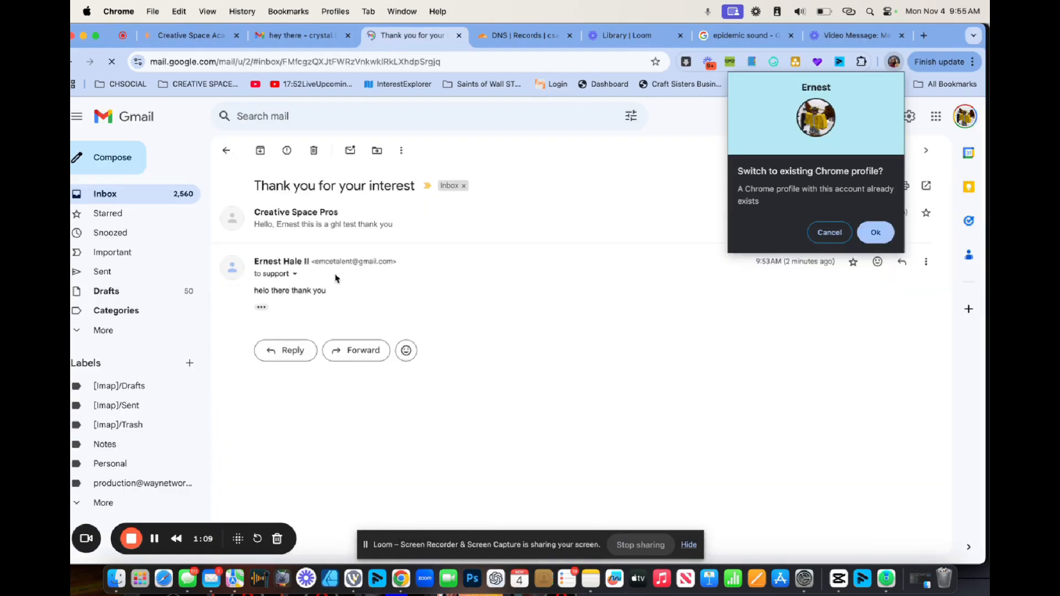
left_click(330, 231)
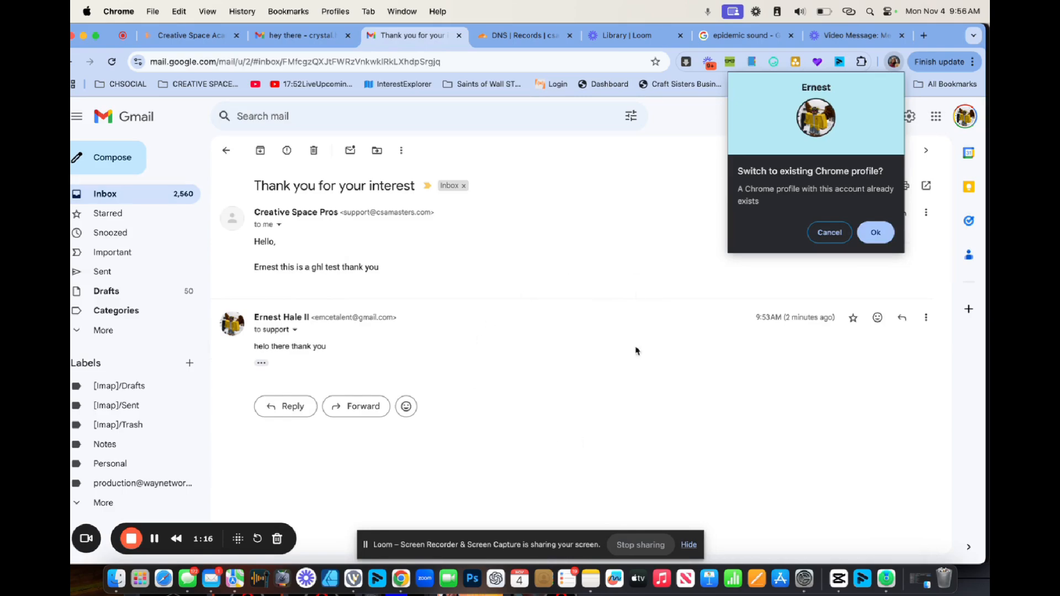
left_click(191, 36)
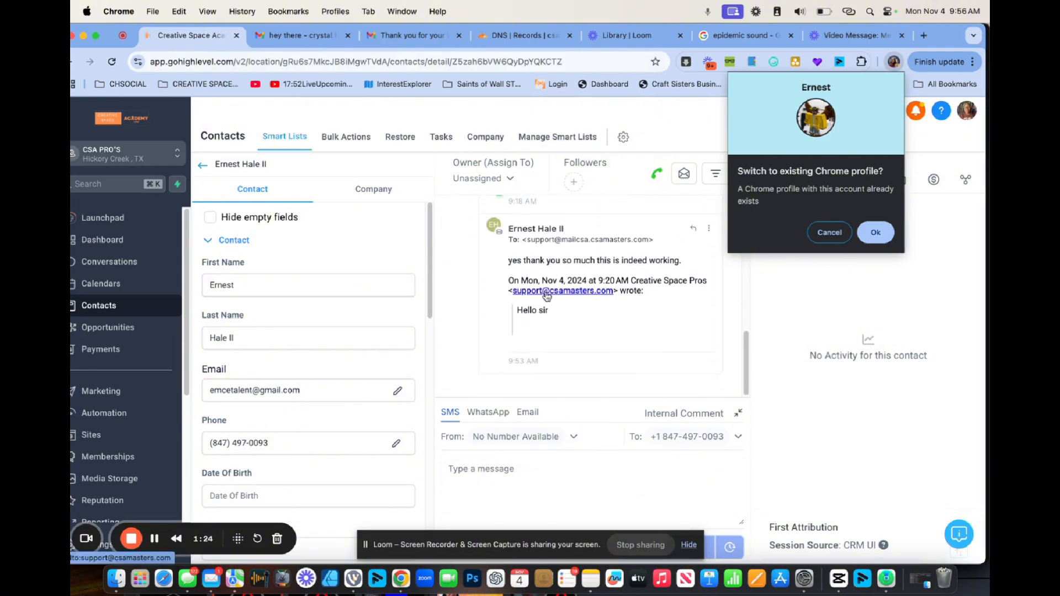
left_click(875, 232)
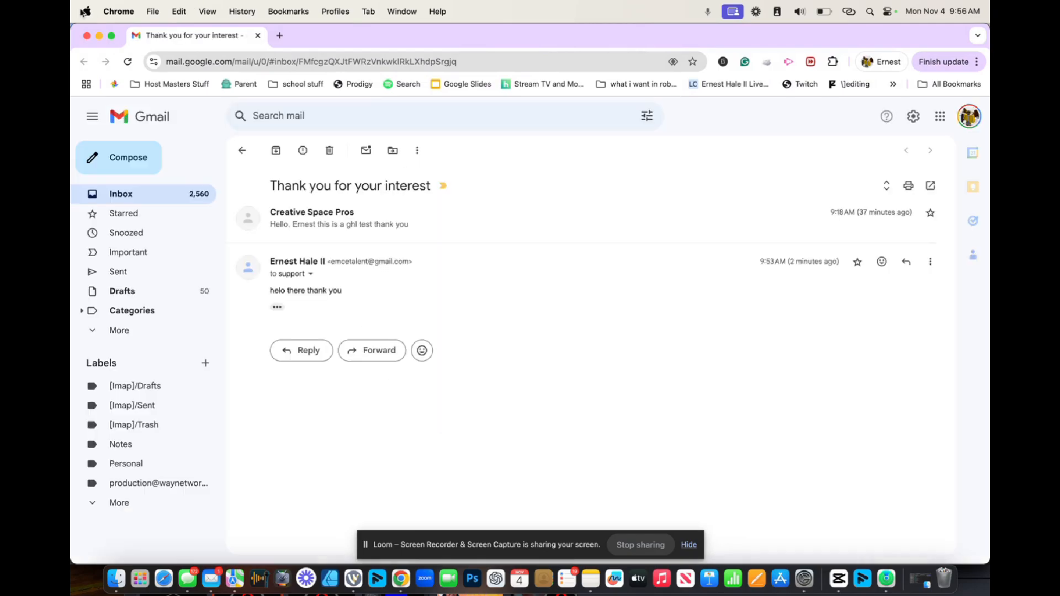
left_click(87, 36)
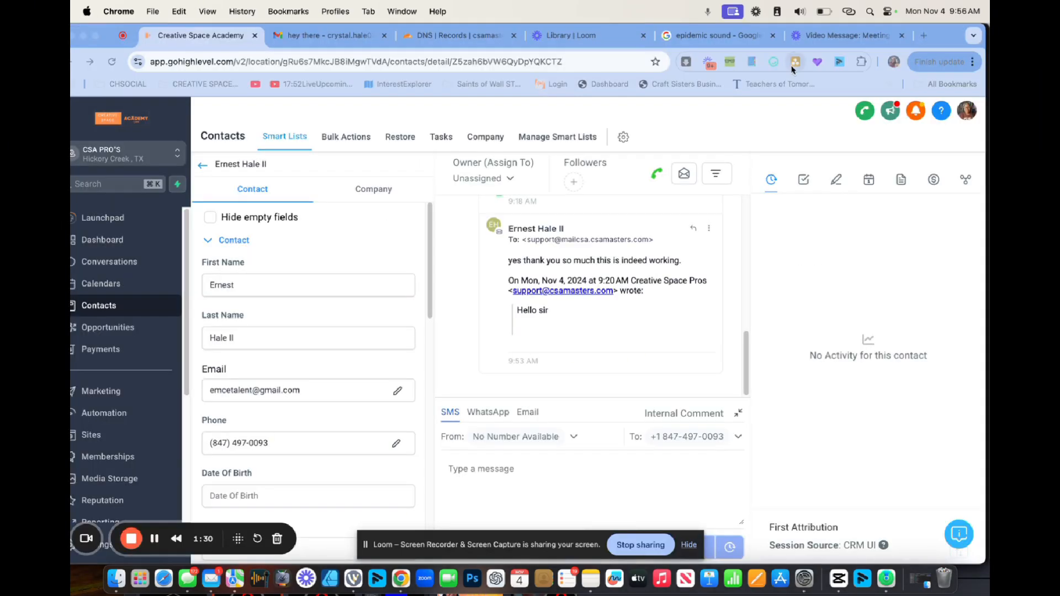